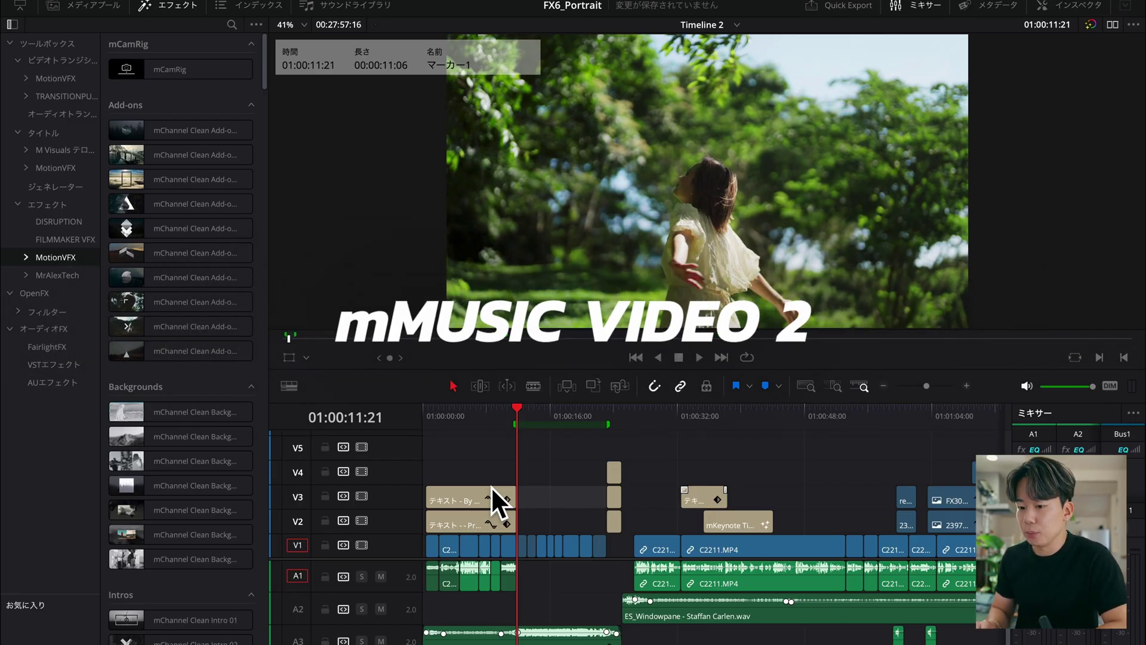
- Apply the mMusic Video 2 Film Matte effect to the second short V1 clip and preview it
{"action": "left_click", "coordinate": [26, 257]}
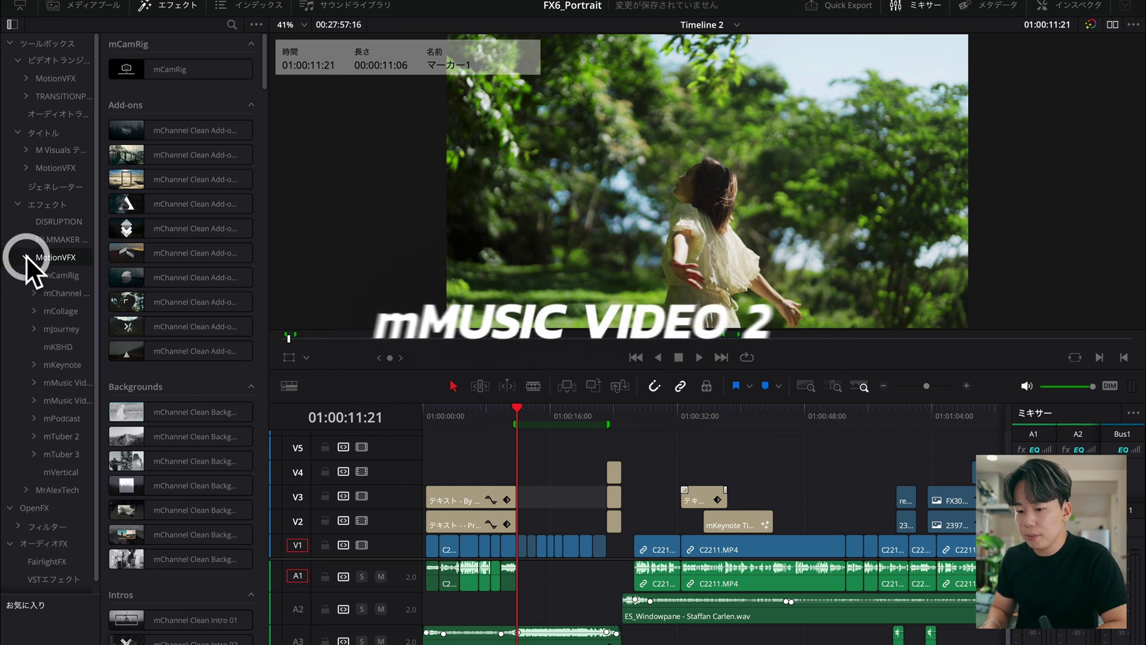
{"action": "left_click", "coordinate": [63, 402]}
{"action": "scroll", "coordinate": [531, 484], "scroll_direction": "right", "scroll_amount": 5}
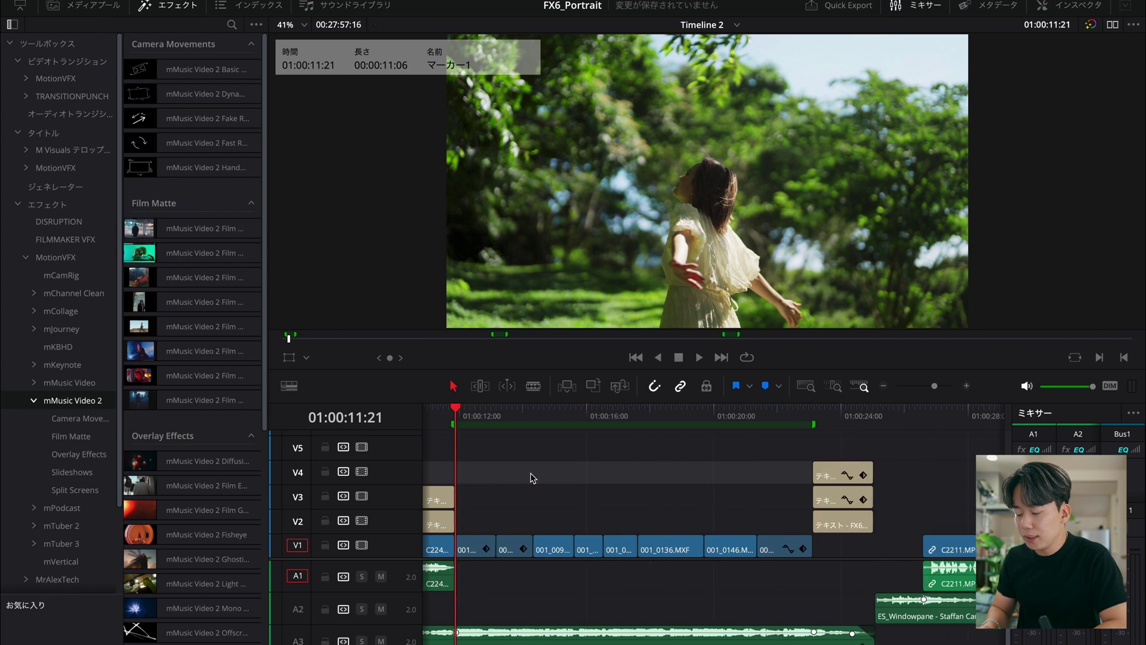
{"action": "left_click", "coordinate": [488, 537]}
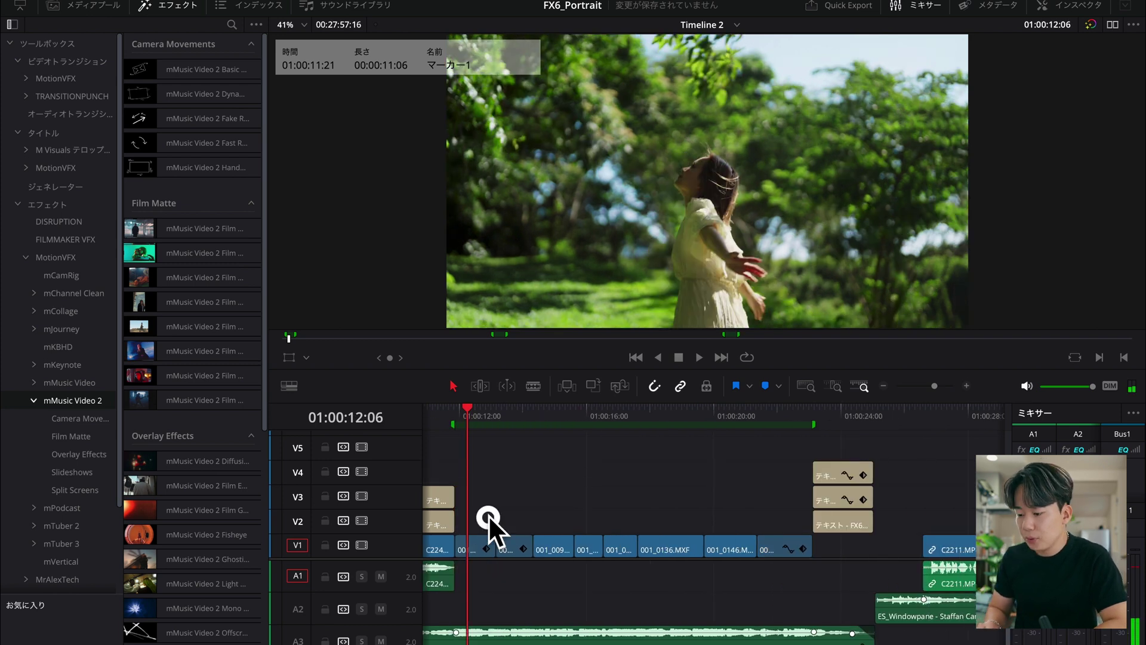
{"action": "left_click", "coordinate": [474, 548]}
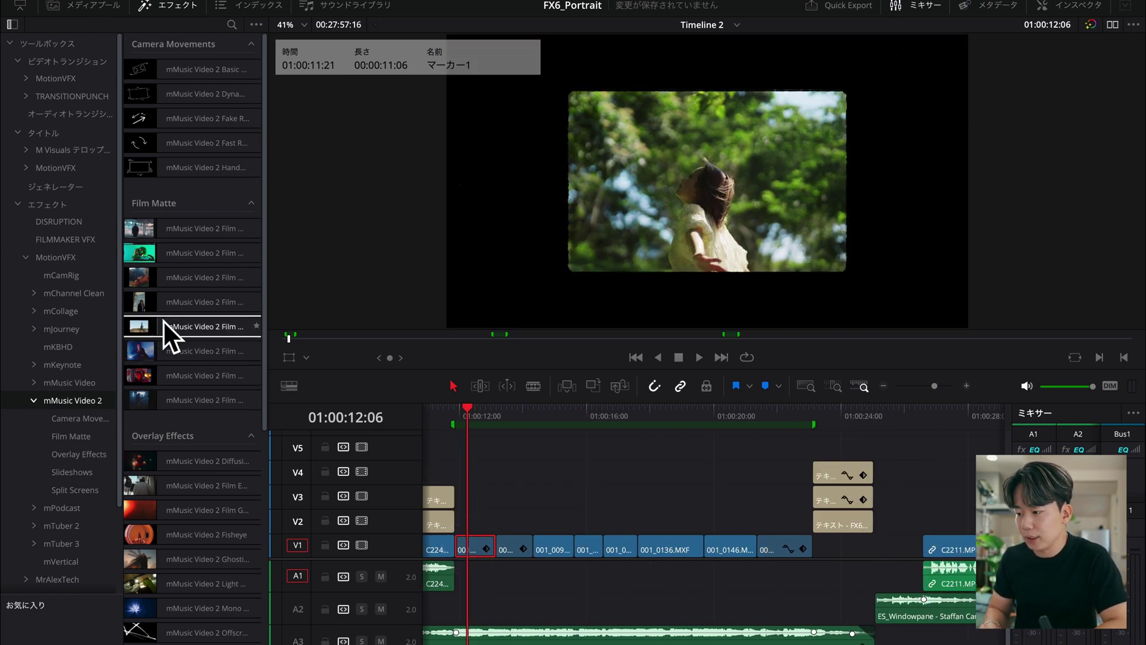
{"action": "left_click_drag", "start_coordinate": [171, 253], "coordinate": [469, 546]}
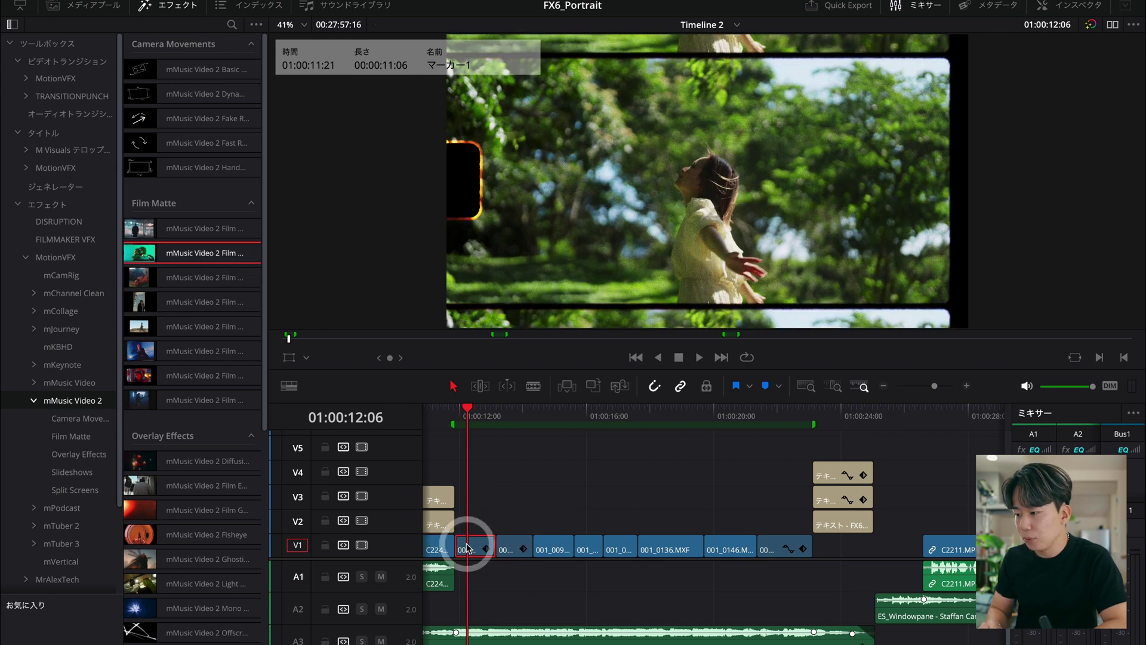
{"action": "key", "text": "space"}
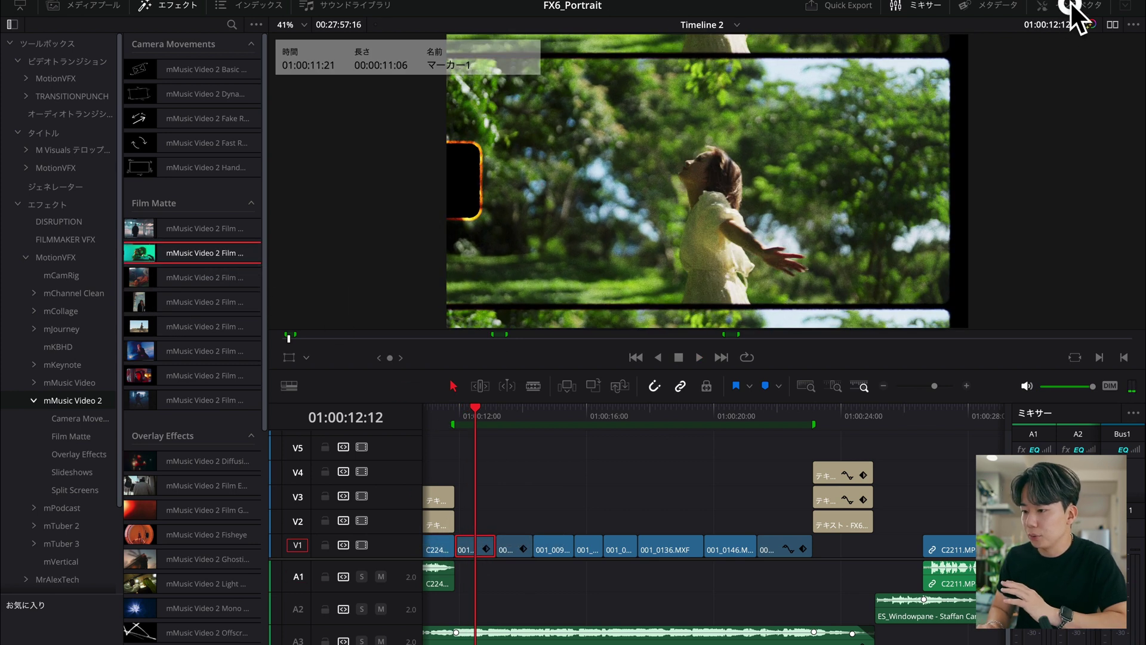
- Show the Film Matte controls in the Inspector and turn off Grain
{"action": "left_click", "coordinate": [1071, 6]}
{"action": "left_click", "coordinate": [976, 51]}
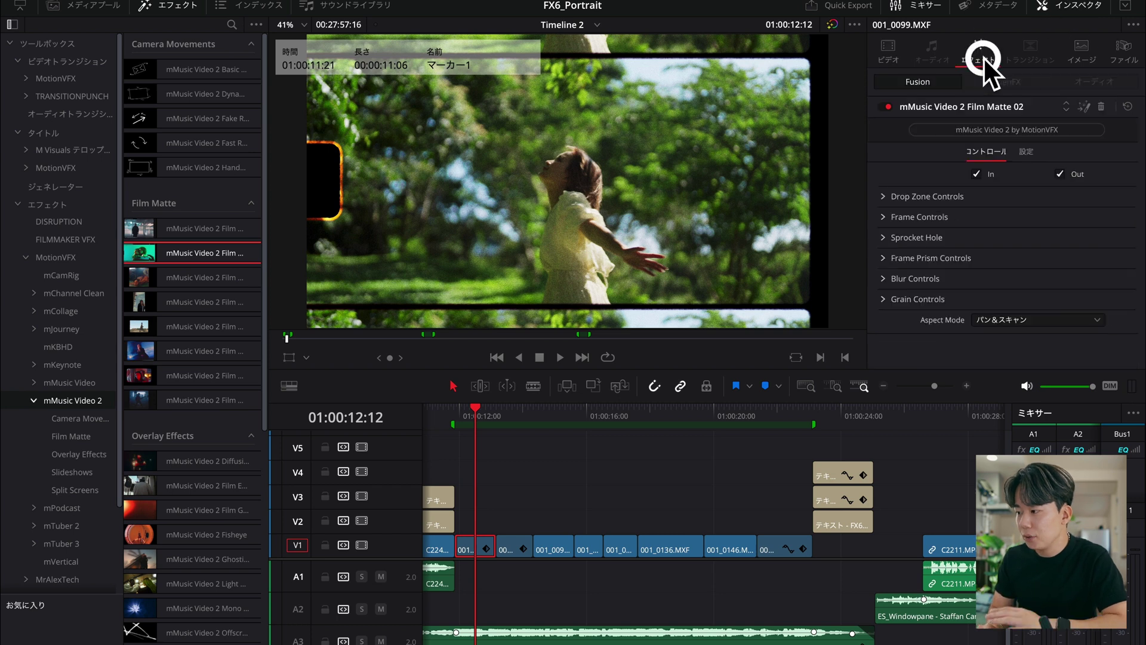
{"action": "left_click", "coordinate": [883, 299]}
{"action": "scroll", "coordinate": [947, 358], "scroll_direction": "down", "scroll_amount": 2}
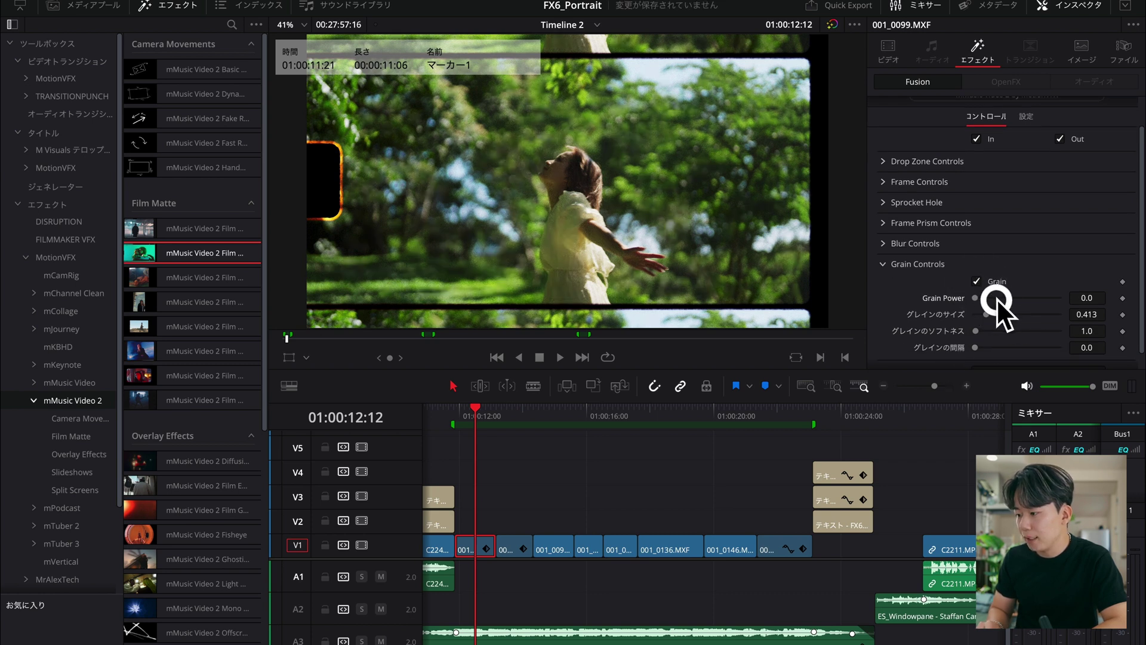
{"action": "key", "text": "Up"}
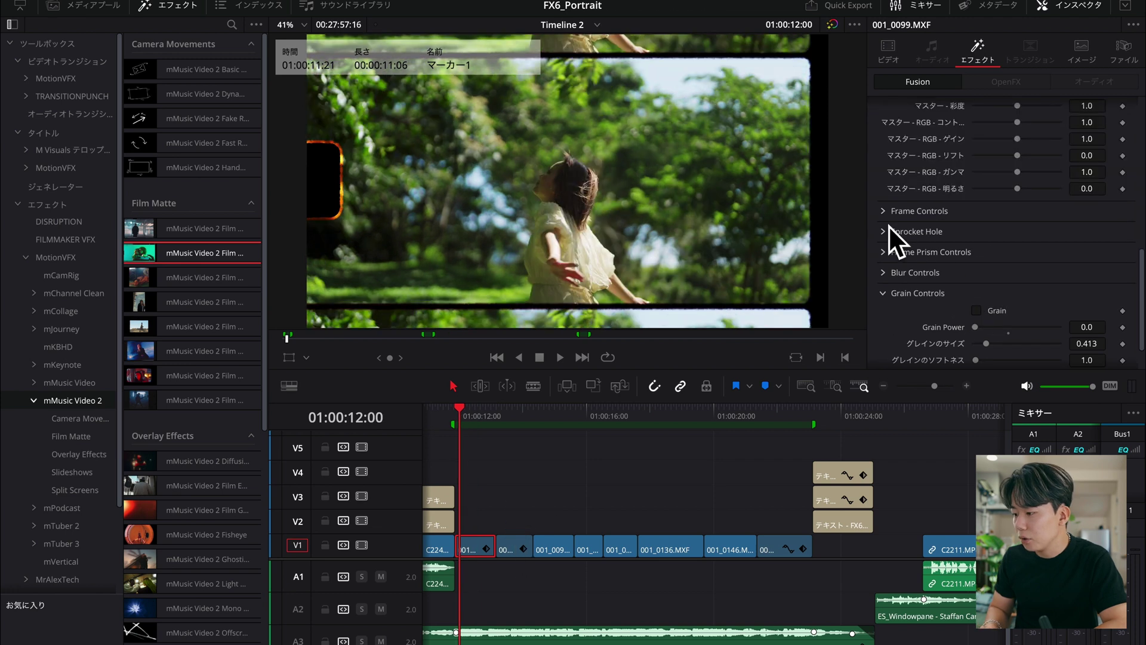
- Set the Film Matte frame to Texture 2, X position 0.467, width 0.961 and height 0.772
{"action": "left_click", "coordinate": [882, 211]}
{"action": "scroll", "coordinate": [889, 206], "scroll_direction": "down", "scroll_amount": 2}
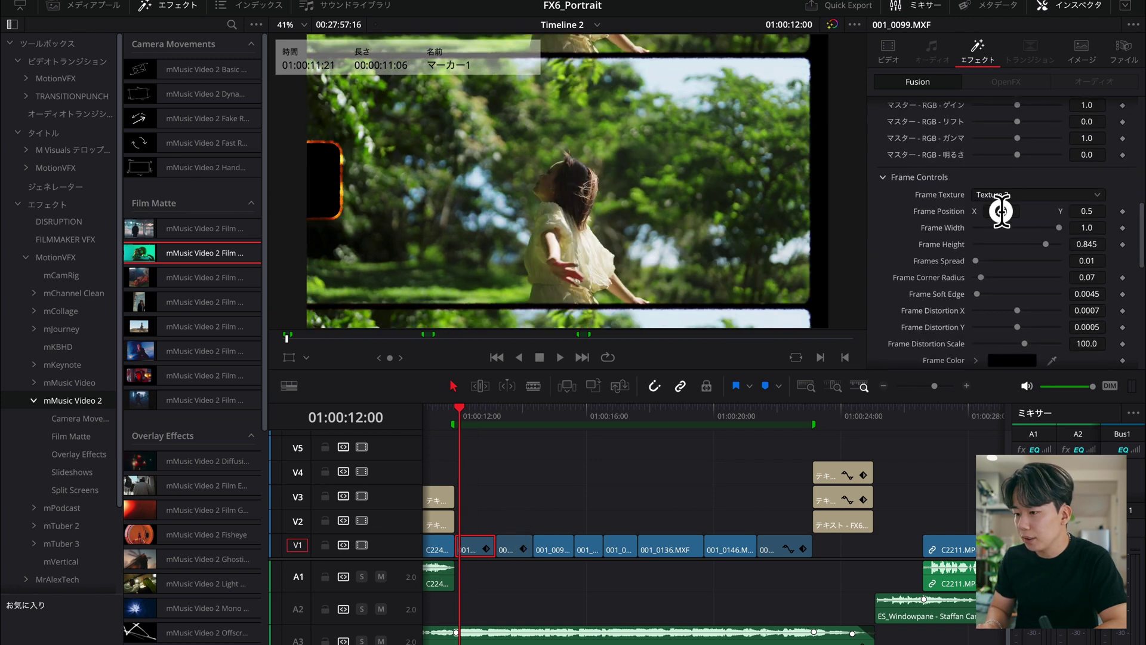
{"action": "left_click_drag", "start_coordinate": [1001, 211], "coordinate": [1009, 222]}
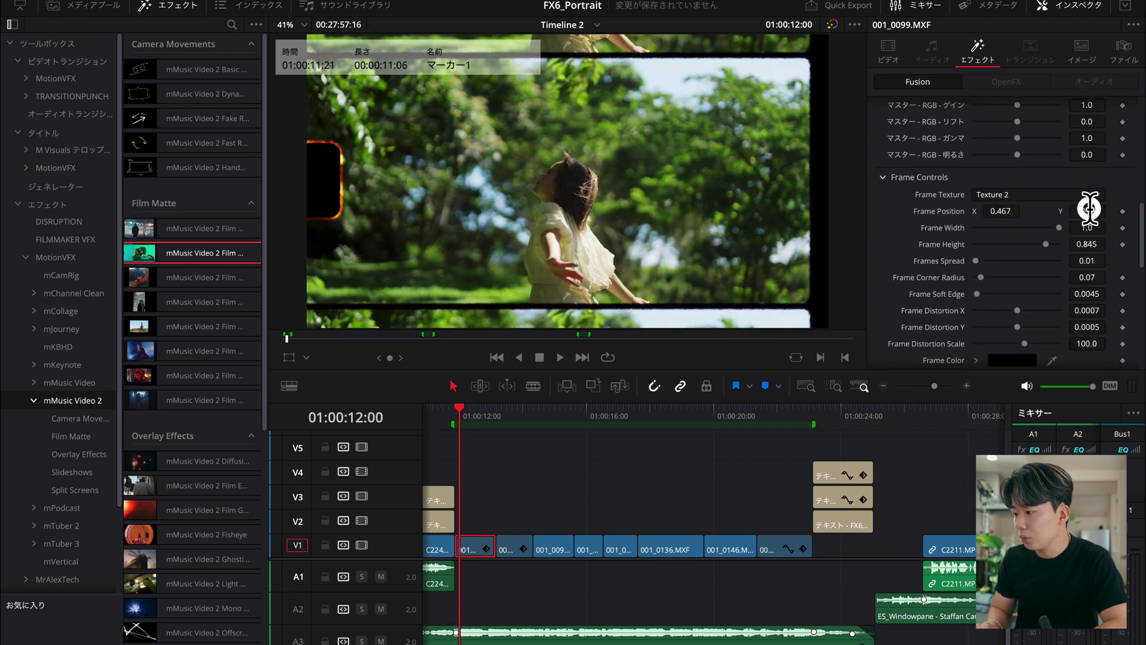
{"action": "mouse_move", "coordinate": [1090, 208]}
{"action": "left_mouse_down"}
{"action": "mouse_move", "coordinate": [1041, 220]}
{"action": "mouse_move", "coordinate": [1055, 227]}
{"action": "mouse_move", "coordinate": [1041, 244]}
{"action": "left_mouse_up"}
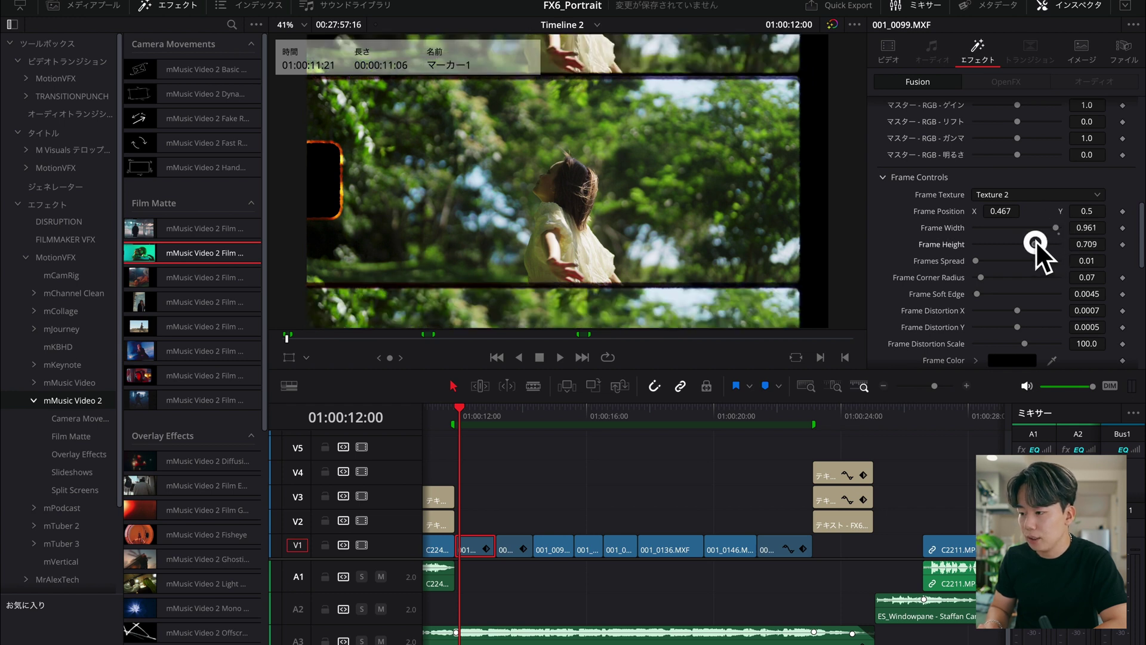
{"action": "scroll", "coordinate": [952, 248], "scroll_direction": "down", "scroll_amount": 3}
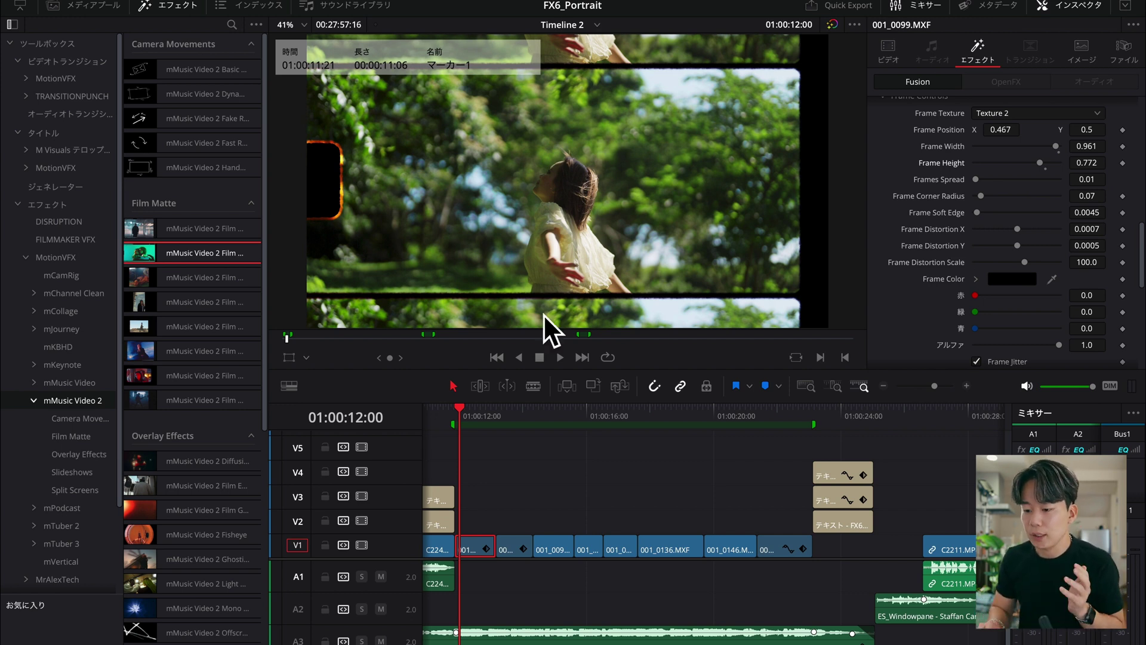
{"action": "scroll", "coordinate": [210, 360], "scroll_direction": "down", "scroll_amount": 2}
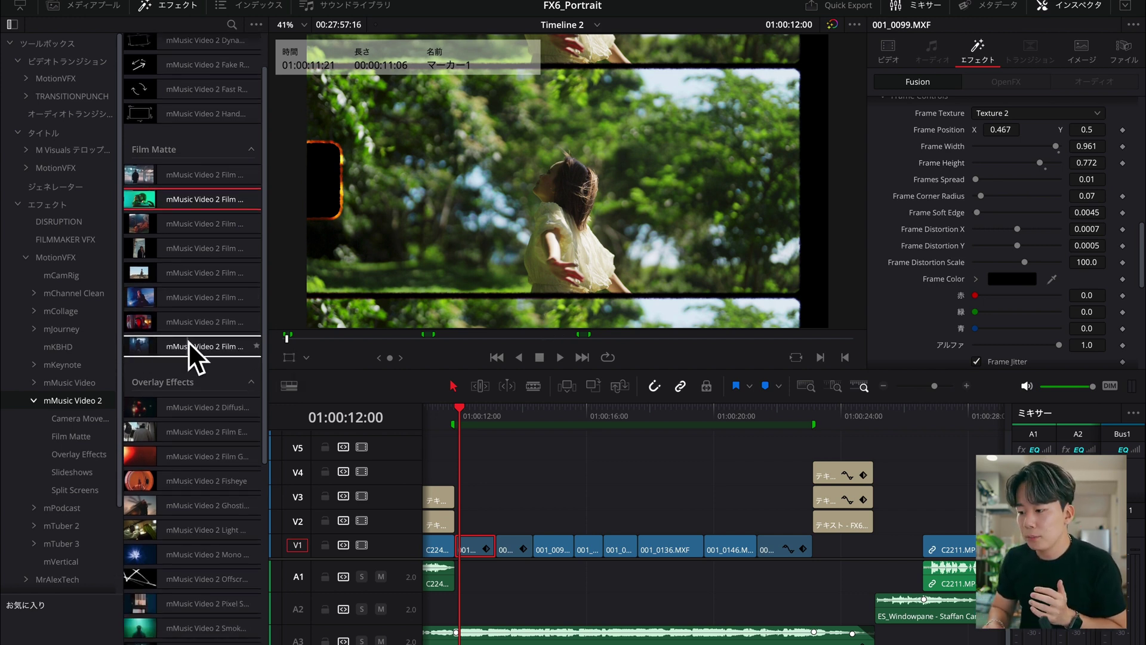
{"action": "scroll", "coordinate": [143, 345], "scroll_direction": "down", "scroll_amount": 5}
{"action": "left_click", "coordinate": [657, 549]}
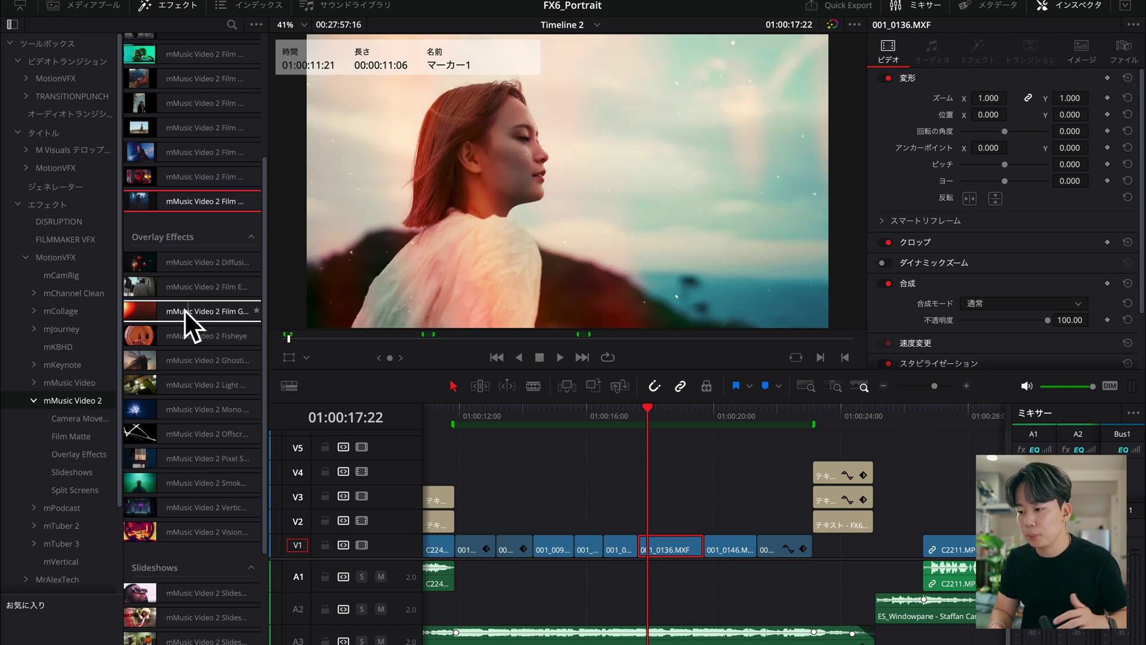
{"action": "left_click_drag", "start_coordinate": [183, 309], "coordinate": [662, 552]}
{"action": "key", "text": "space"}
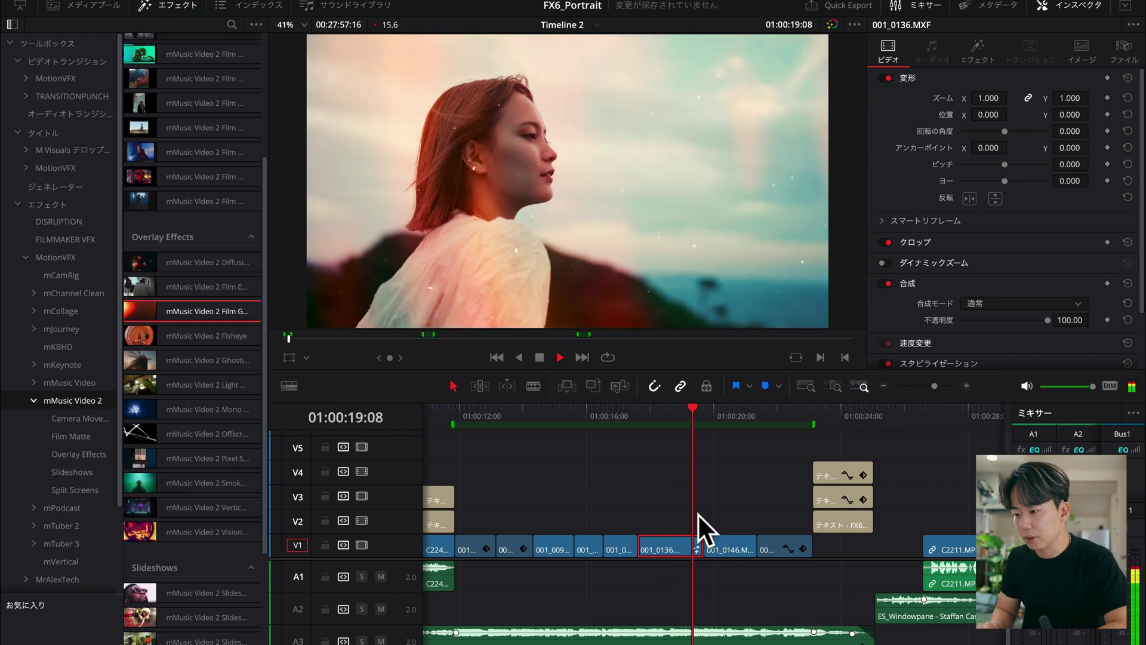
{"action": "left_click", "coordinate": [675, 415]}
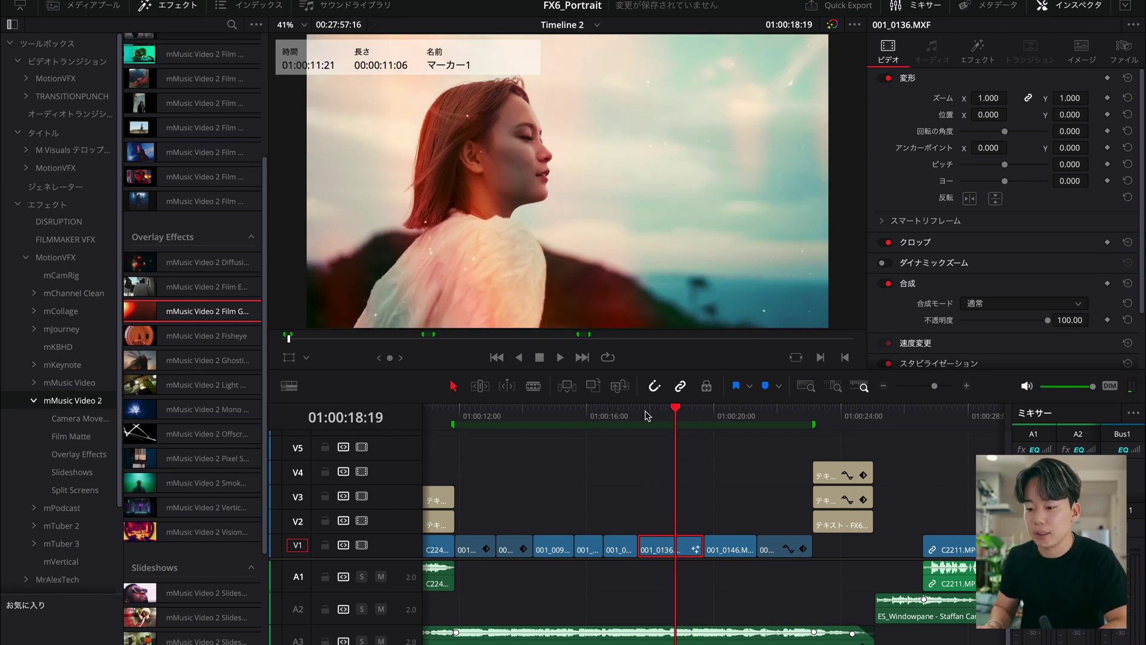
{"action": "key", "text": "ctrl+z"}
{"action": "mouse_move", "coordinate": [174, 360]}
{"action": "left_mouse_down"}
{"action": "mouse_move", "coordinate": [649, 508]}
{"action": "mouse_move", "coordinate": [661, 534]}
{"action": "left_mouse_up"}
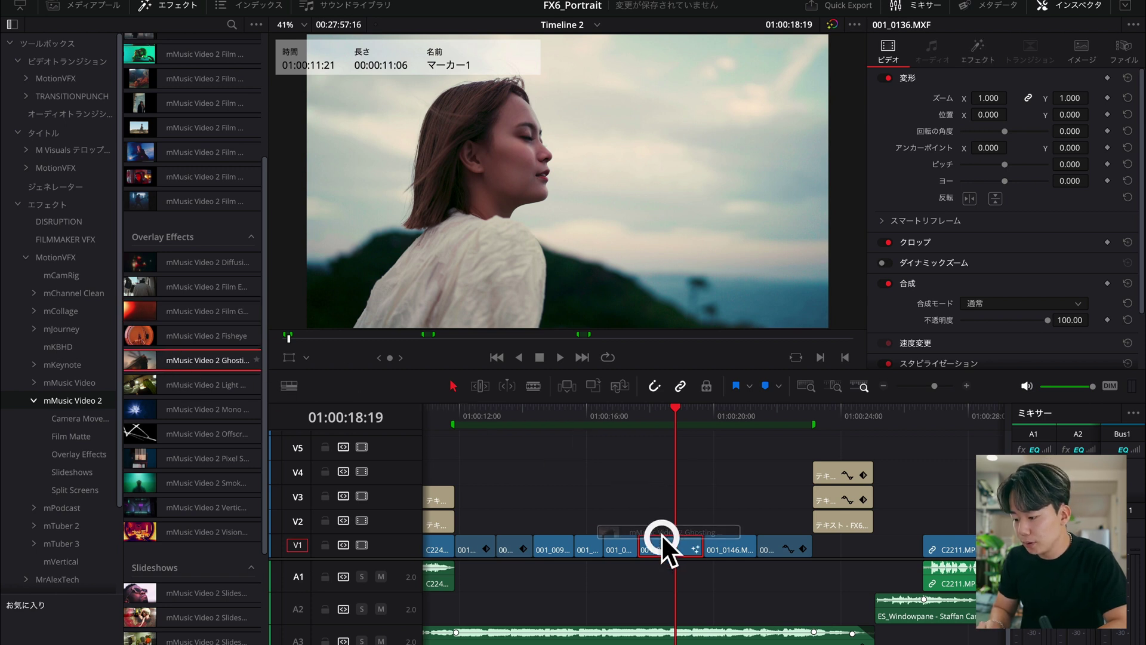
{"action": "left_click", "coordinate": [640, 410]}
{"action": "key", "text": "space"}
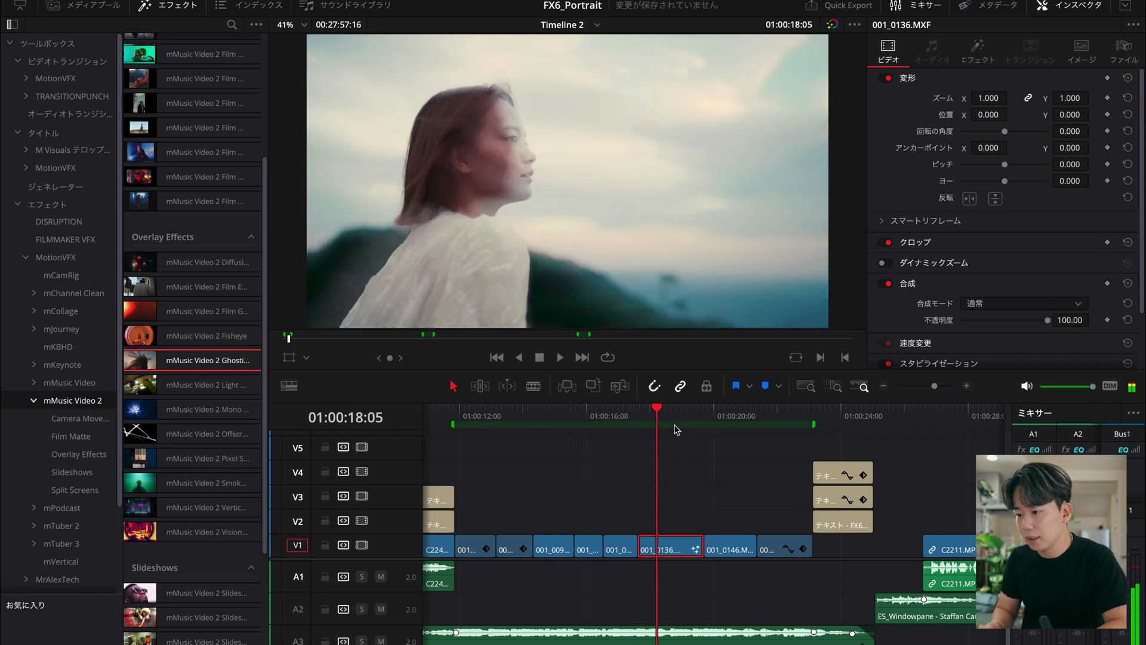
{"action": "left_click_drag", "start_coordinate": [662, 412], "coordinate": [661, 416]}
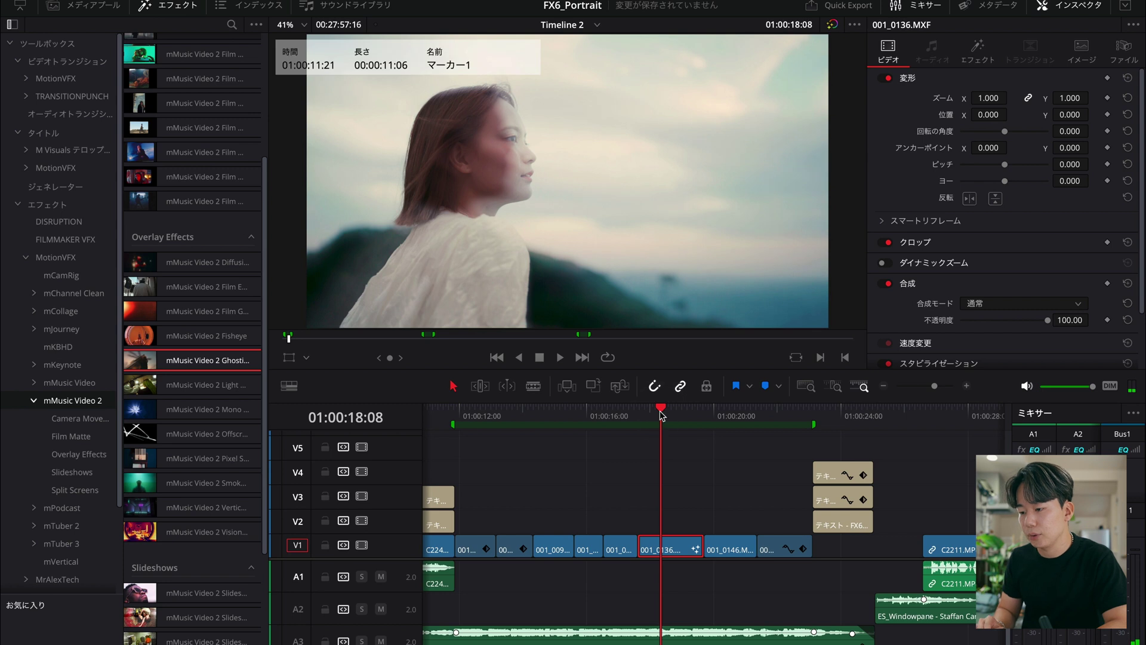
{"action": "key", "text": "ctrl+z"}
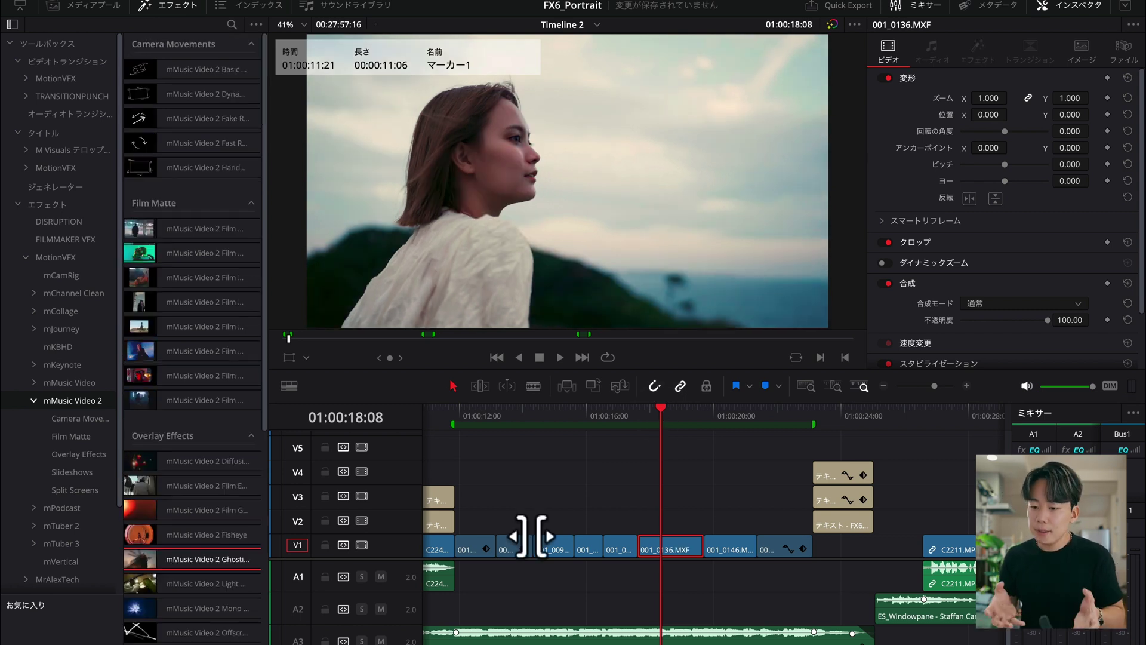
- Place the mMusic Video 2 Fire transition on the 001_0136 cut and preview it
{"action": "left_click", "coordinate": [26, 79]}
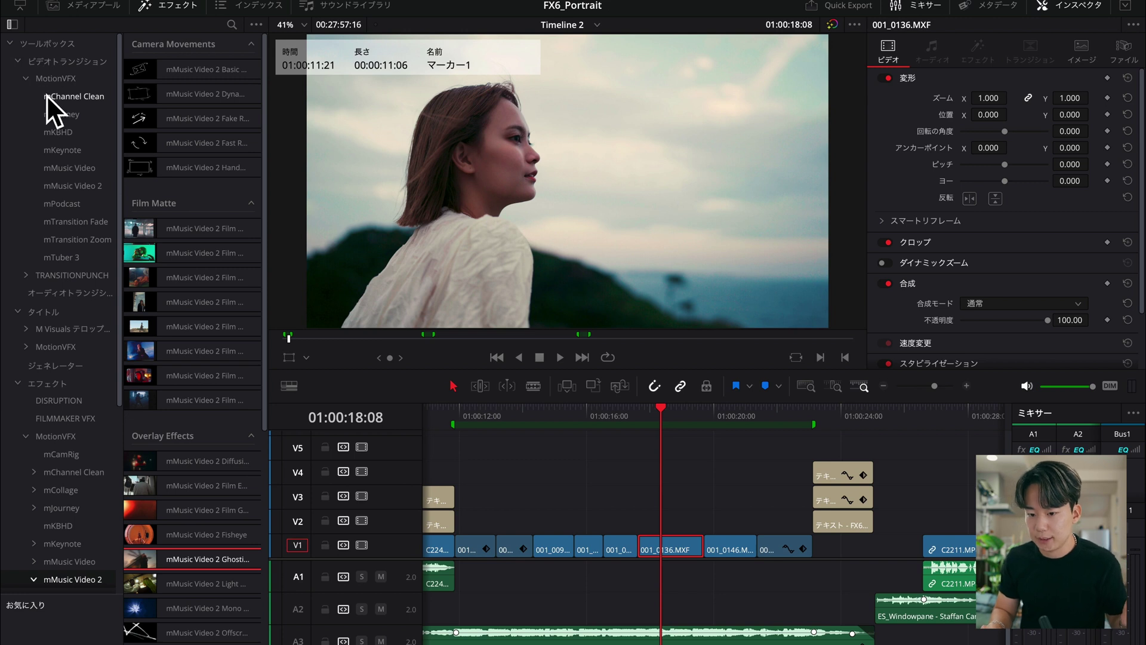
{"action": "left_click", "coordinate": [56, 183]}
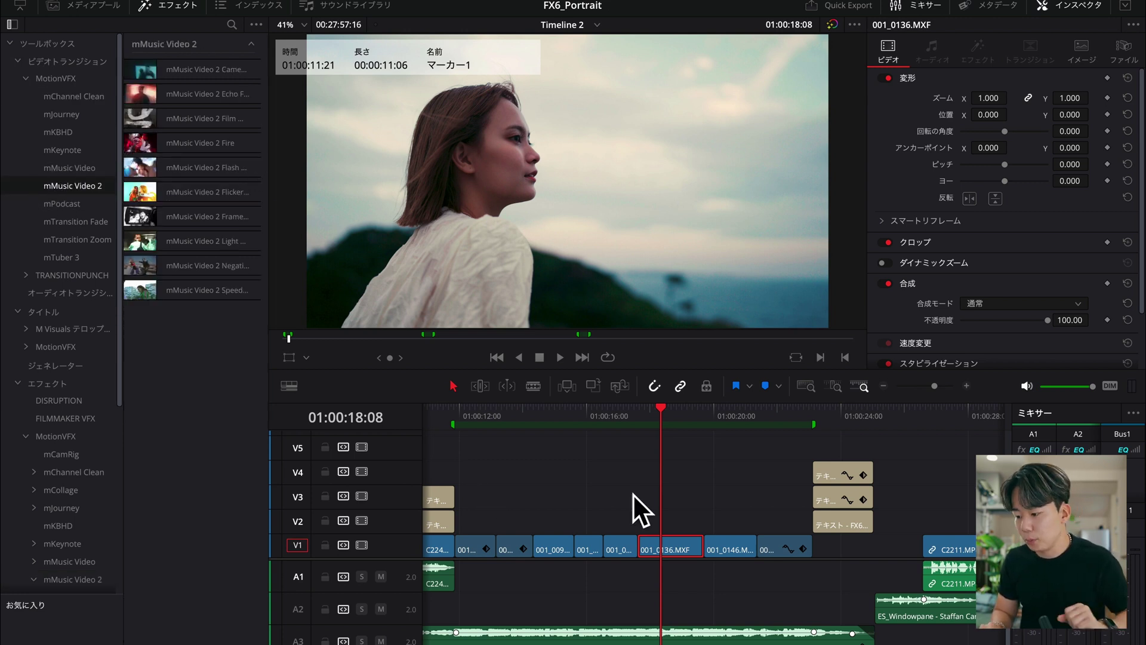
{"action": "left_click", "coordinate": [712, 515]}
{"action": "scroll", "coordinate": [643, 468], "scroll_direction": "up", "scroll_amount": 3}
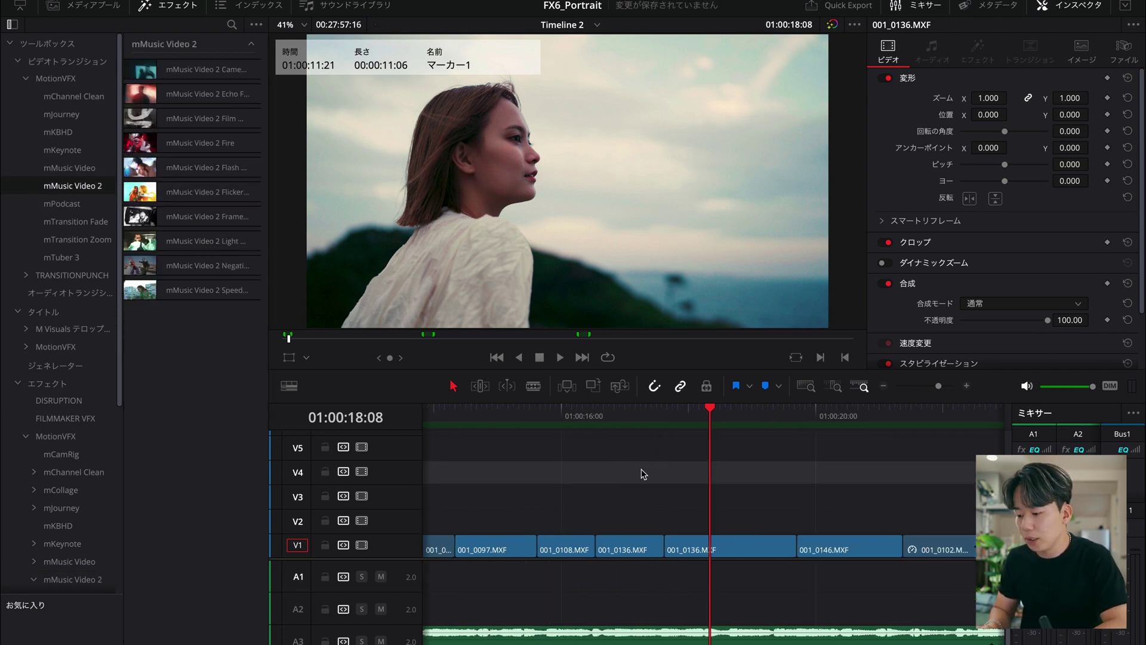
{"action": "mouse_move", "coordinate": [146, 99]}
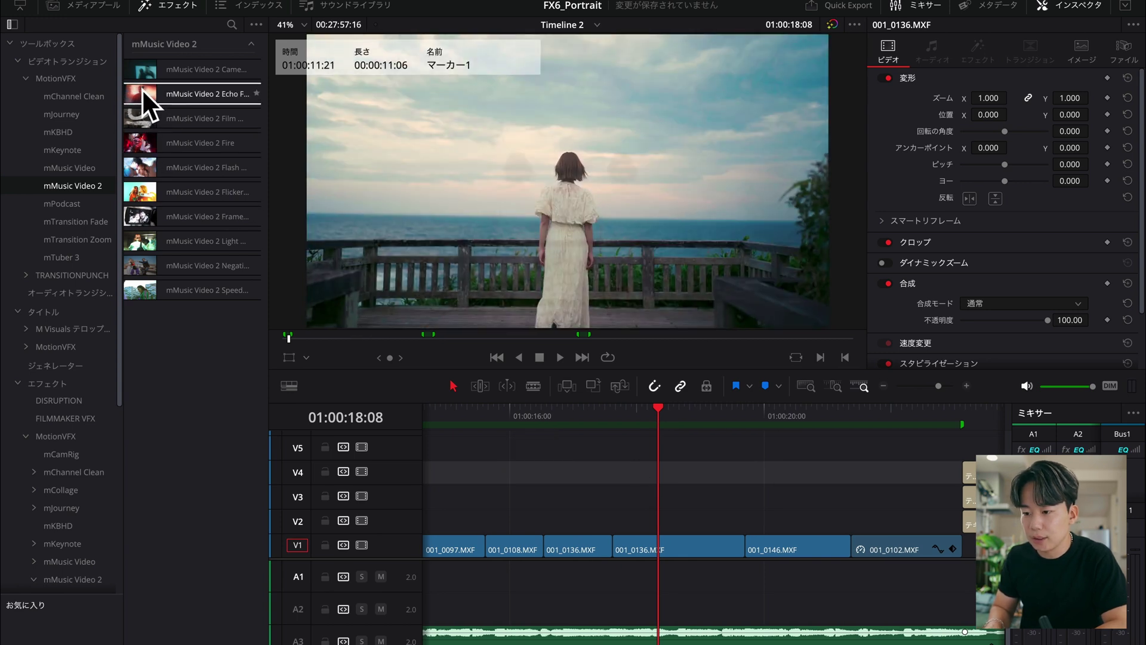
{"action": "mouse_move", "coordinate": [146, 142]}
{"action": "left_mouse_down"}
{"action": "mouse_move", "coordinate": [598, 546]}
{"action": "mouse_move", "coordinate": [583, 538]}
{"action": "left_mouse_up"}
{"action": "left_click", "coordinate": [580, 417]}
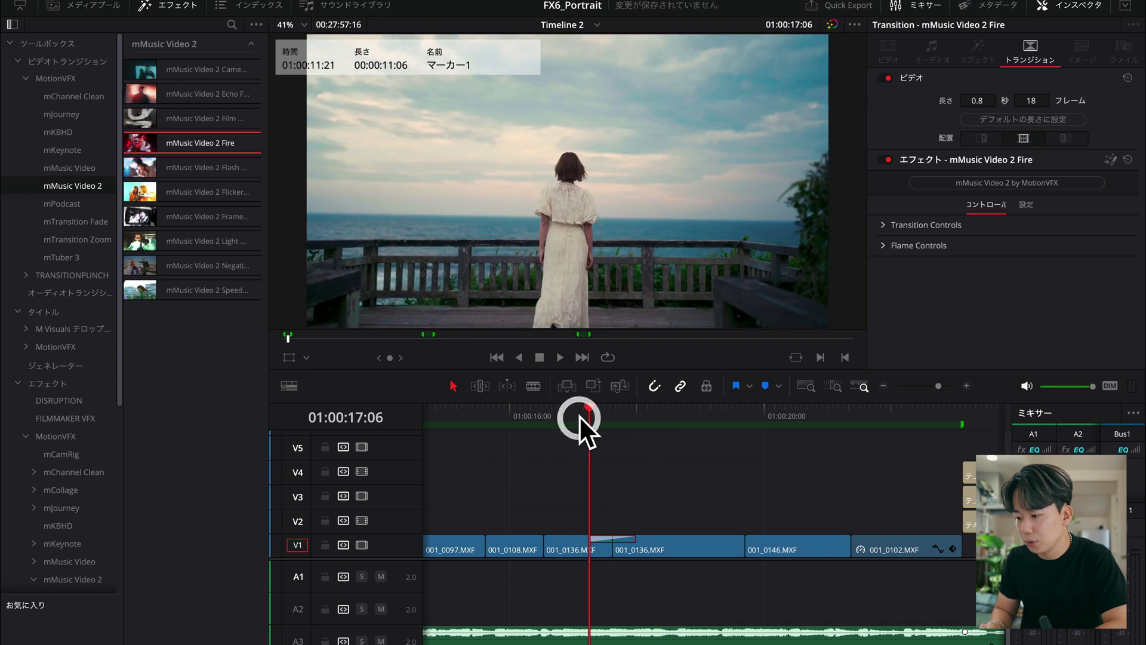
{"action": "key", "text": "space"}
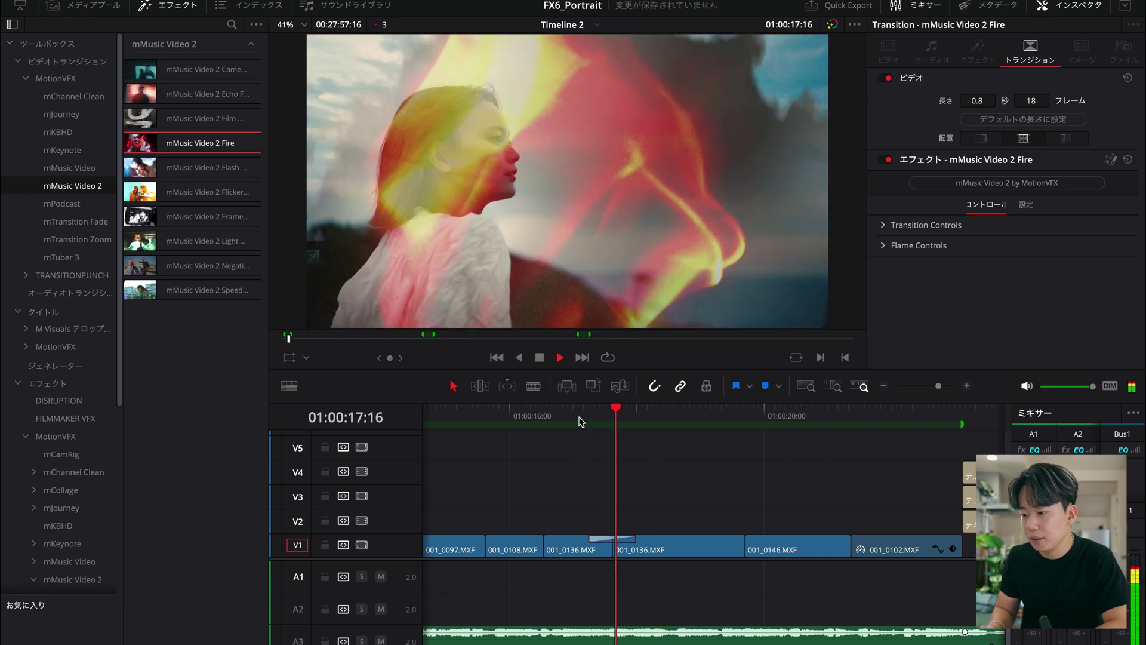
{"action": "left_click", "coordinate": [574, 416]}
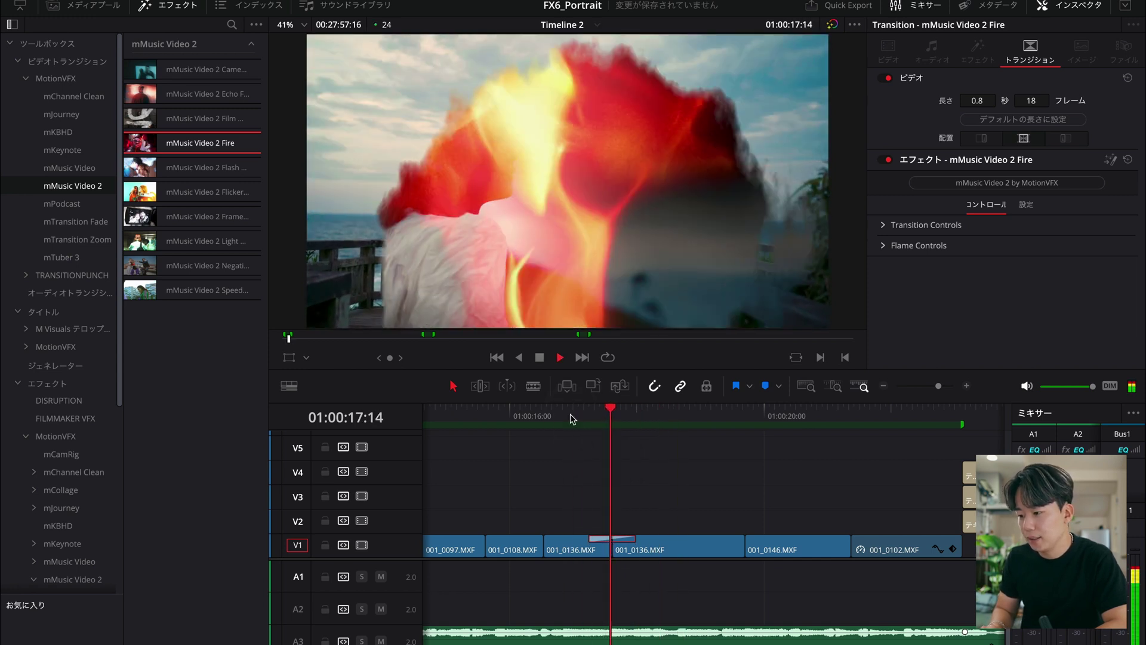
{"action": "left_click", "coordinate": [559, 415]}
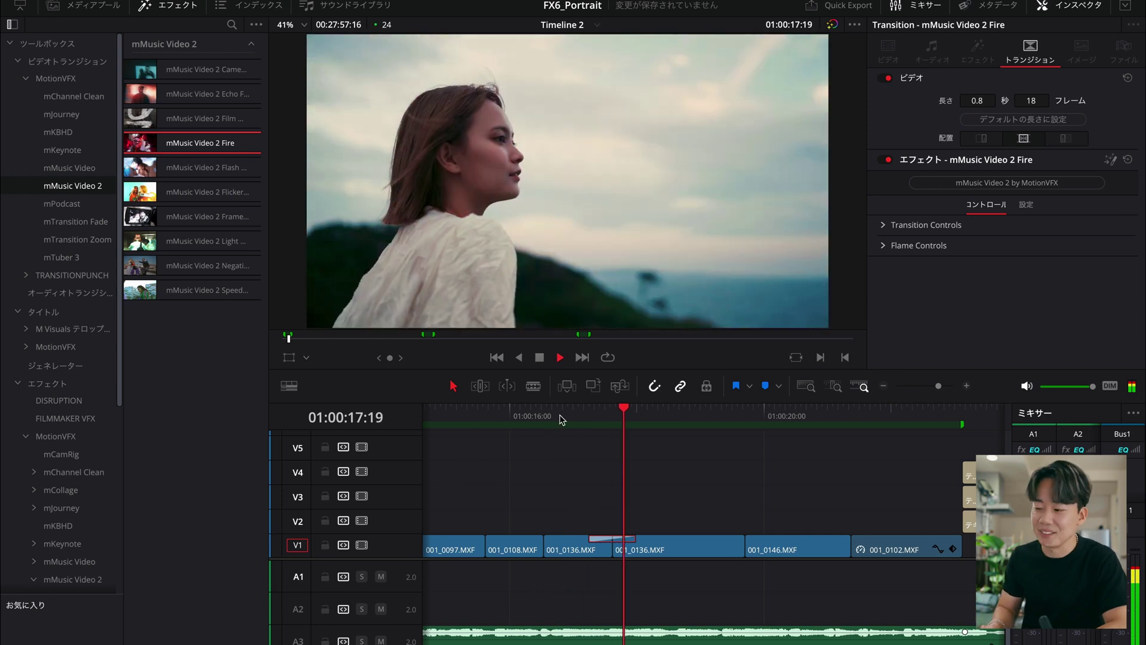
{"action": "key", "text": "space"}
- Add a 0.8-second mMusic Video 2 Light Leak transition to a V1 cut and preview it
{"action": "left_click_drag", "start_coordinate": [153, 241], "coordinate": [719, 540]}
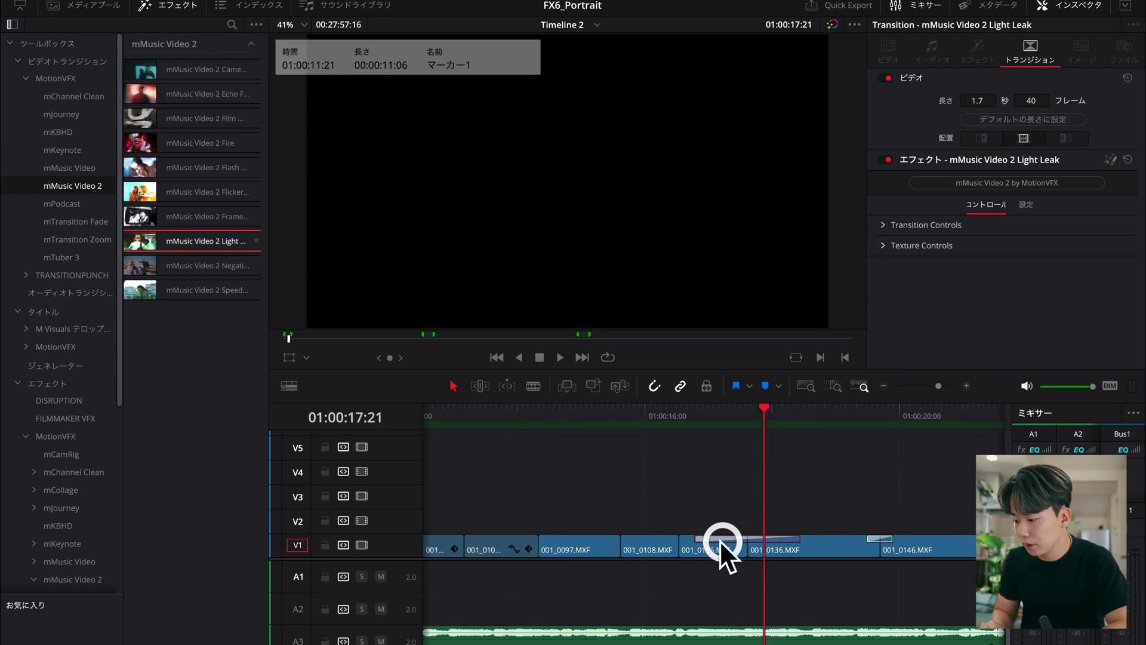
{"action": "left_click", "coordinate": [724, 411]}
{"action": "key", "text": "space"}
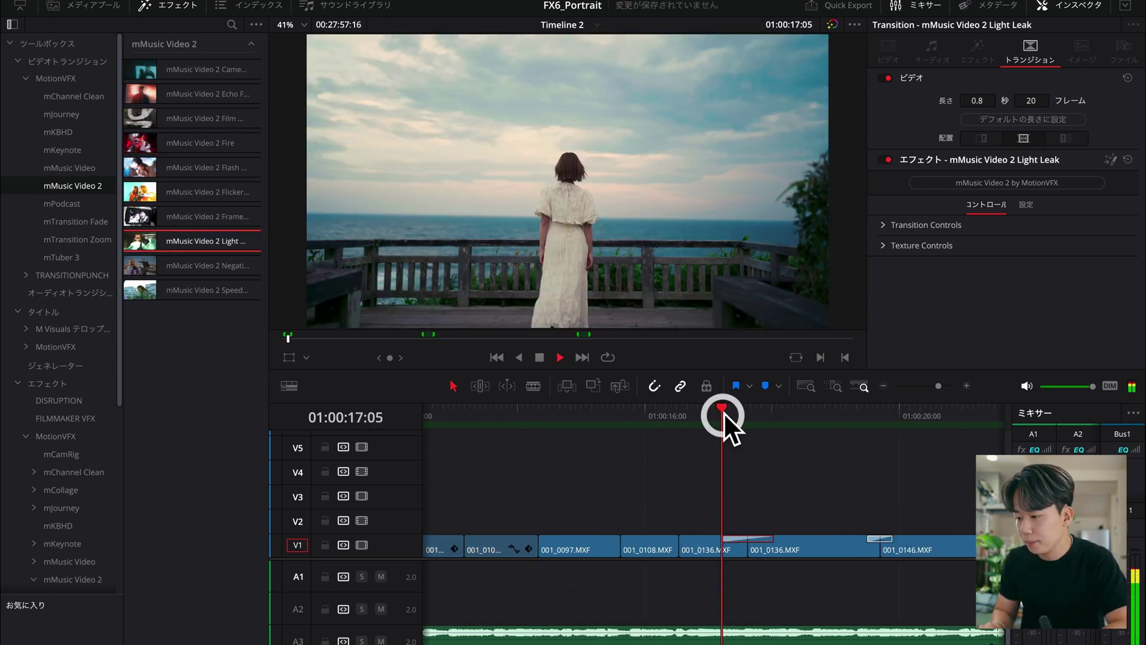
{"action": "key", "text": "space"}
{"action": "scroll", "coordinate": [746, 466], "scroll_direction": "right", "scroll_amount": 3}
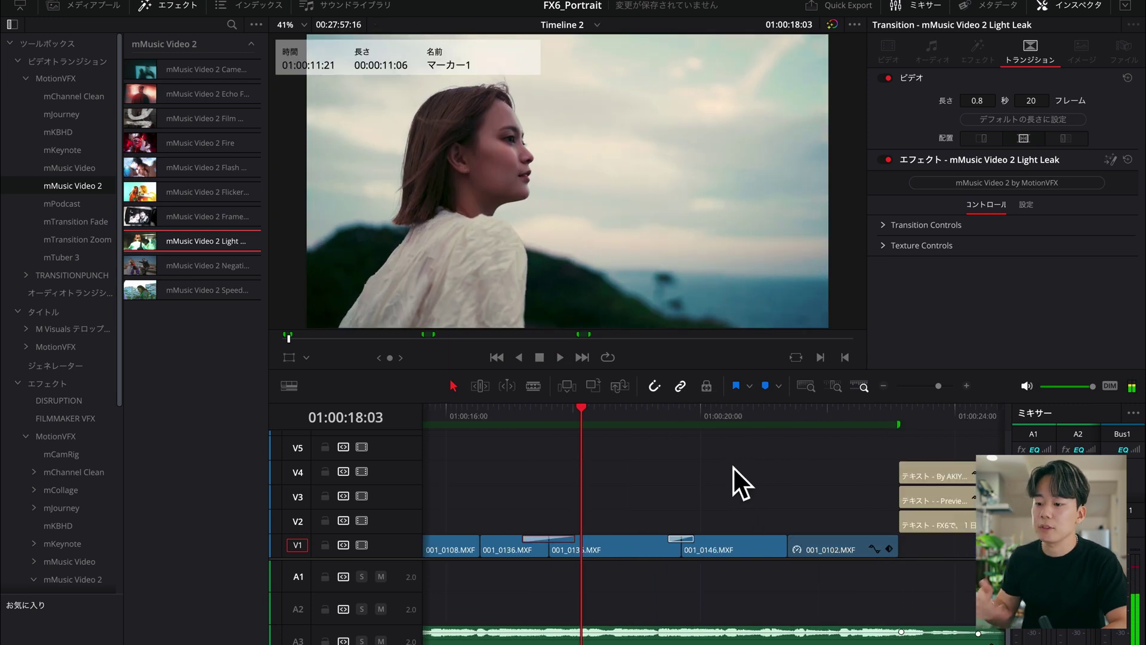
- Place an mMusic Video 2 Subtitle title on V2, preview it, and expand its Text Controls
{"action": "mouse_move", "coordinate": [203, 142]}
{"action": "left_mouse_down"}
{"action": "mouse_move", "coordinate": [496, 517]}
{"action": "mouse_move", "coordinate": [479, 518]}
{"action": "left_mouse_up"}
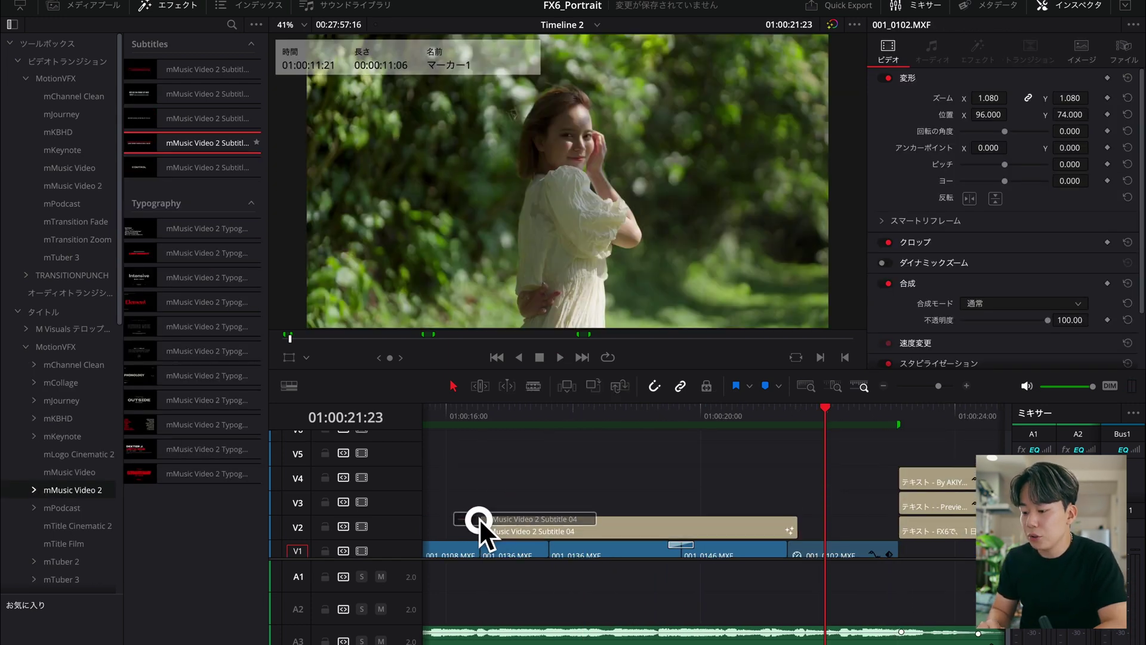
{"action": "left_click", "coordinate": [481, 418]}
{"action": "key", "text": "space"}
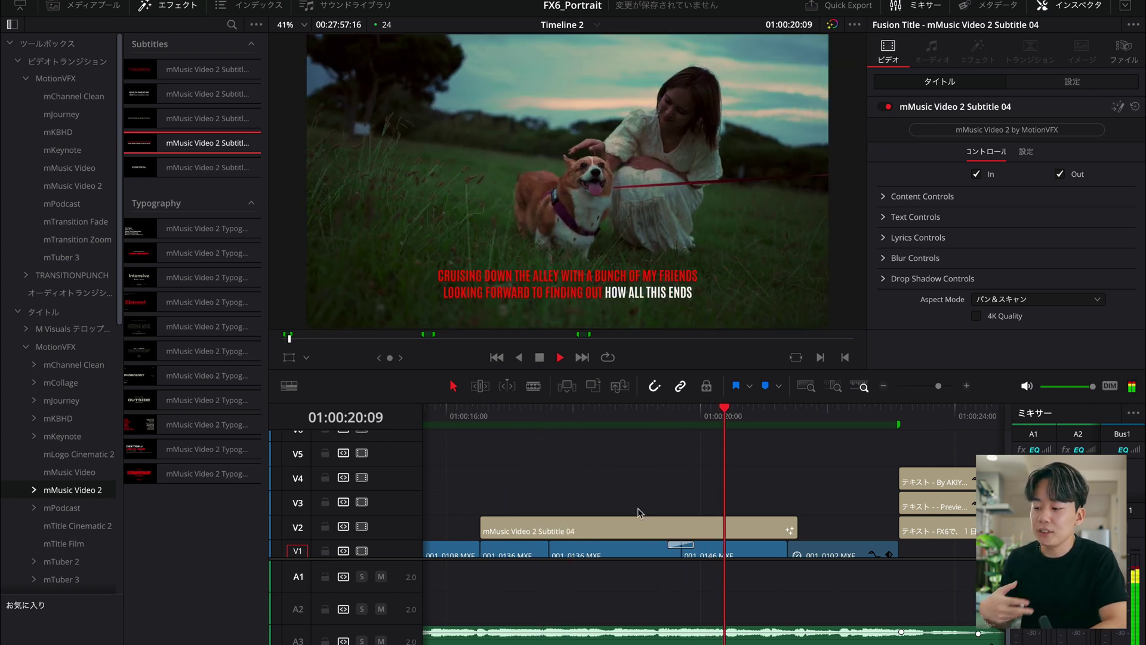
{"action": "key", "text": "space"}
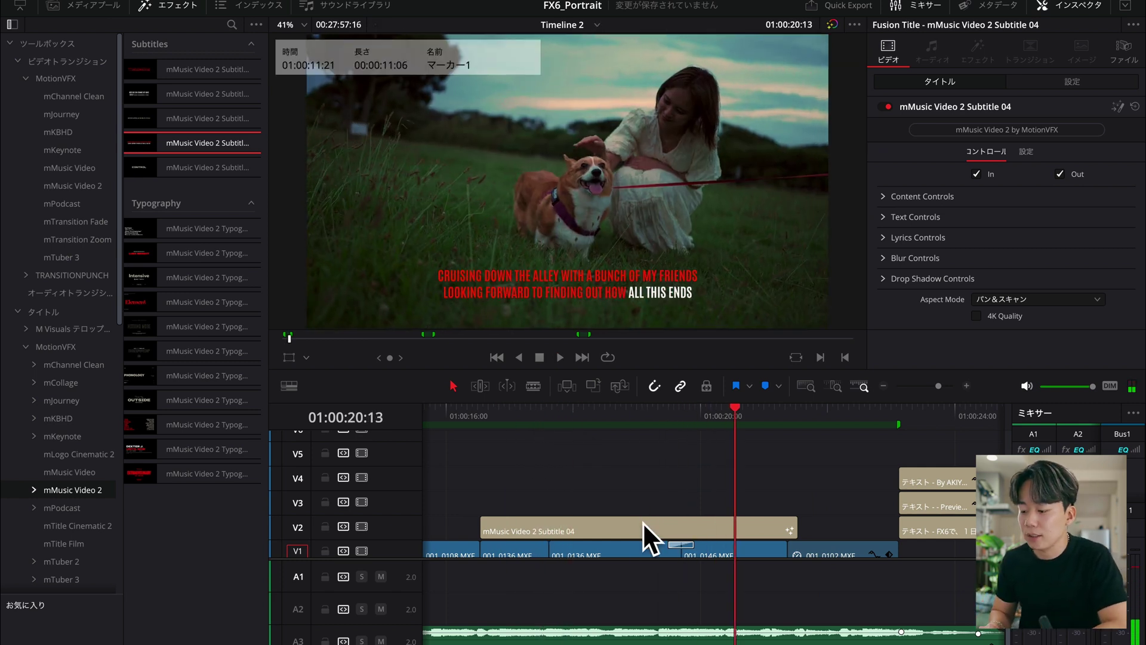
{"action": "key", "text": "ctrl+z"}
{"action": "key", "text": "ctrl+z"}
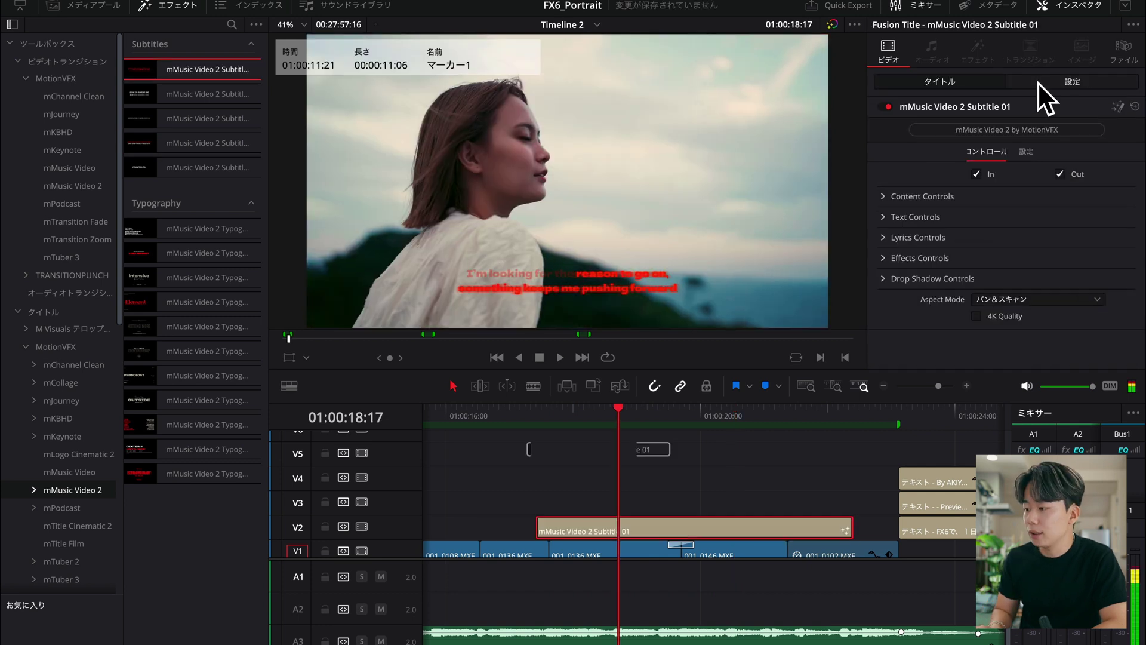
{"action": "left_click", "coordinate": [882, 217]}
{"action": "scroll", "coordinate": [961, 250], "scroll_direction": "down", "scroll_amount": 2}
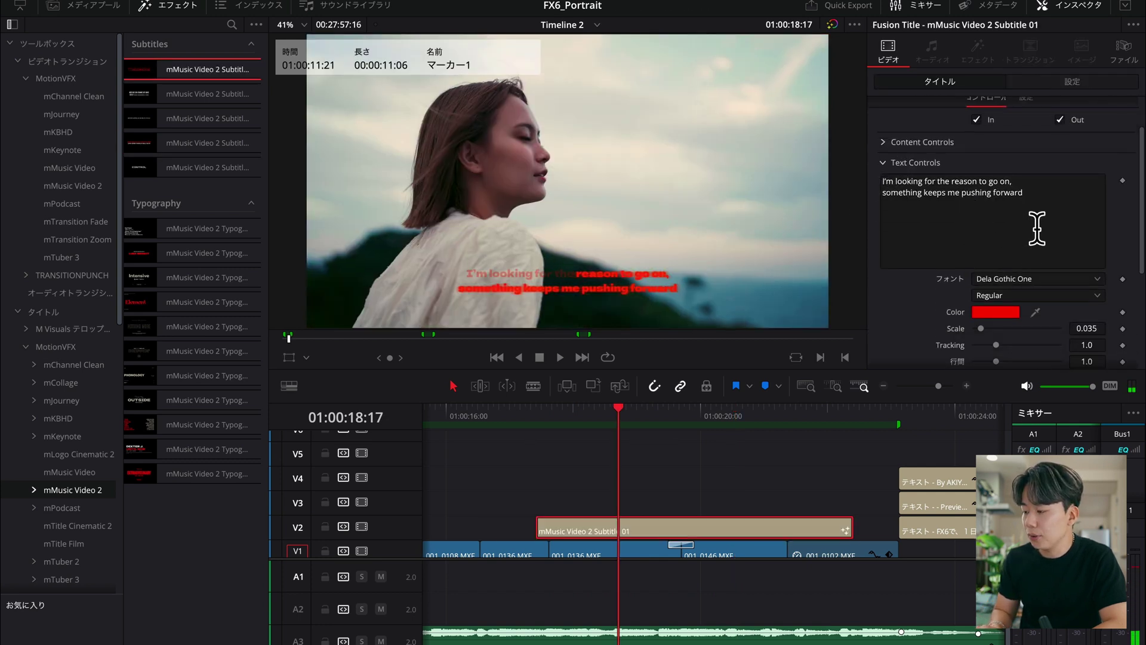
- Change the subtitle font to Courier and its text colour to yellow
{"action": "left_click", "coordinate": [1015, 278]}
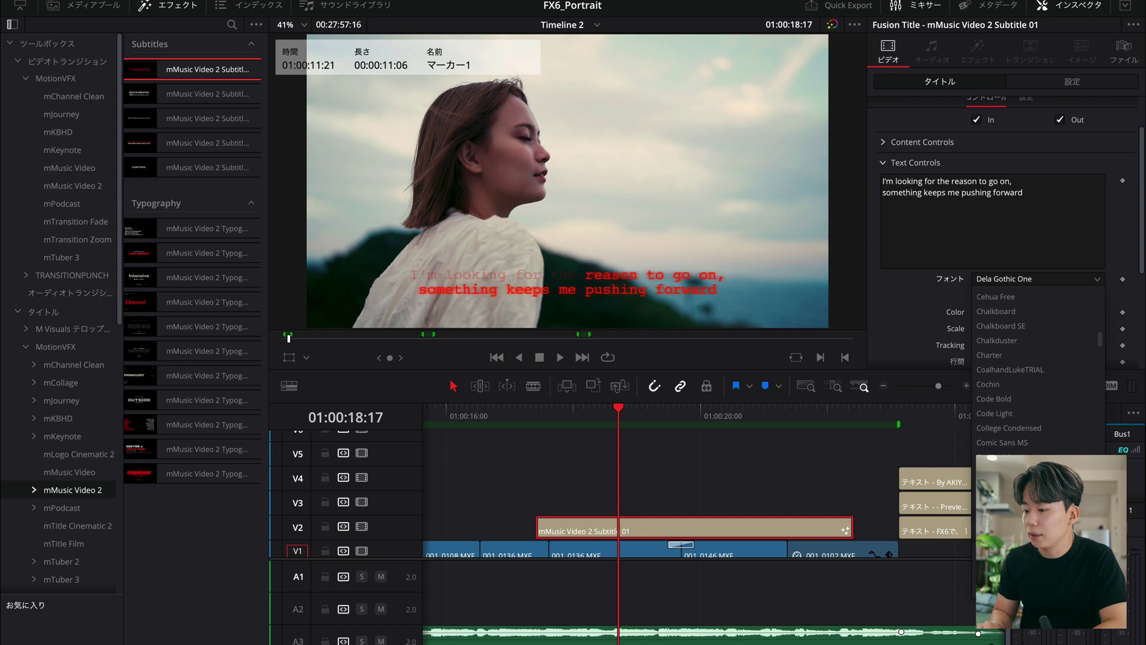
{"action": "left_click", "coordinate": [1003, 472]}
{"action": "left_click", "coordinate": [1002, 311]}
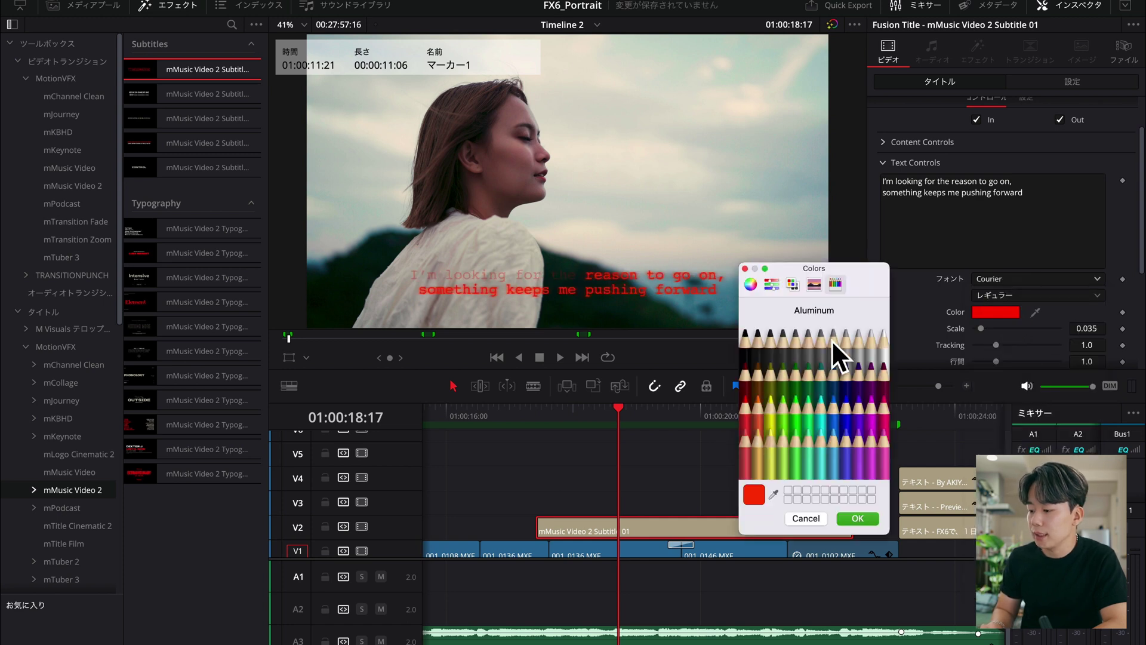
{"action": "left_click", "coordinate": [803, 377]}
{"action": "left_click", "coordinate": [772, 410]}
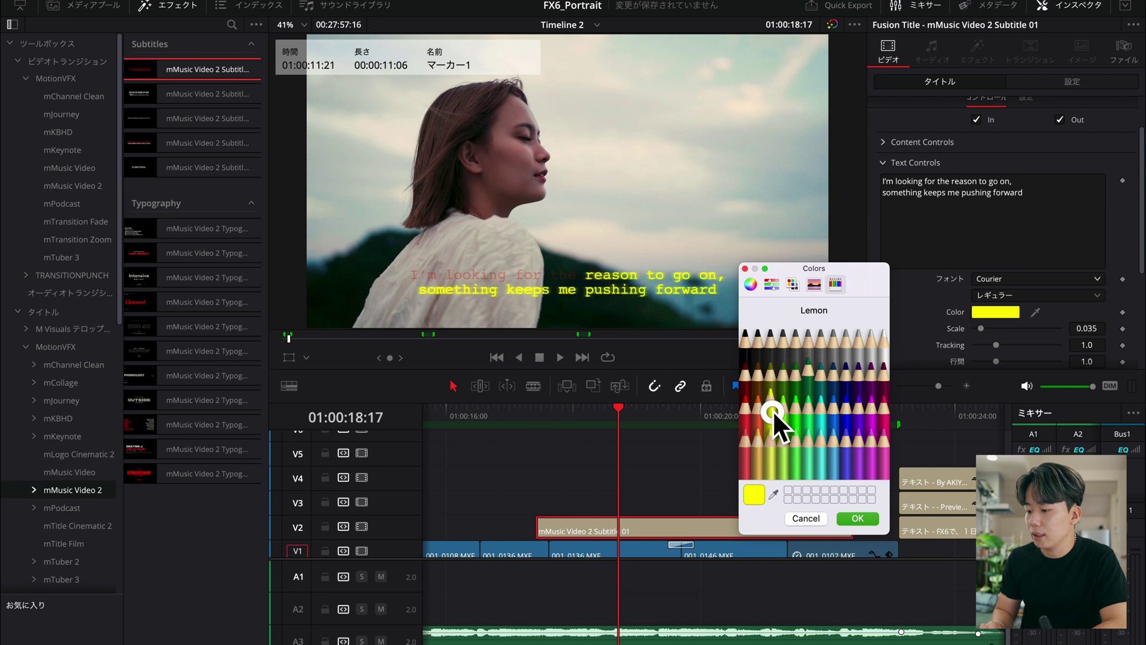
{"action": "left_click", "coordinate": [857, 518]}
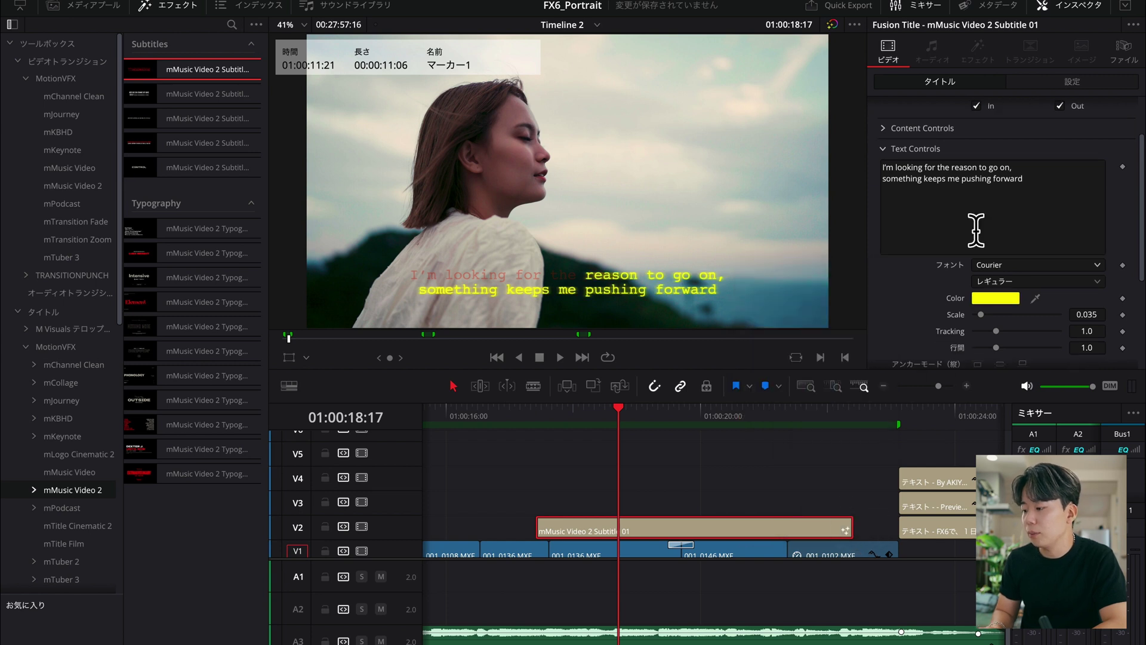
{"action": "scroll", "coordinate": [976, 230], "scroll_direction": "down", "scroll_amount": 5}
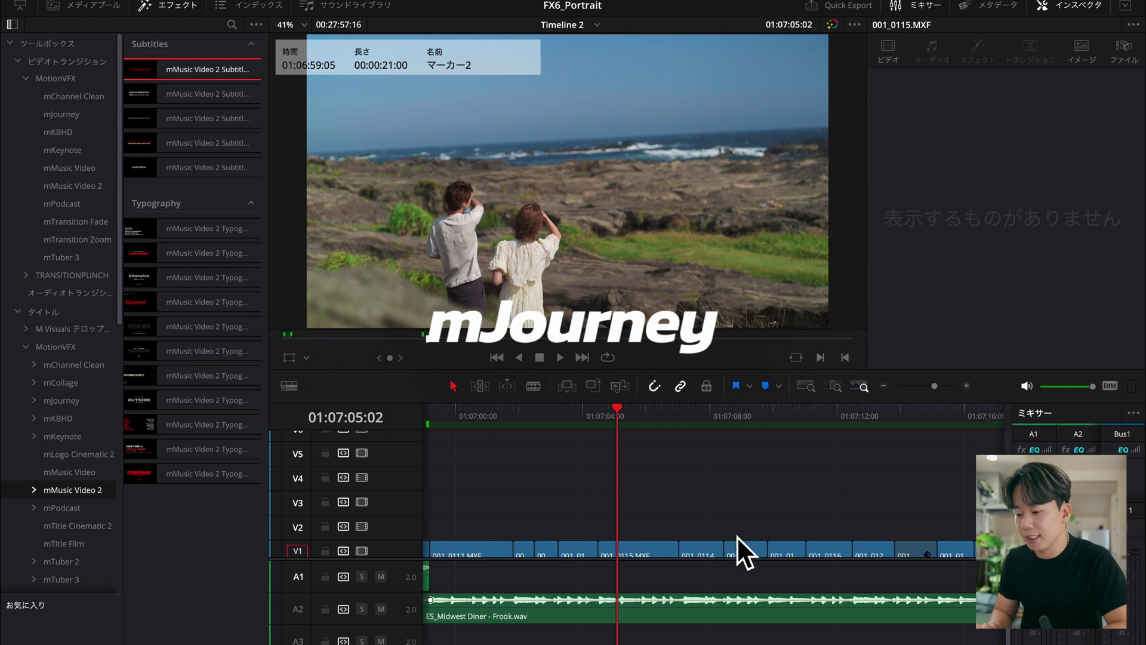
- Browse the mJourney transitions and try mJourney Transition 03 on the timeline
{"action": "scroll", "coordinate": [737, 540], "scroll_direction": "down", "scroll_amount": 1}
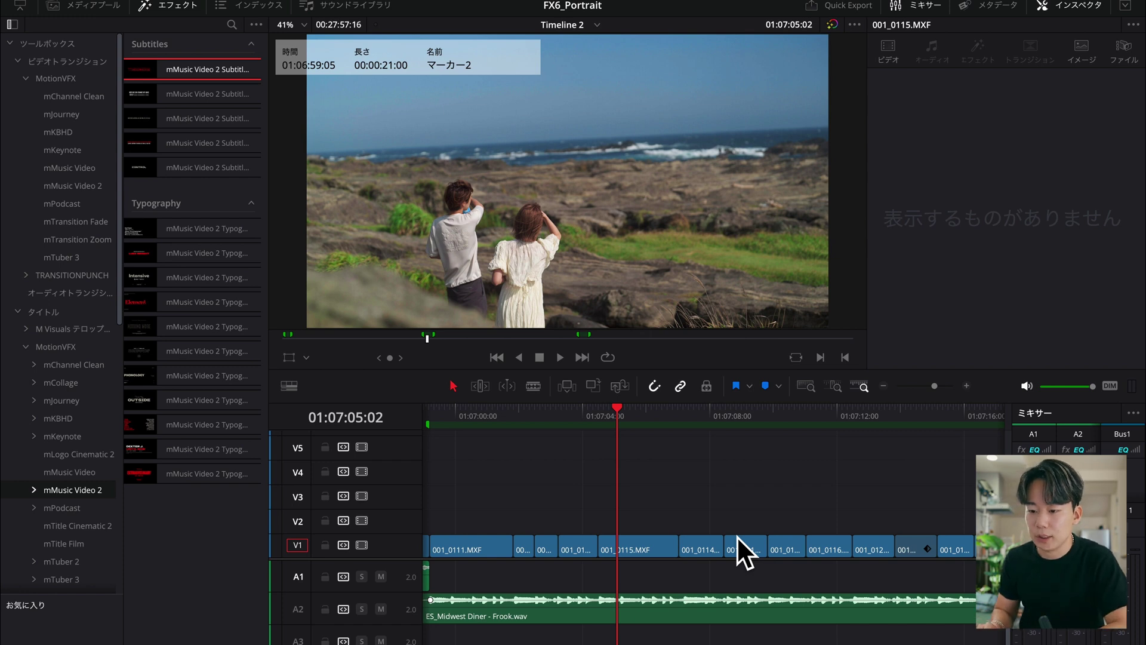
{"action": "left_click", "coordinate": [59, 130]}
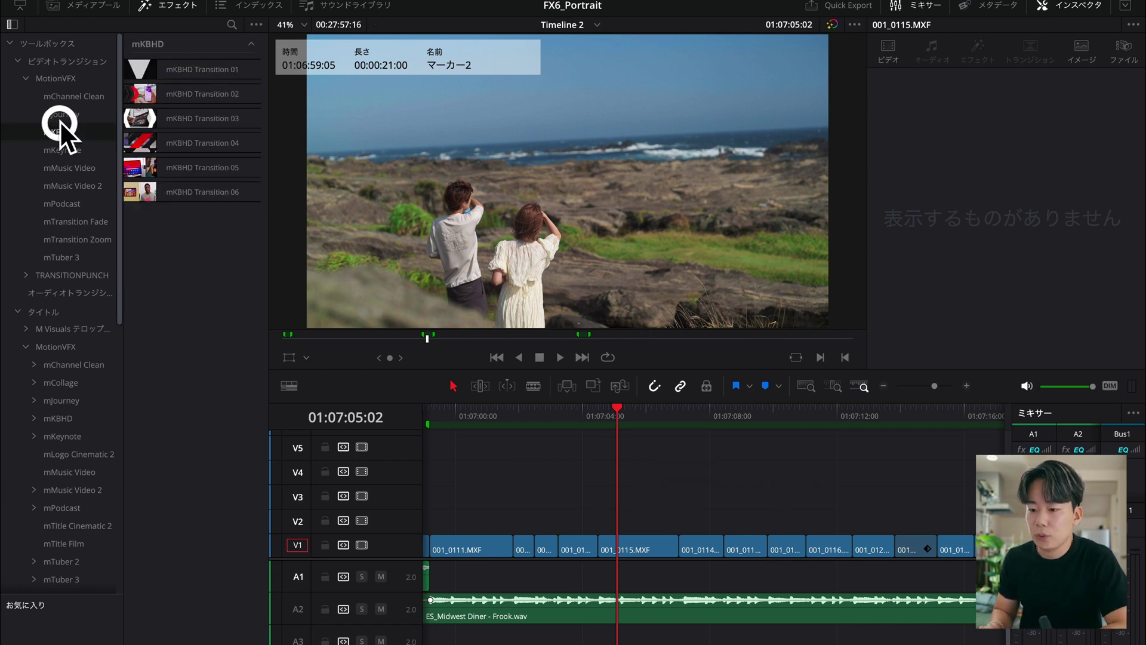
{"action": "left_click", "coordinate": [58, 115]}
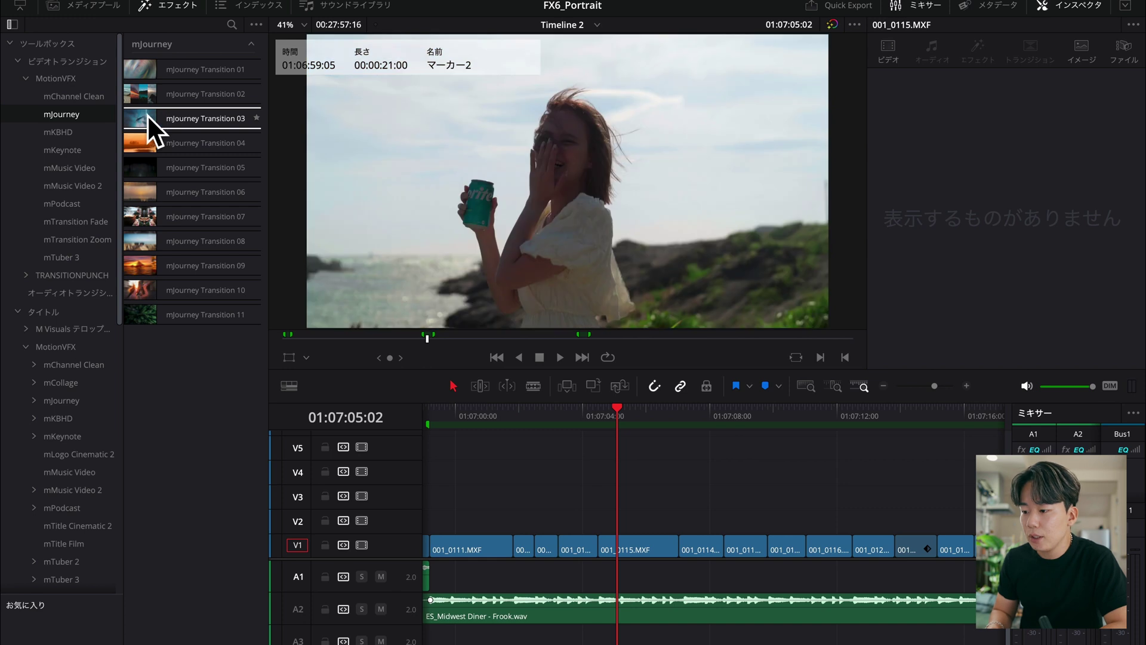
{"action": "left_click_drag", "start_coordinate": [167, 120], "coordinate": [633, 441]}
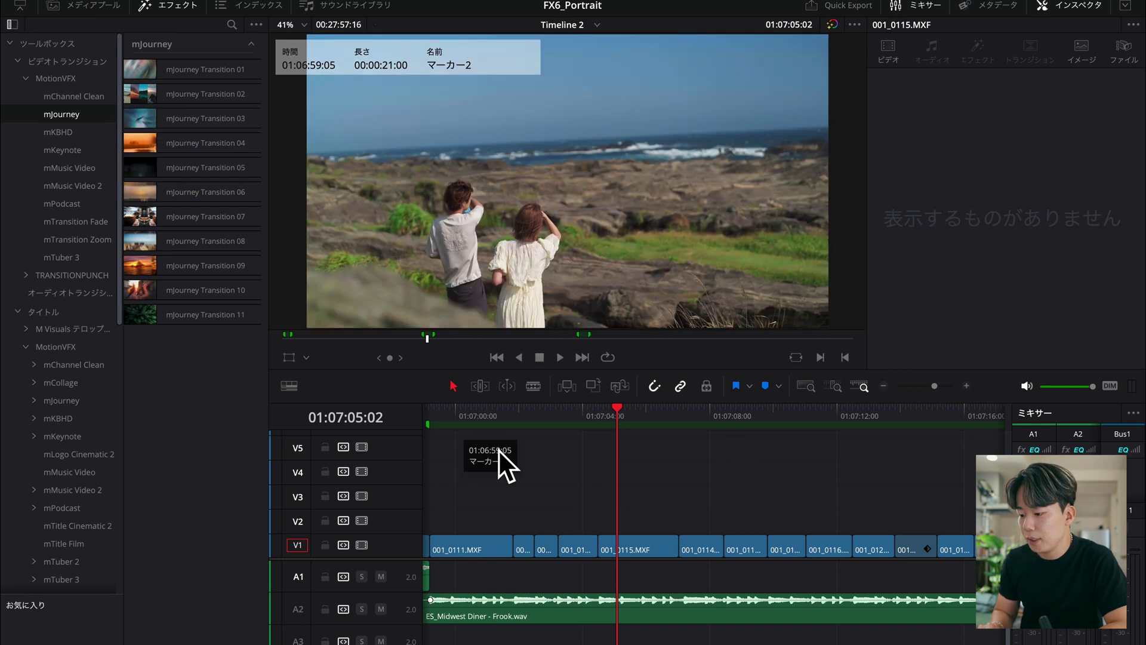
{"action": "left_click", "coordinate": [621, 416]}
{"action": "key", "text": "space"}
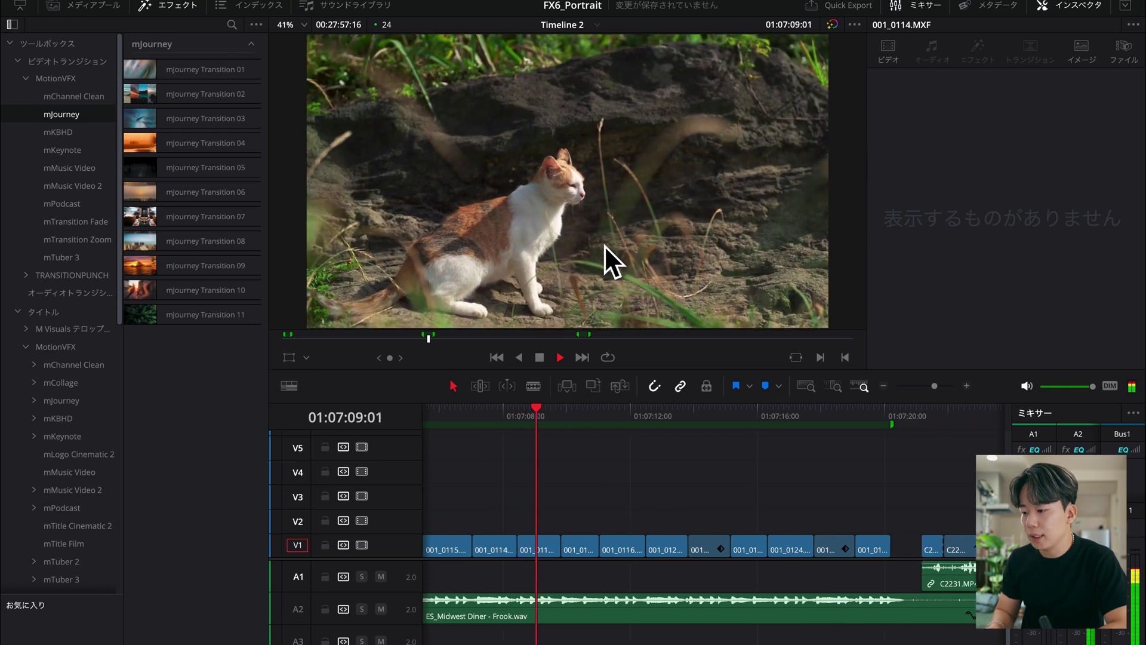
{"action": "key", "text": "space"}
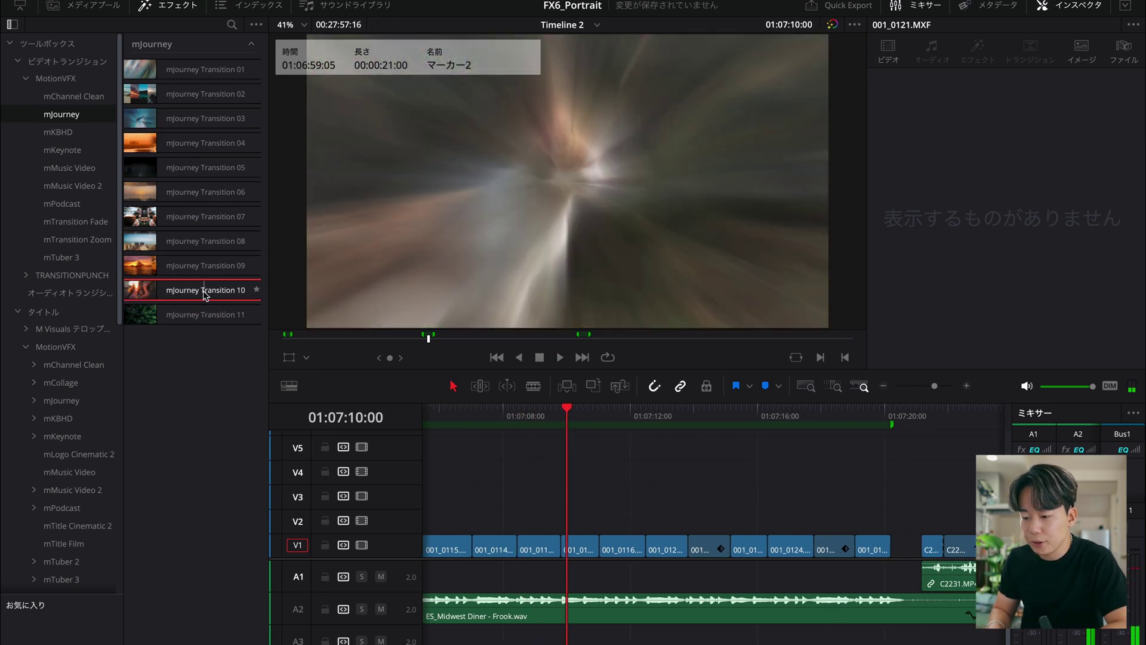
- Place the 1.0-second mJourney Transition 10 on the 001_0114 cut and preview it
{"action": "left_click_drag", "start_coordinate": [204, 290], "coordinate": [517, 539]}
{"action": "left_click", "coordinate": [505, 408]}
{"action": "key", "text": "space"}
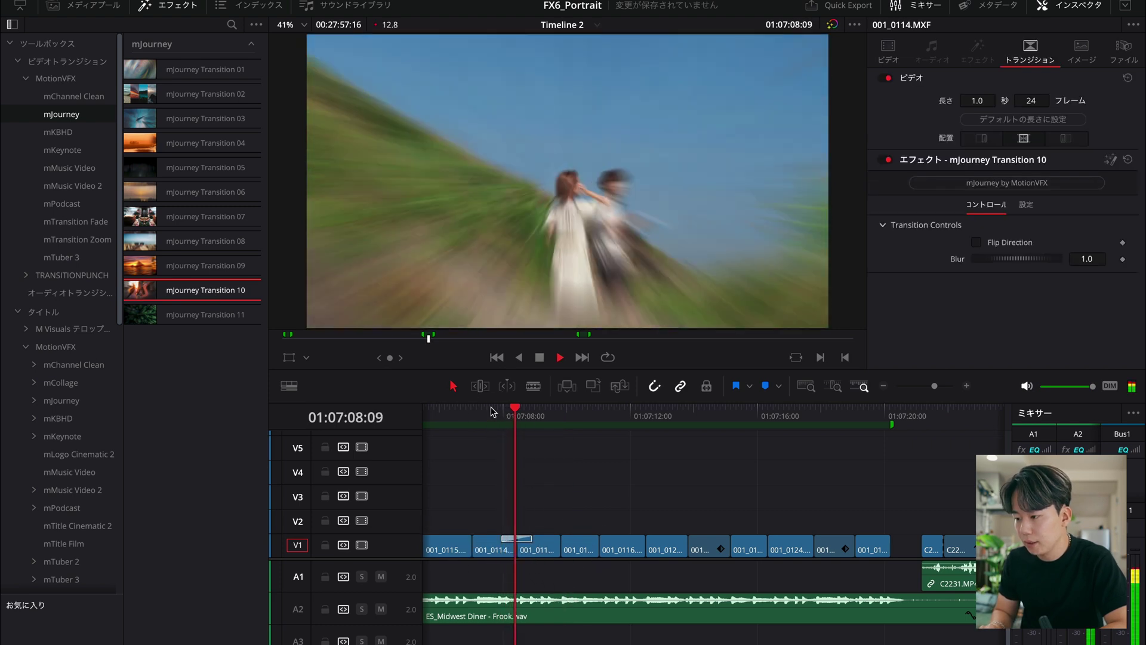
{"action": "key", "text": "space"}
{"action": "key", "text": "space"}
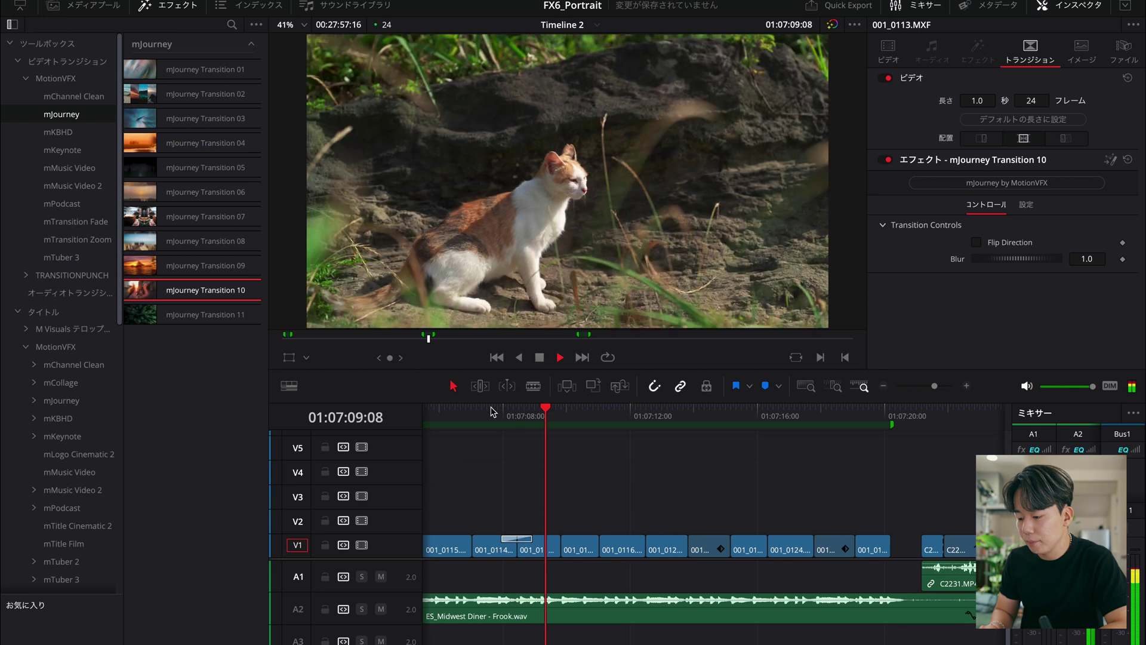
{"action": "left_click", "coordinate": [482, 408]}
{"action": "key", "text": "space"}
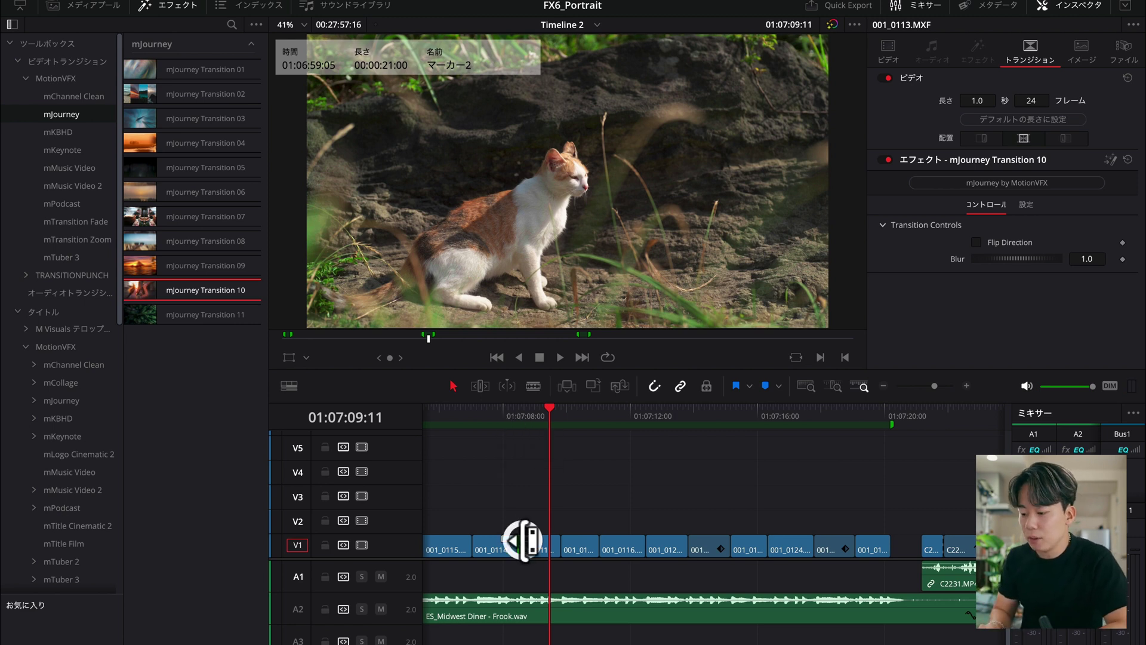
{"action": "left_click", "coordinate": [519, 545]}
- Try the mJourney Route 09 title above the clips, preview it, then delete it
{"action": "left_click", "coordinate": [29, 307]}
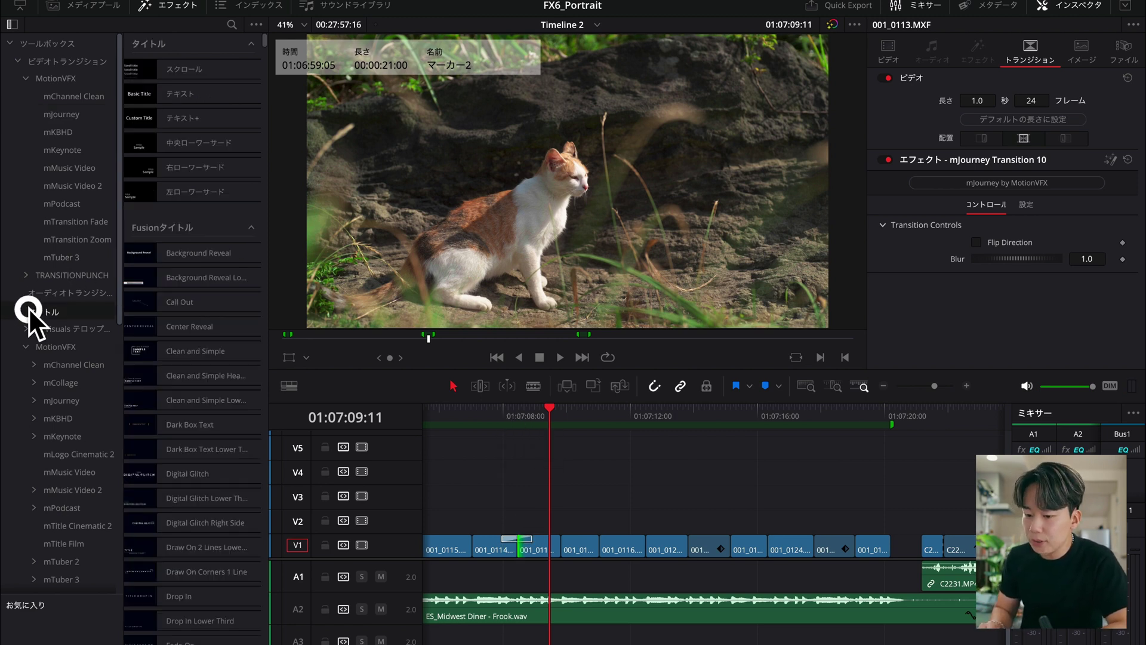
{"action": "scroll", "coordinate": [95, 380], "scroll_direction": "down", "scroll_amount": 5}
{"action": "mouse_move", "coordinate": [197, 358]}
{"action": "left_mouse_down"}
{"action": "mouse_move", "coordinate": [660, 489]}
{"action": "mouse_move", "coordinate": [660, 507]}
{"action": "left_mouse_up"}
{"action": "key", "text": "slash"}
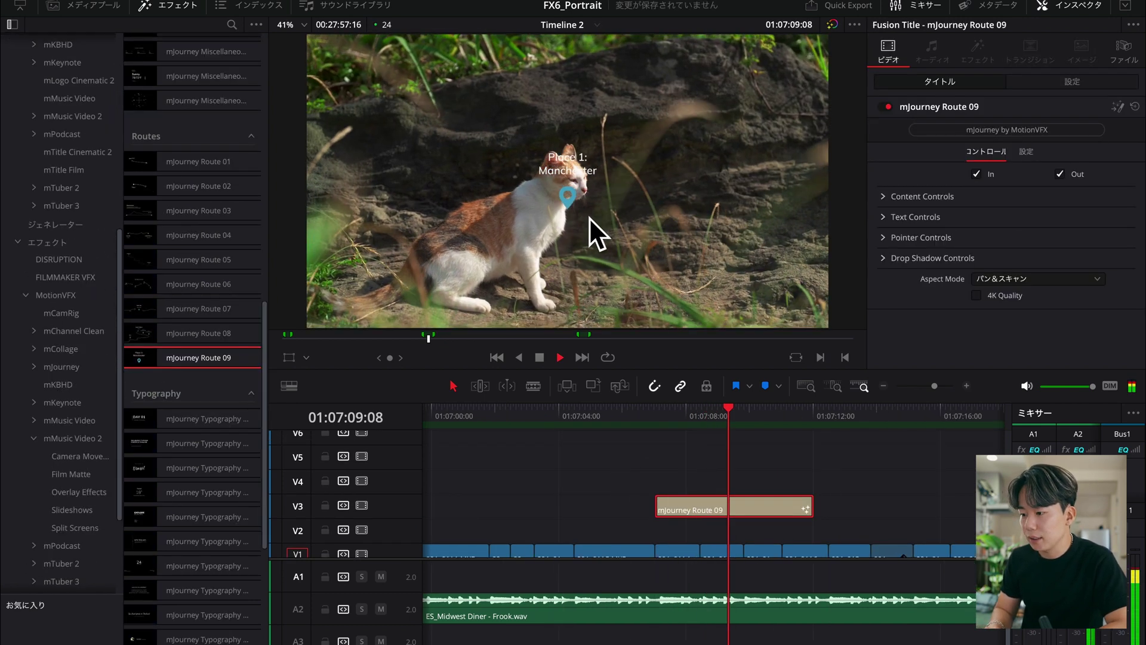
{"action": "key", "text": "space"}
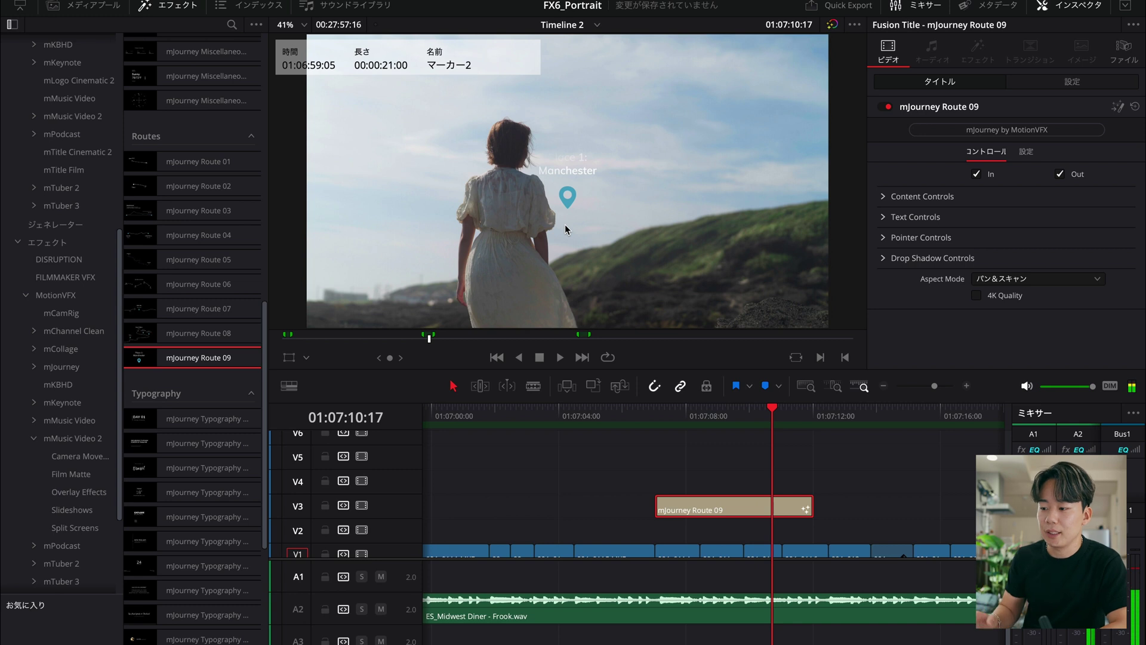
{"action": "key", "text": "space"}
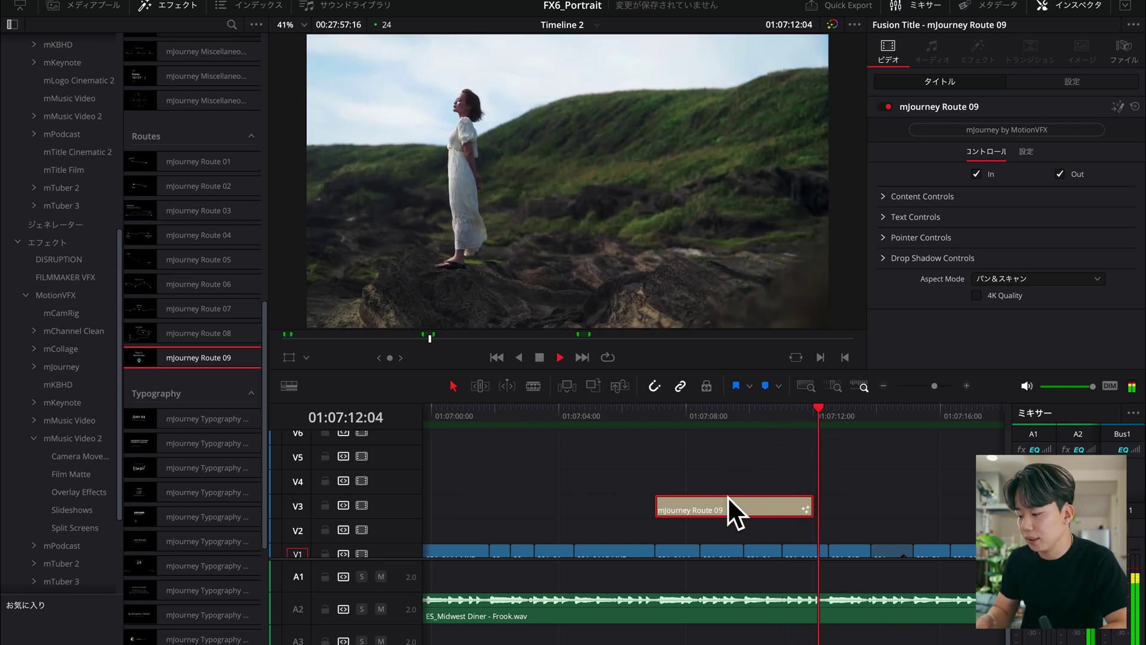
{"action": "key", "text": "space"}
{"action": "key", "text": "Delete"}
- Place mJourney Route 08 on V2, save the project, and stretch the title far right
{"action": "mouse_move", "coordinate": [153, 334]}
{"action": "left_mouse_down"}
{"action": "mouse_move", "coordinate": [594, 513]}
{"action": "mouse_move", "coordinate": [598, 531]}
{"action": "left_mouse_up"}
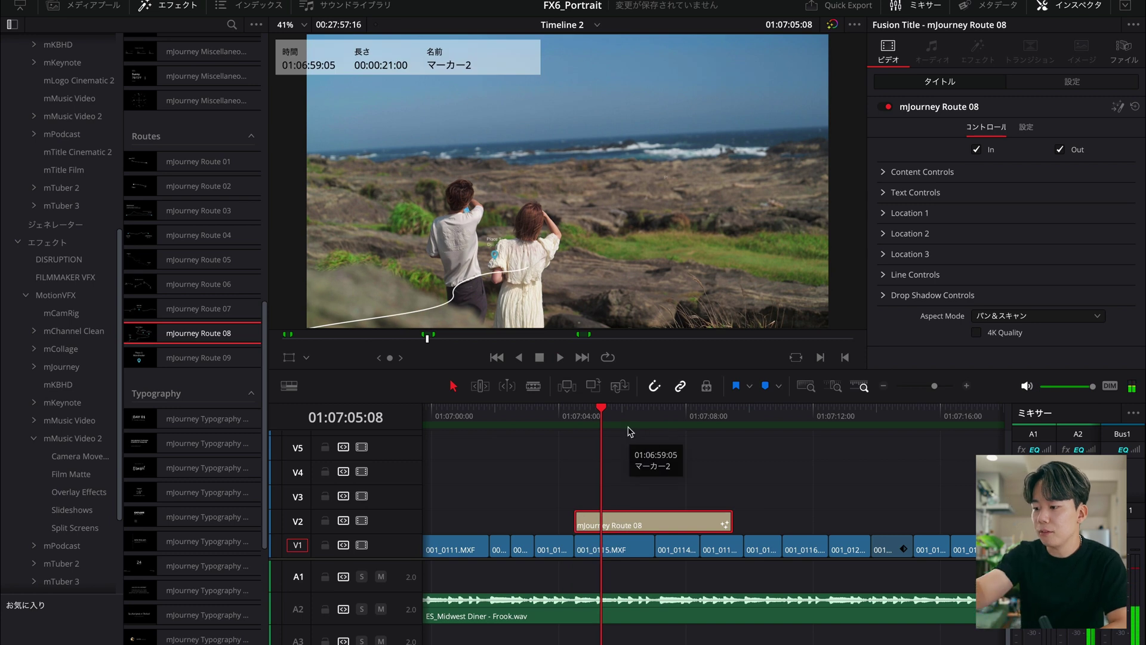
{"action": "key", "text": "ctrl+s"}
{"action": "key", "text": "space"}
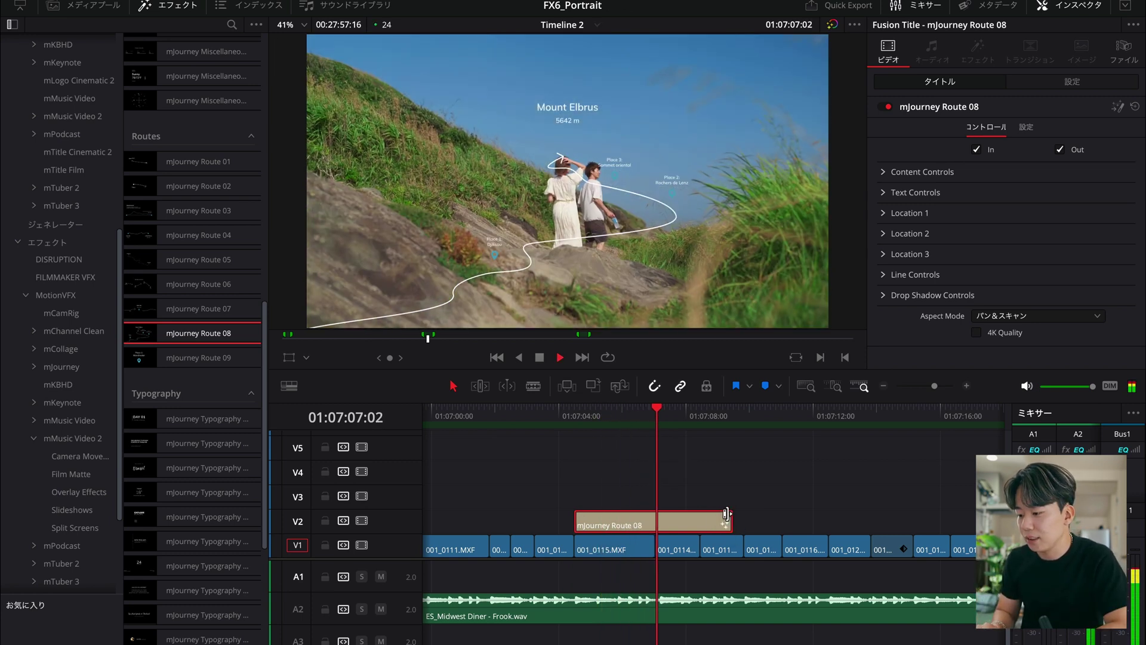
{"action": "left_click_drag", "start_coordinate": [726, 515], "coordinate": [740, 517]}
{"action": "left_click", "coordinate": [705, 516]}
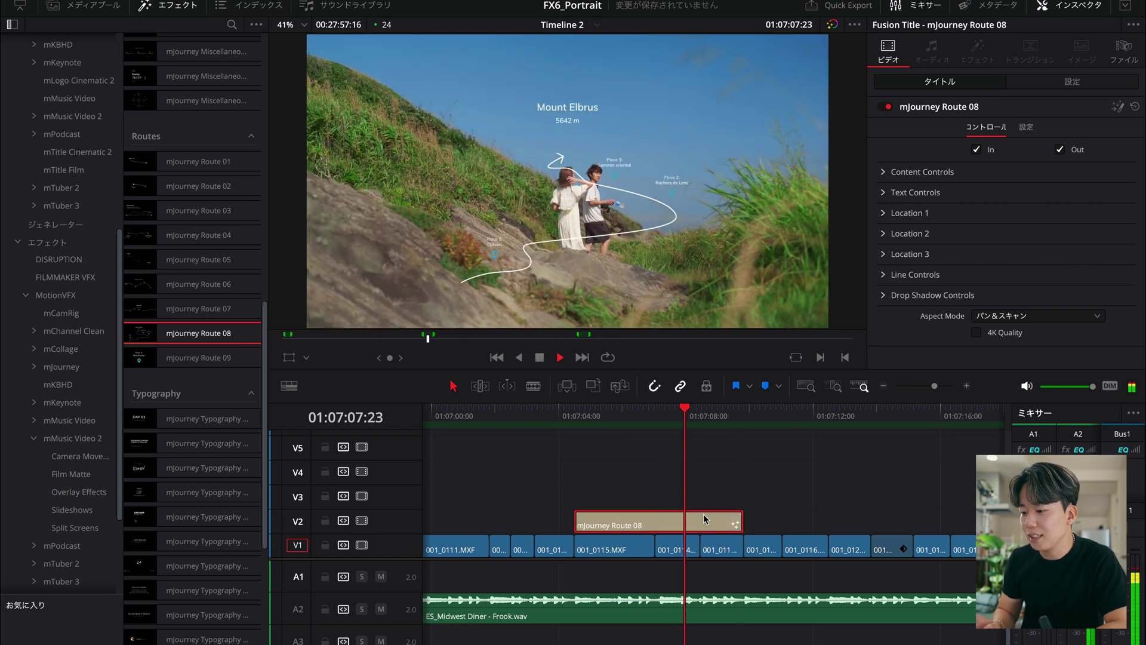
{"action": "key", "text": "space"}
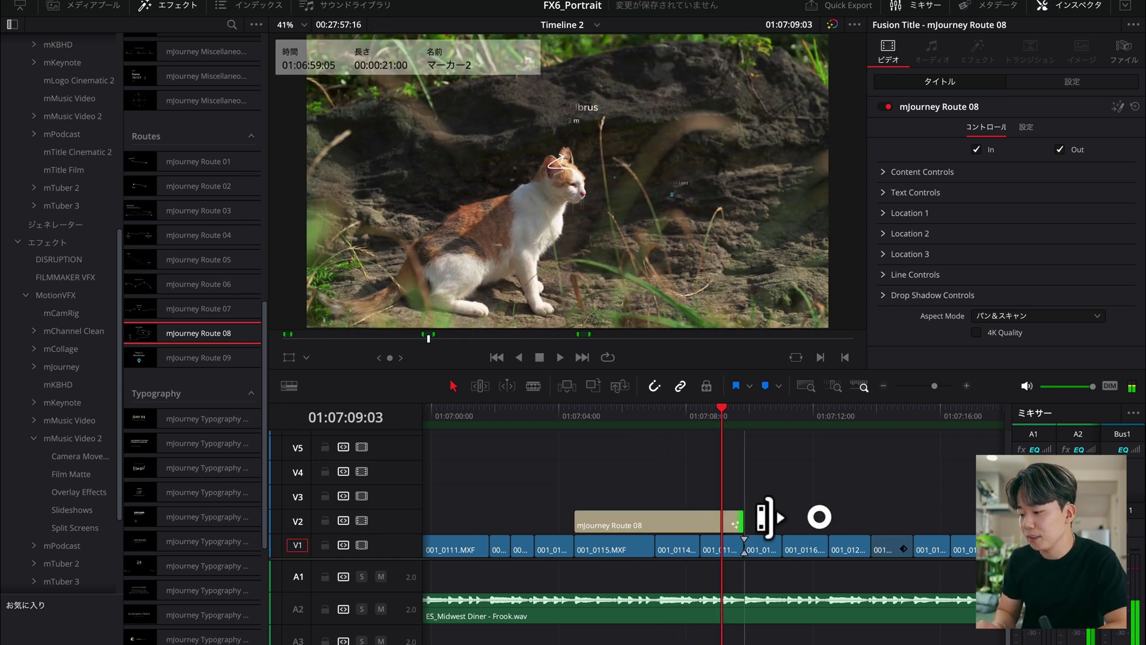
{"action": "left_click_drag", "start_coordinate": [733, 518], "coordinate": [861, 517]}
{"action": "key", "text": "space"}
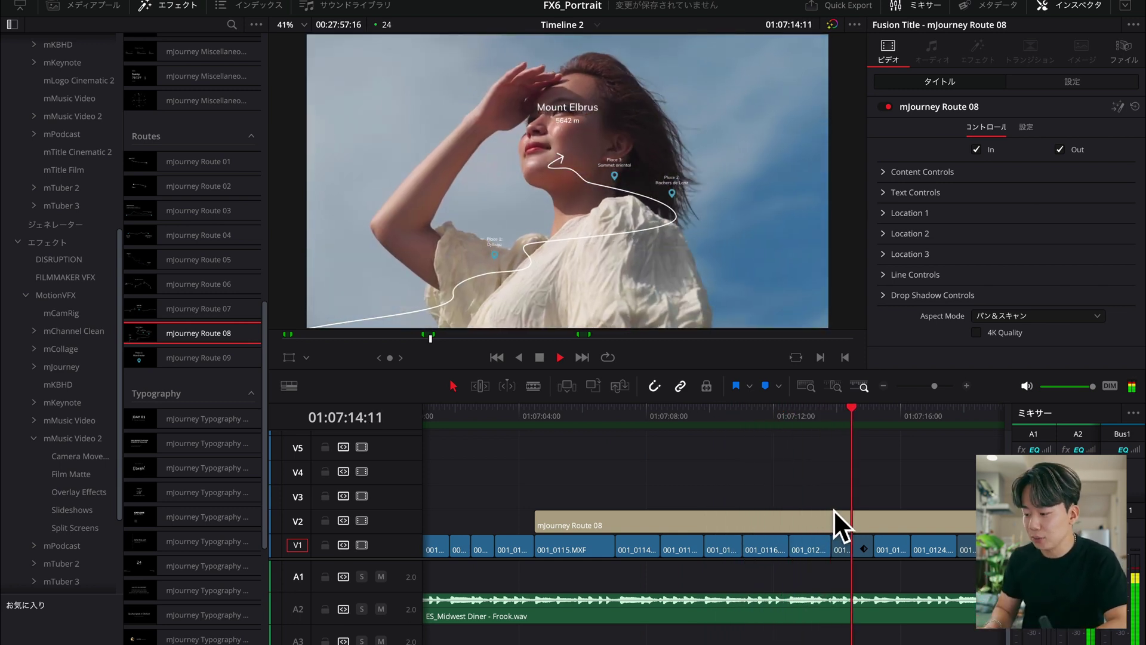
{"action": "left_click", "coordinate": [832, 511]}
- Replace the Route 08 title with mJourney Route 05 on V2 and play it back
{"action": "key", "text": "Delete"}
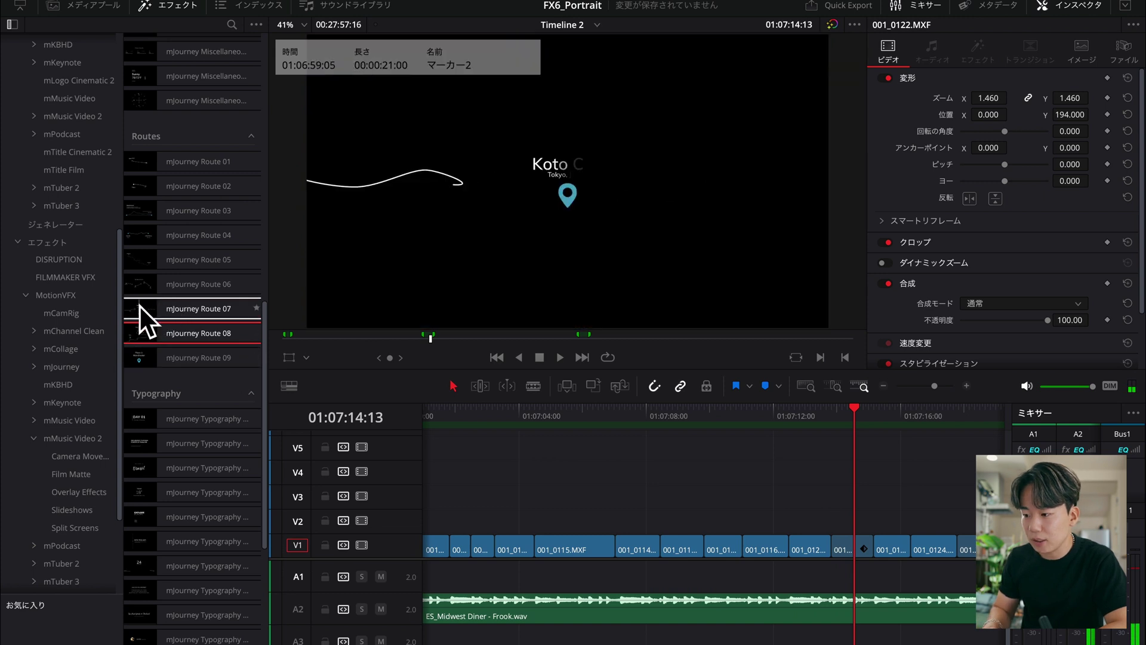
{"action": "left_click_drag", "start_coordinate": [143, 263], "coordinate": [548, 513]}
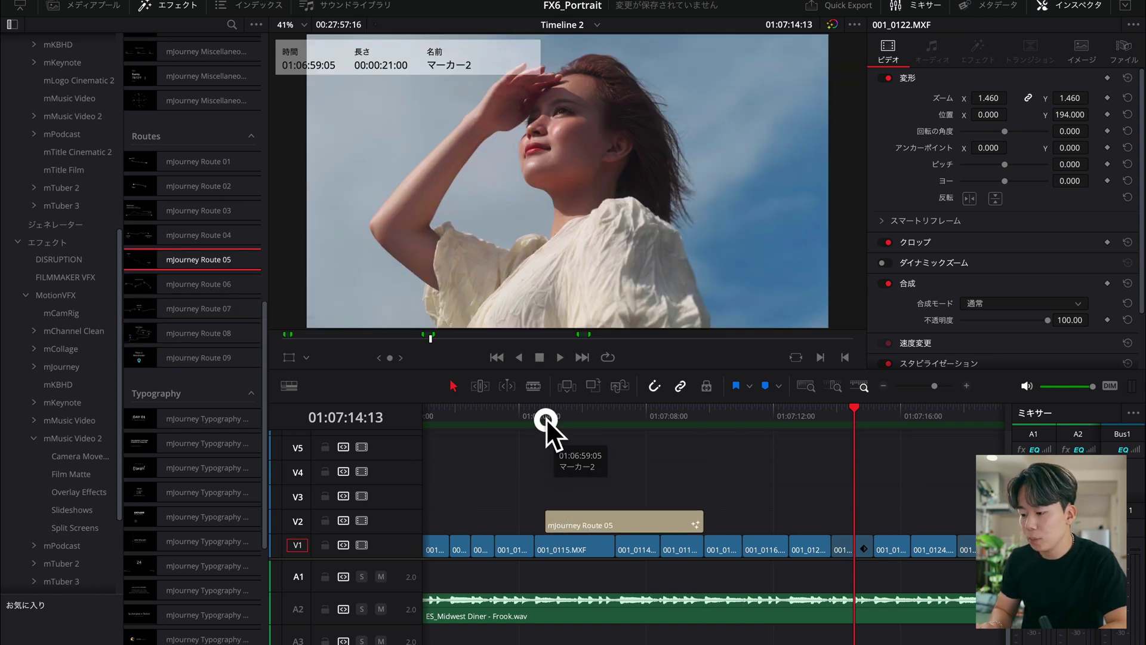
{"action": "left_click", "coordinate": [546, 414]}
{"action": "key", "text": "space"}
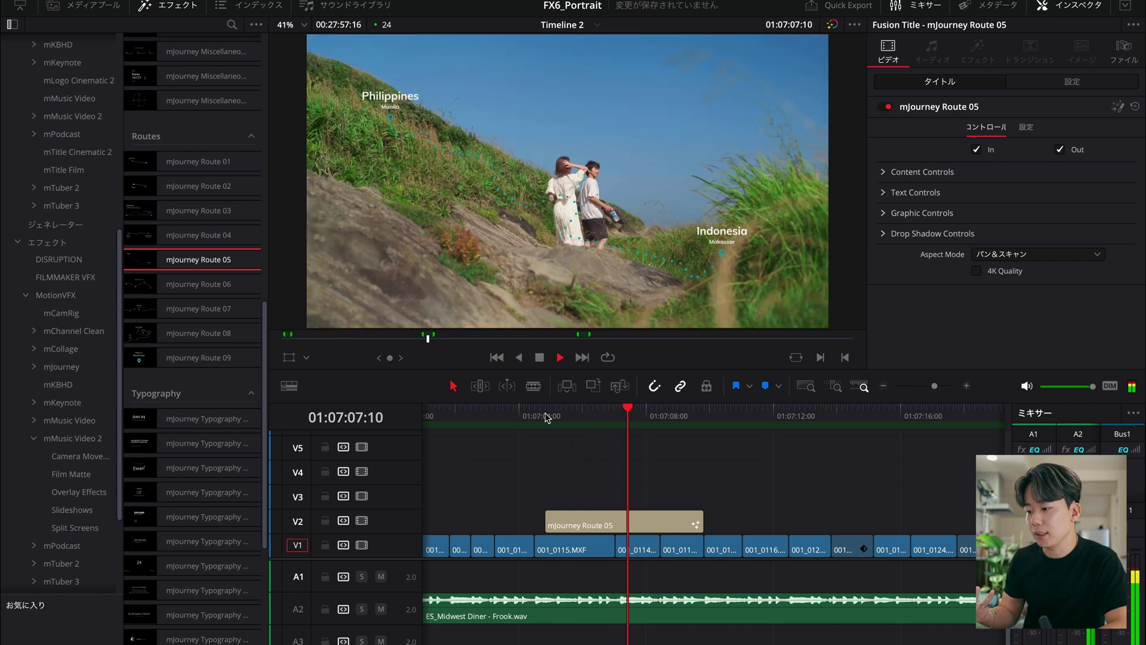
{"action": "key", "text": "space"}
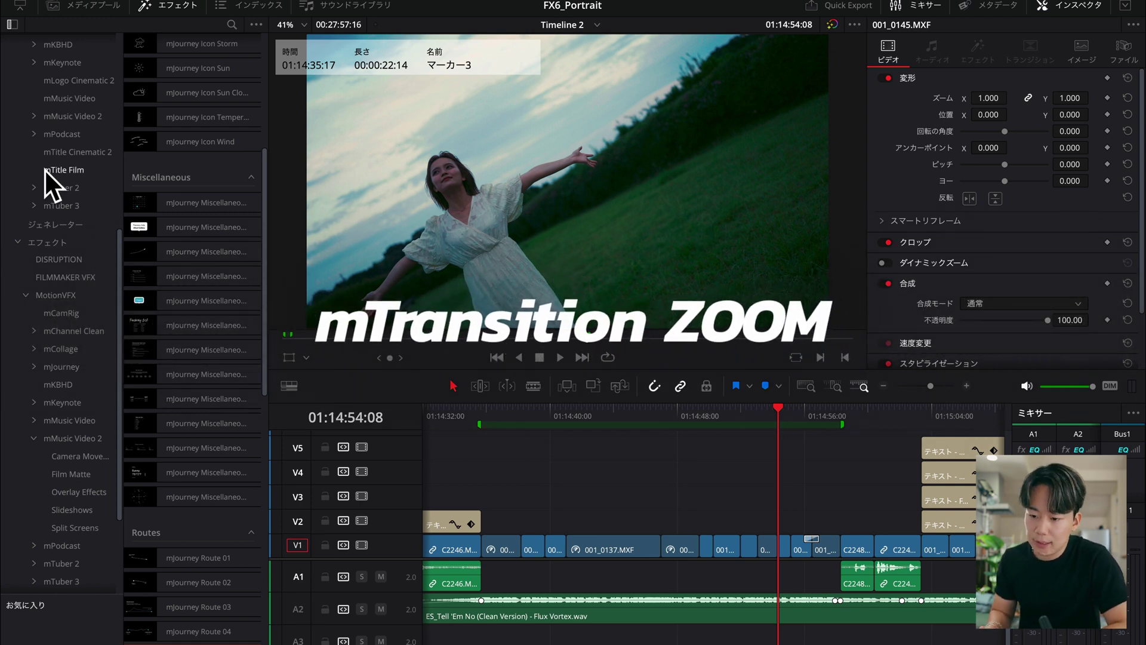
- Browse the mTransition Zoom transitions and preview the V1 cut from 01:14:56:00
{"action": "scroll", "coordinate": [71, 169], "scroll_direction": "up", "scroll_amount": 10}
{"action": "left_click", "coordinate": [84, 62]}
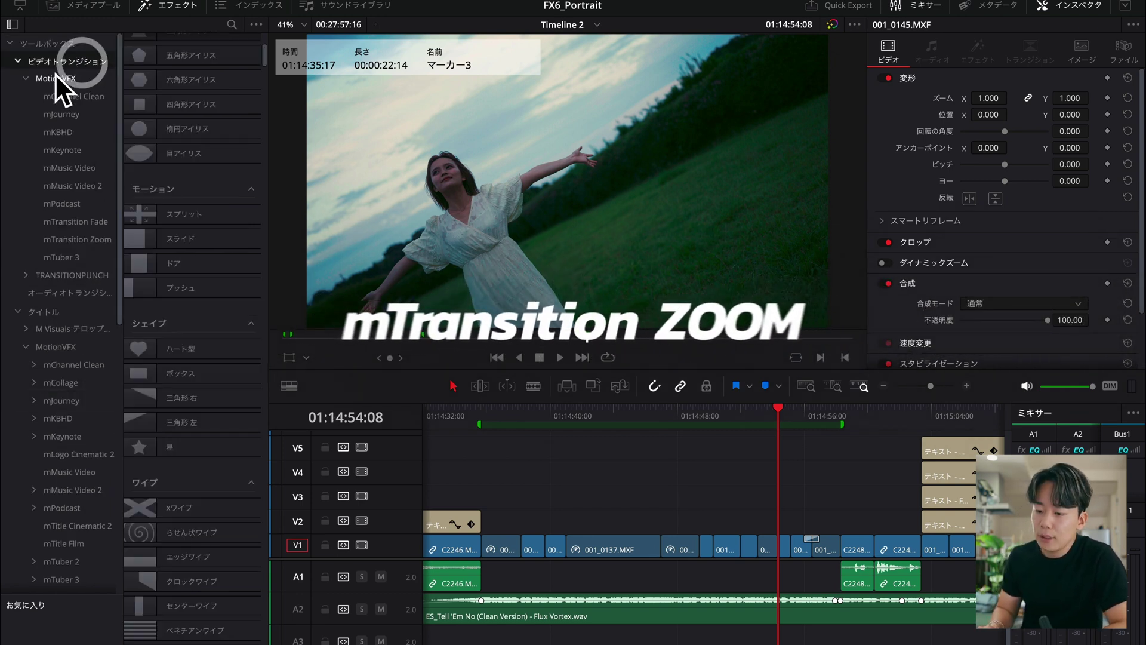
{"action": "left_click", "coordinate": [70, 238]}
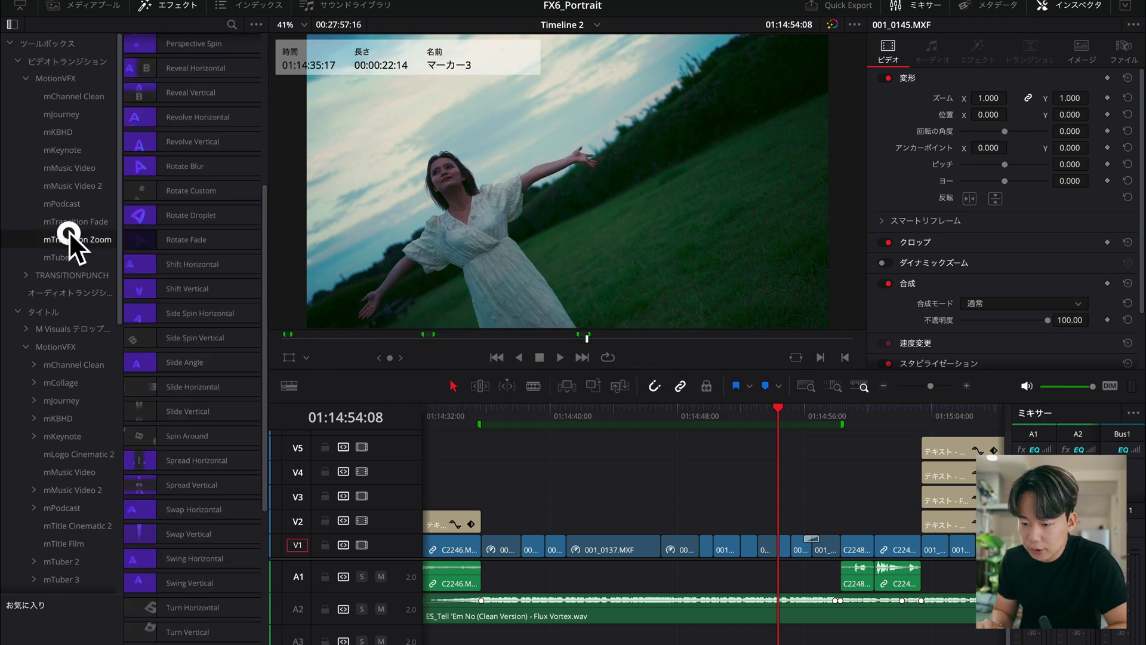
{"action": "scroll", "coordinate": [203, 207], "scroll_direction": "down", "scroll_amount": 2}
{"action": "scroll", "coordinate": [203, 208], "scroll_direction": "down", "scroll_amount": 2}
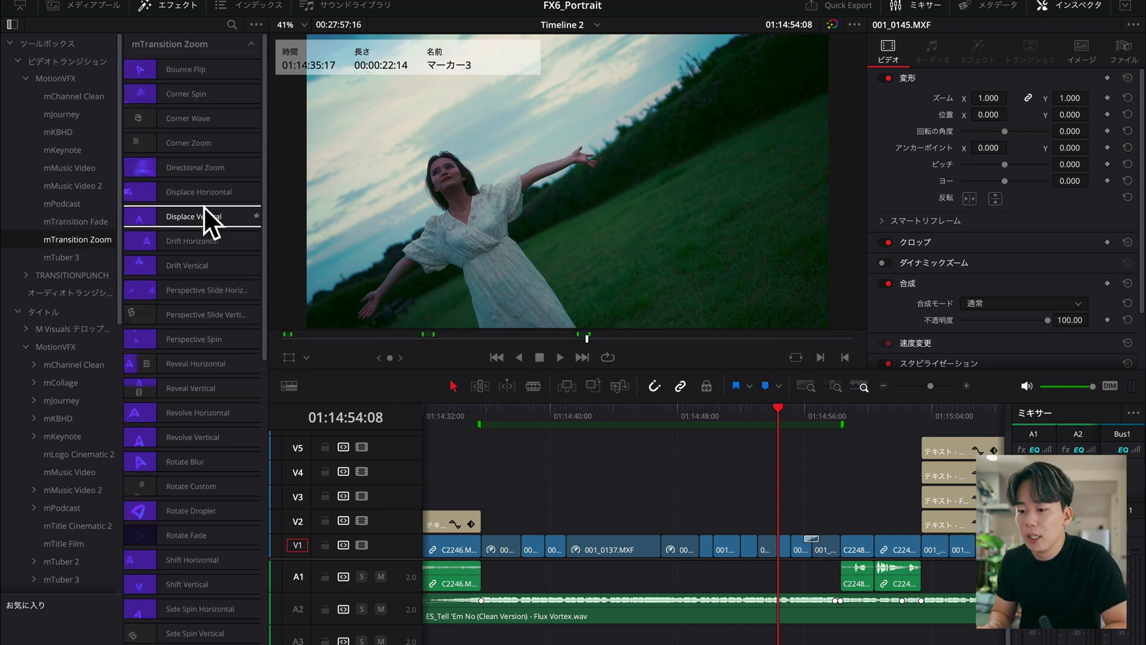
{"action": "scroll", "coordinate": [203, 209], "scroll_direction": "down", "scroll_amount": 2}
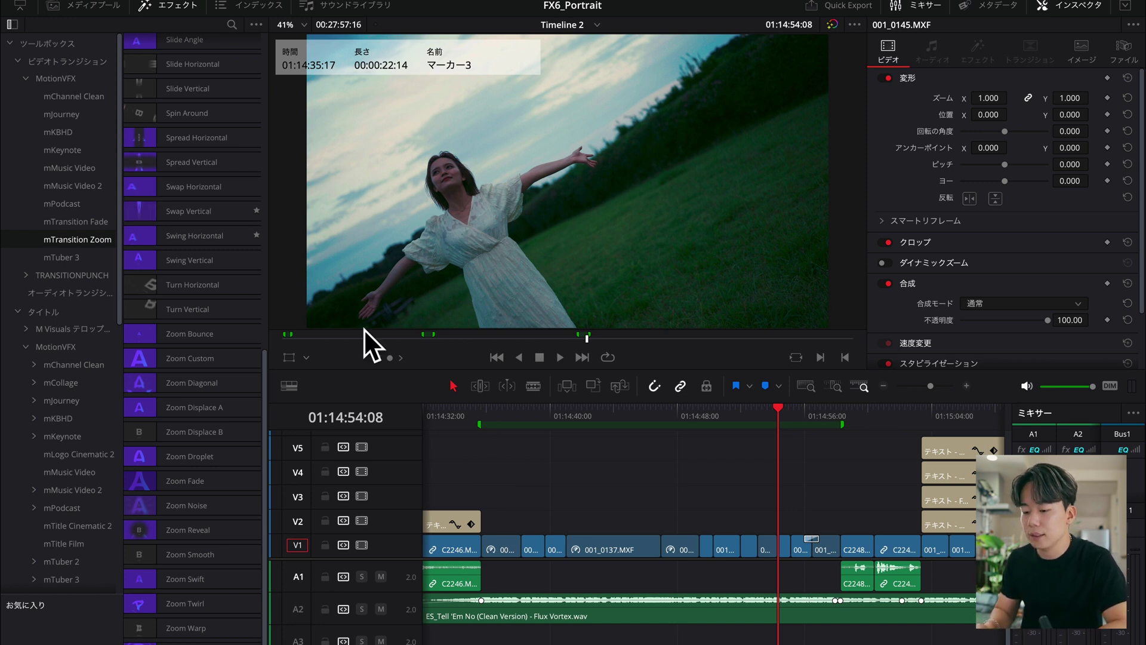
{"action": "scroll", "coordinate": [235, 255], "scroll_direction": "up", "scroll_amount": 10}
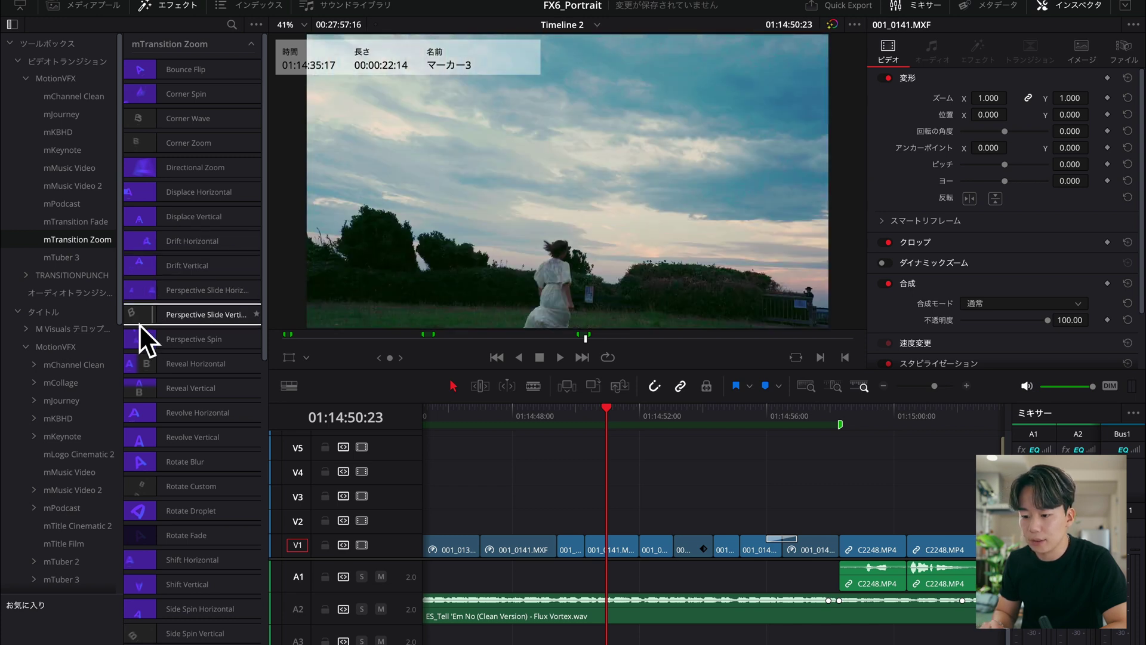
{"action": "left_click", "coordinate": [766, 412]}
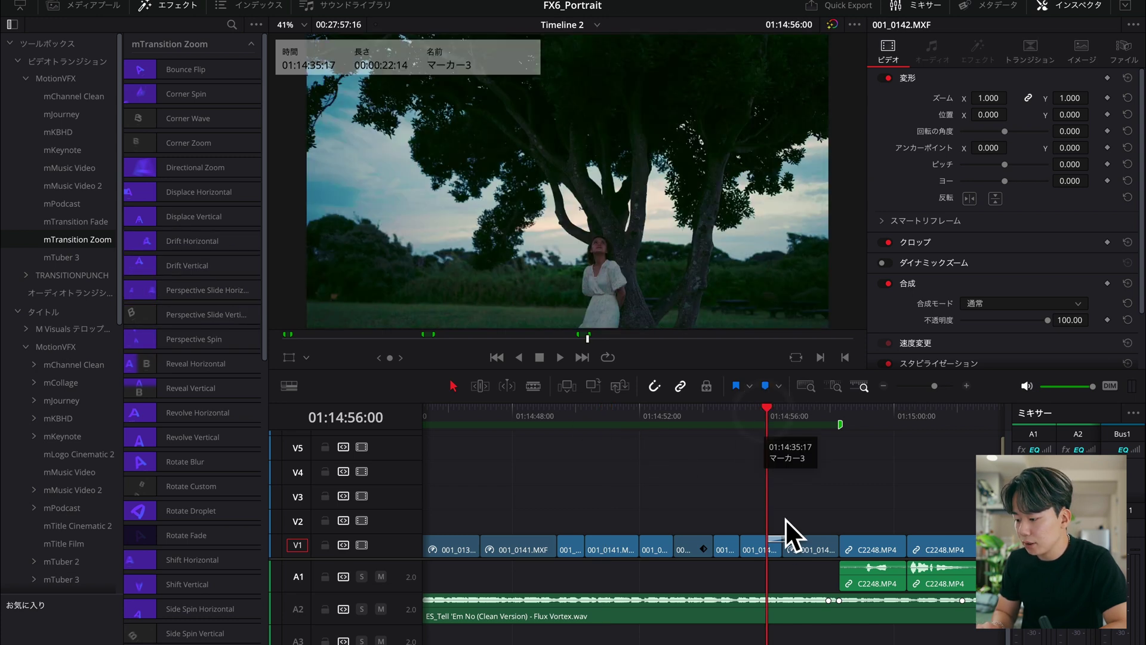
{"action": "key", "text": "space"}
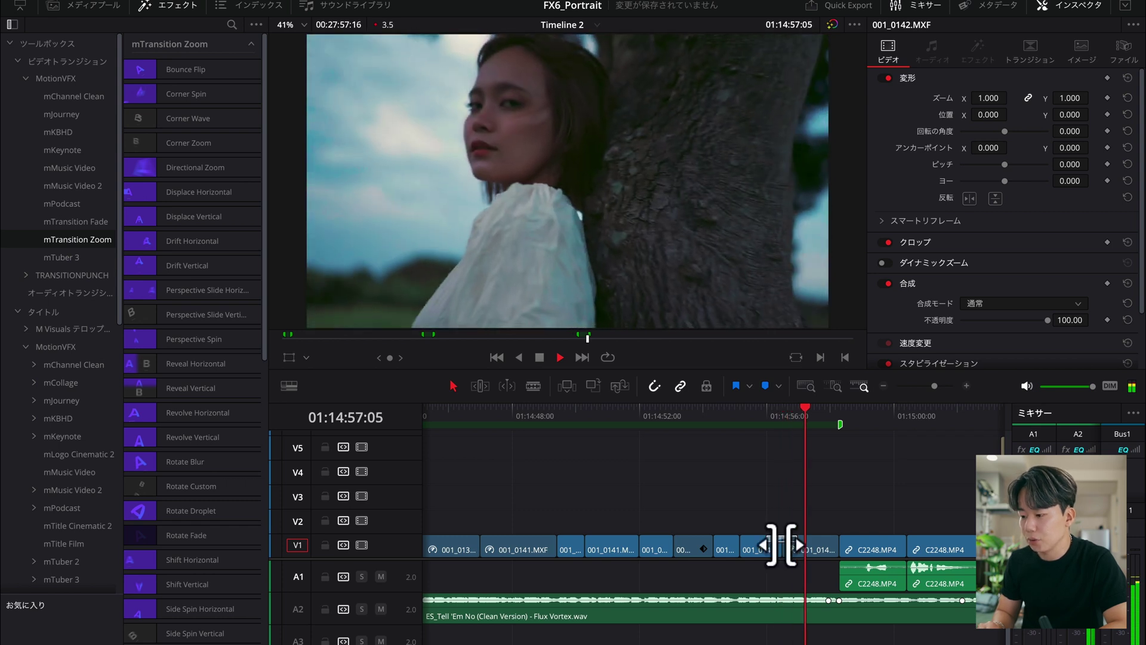
{"action": "key", "text": "space"}
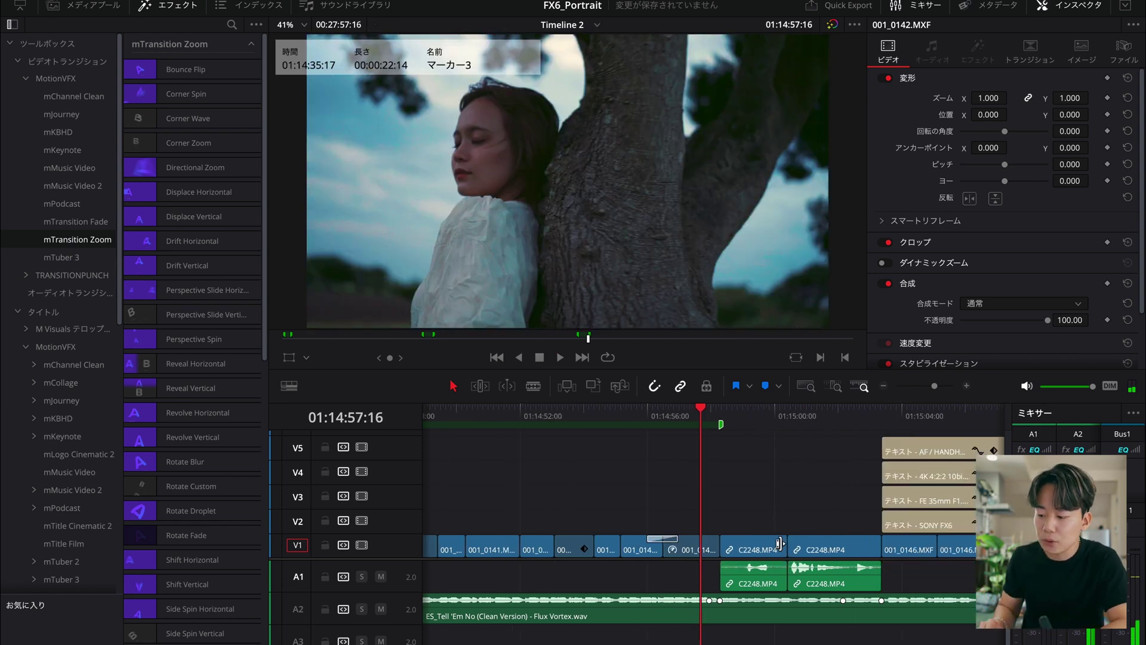
{"action": "key", "text": "space"}
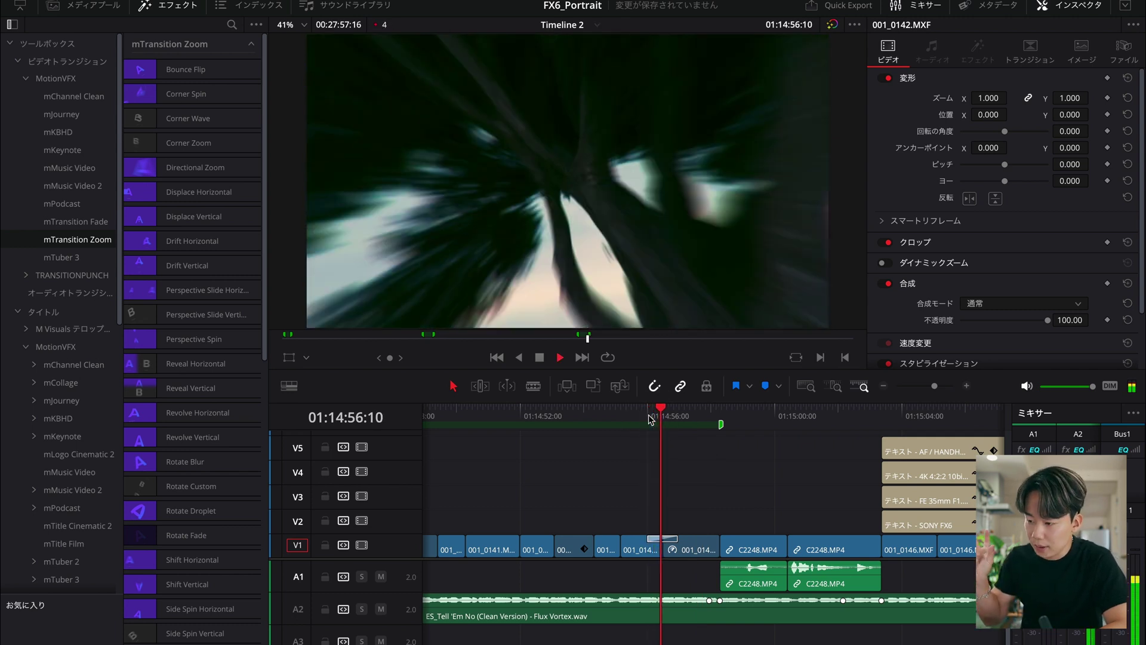
{"action": "key", "text": "space"}
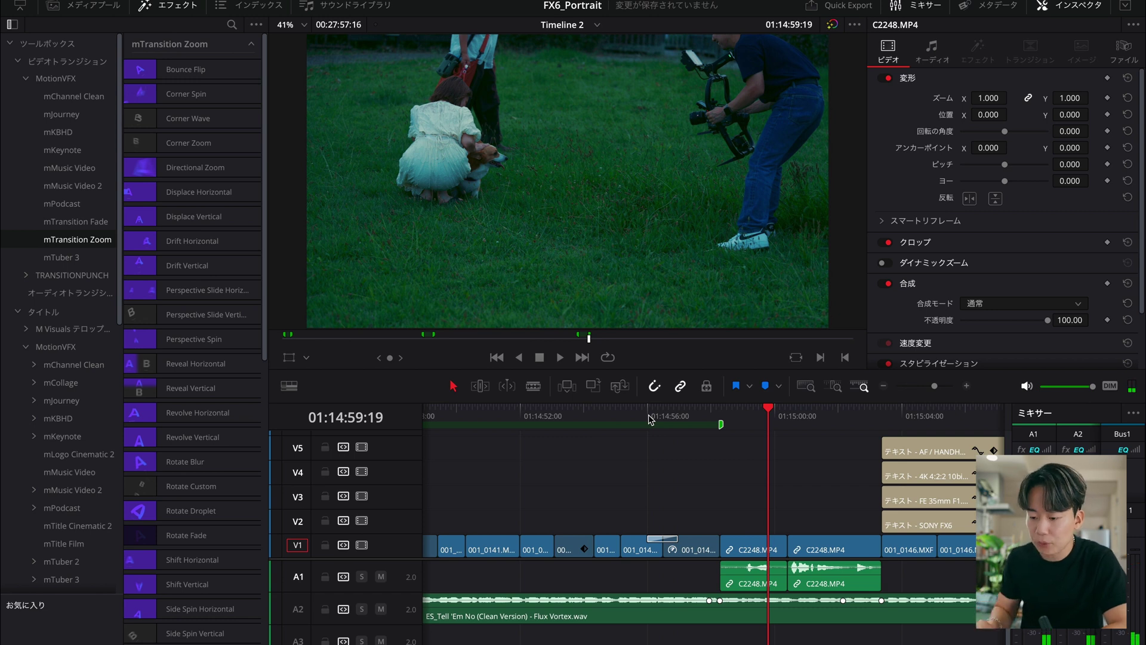
- Add a 0.7-second Zoom Reveal between 001_0145.MXF and 001_0142.MXF, preview it, and save
{"action": "scroll", "coordinate": [567, 469], "scroll_direction": "left", "scroll_amount": 3}
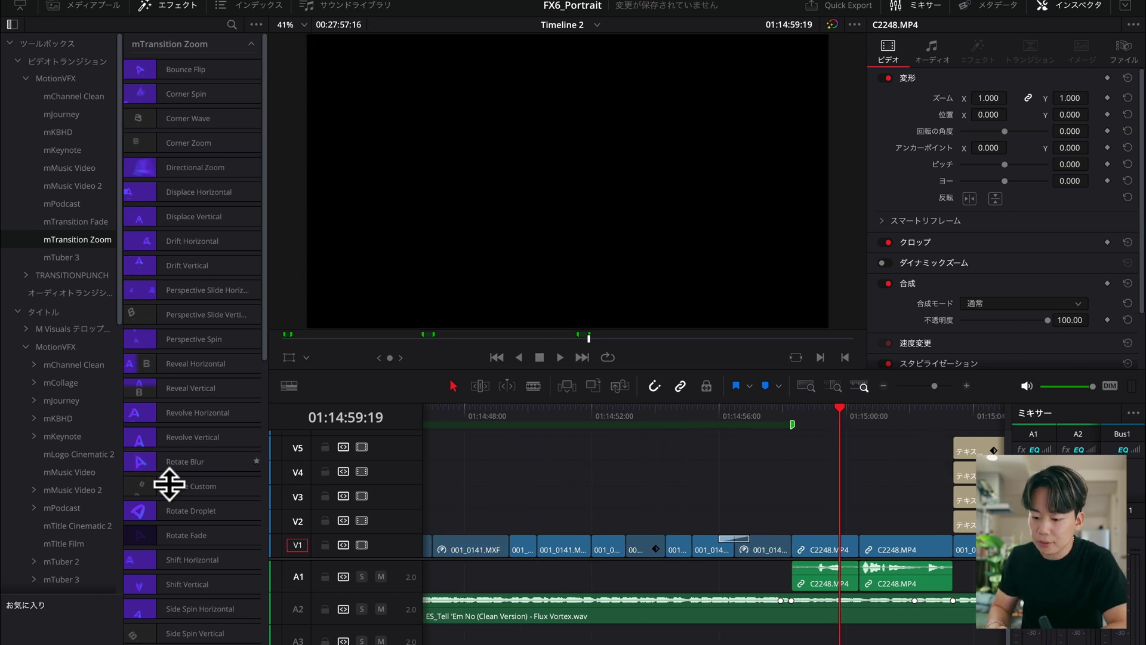
{"action": "scroll", "coordinate": [162, 493], "scroll_direction": "down", "scroll_amount": 10}
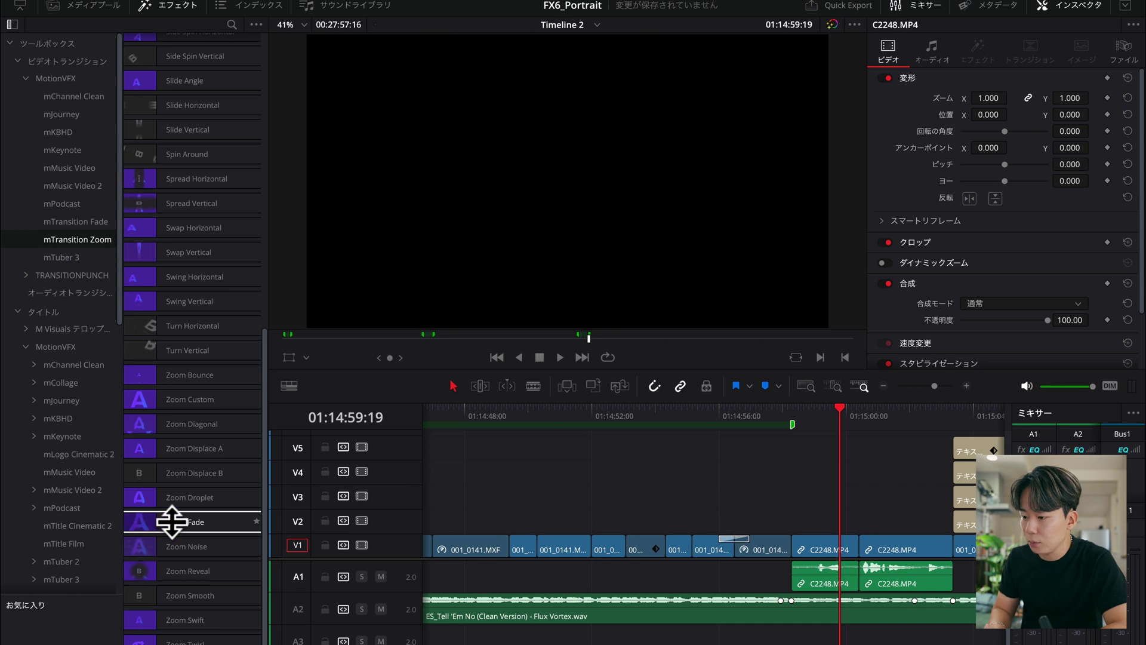
{"action": "scroll", "coordinate": [169, 517], "scroll_direction": "down", "scroll_amount": 2}
{"action": "left_click_drag", "start_coordinate": [153, 529], "coordinate": [656, 536]}
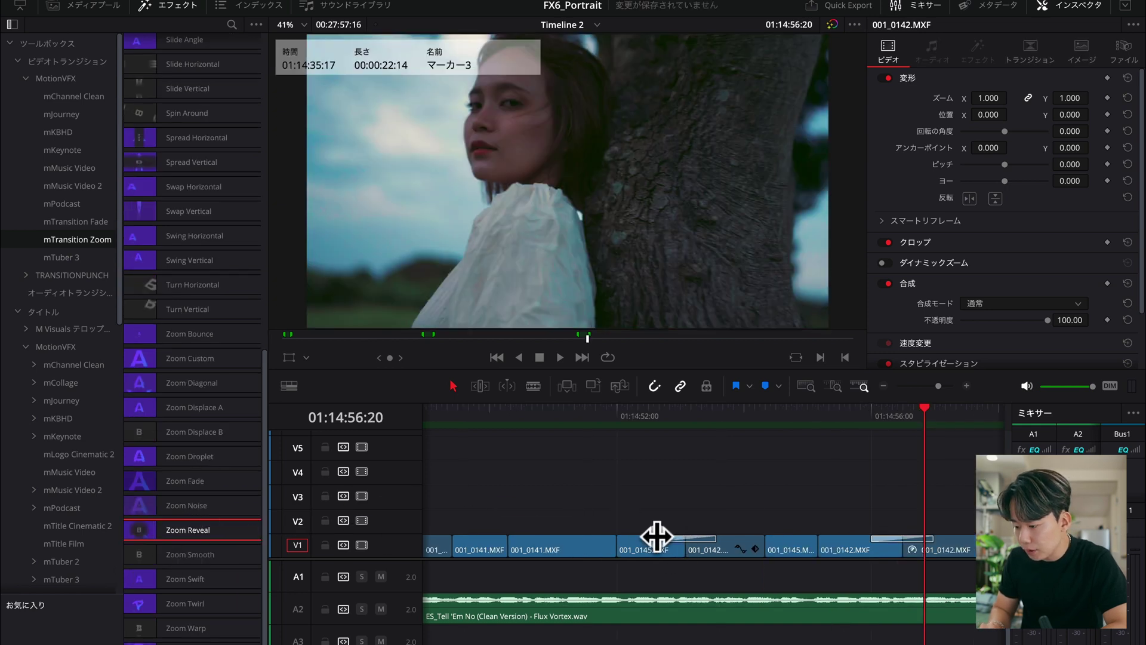
{"action": "left_click", "coordinate": [653, 415]}
{"action": "key", "text": "space"}
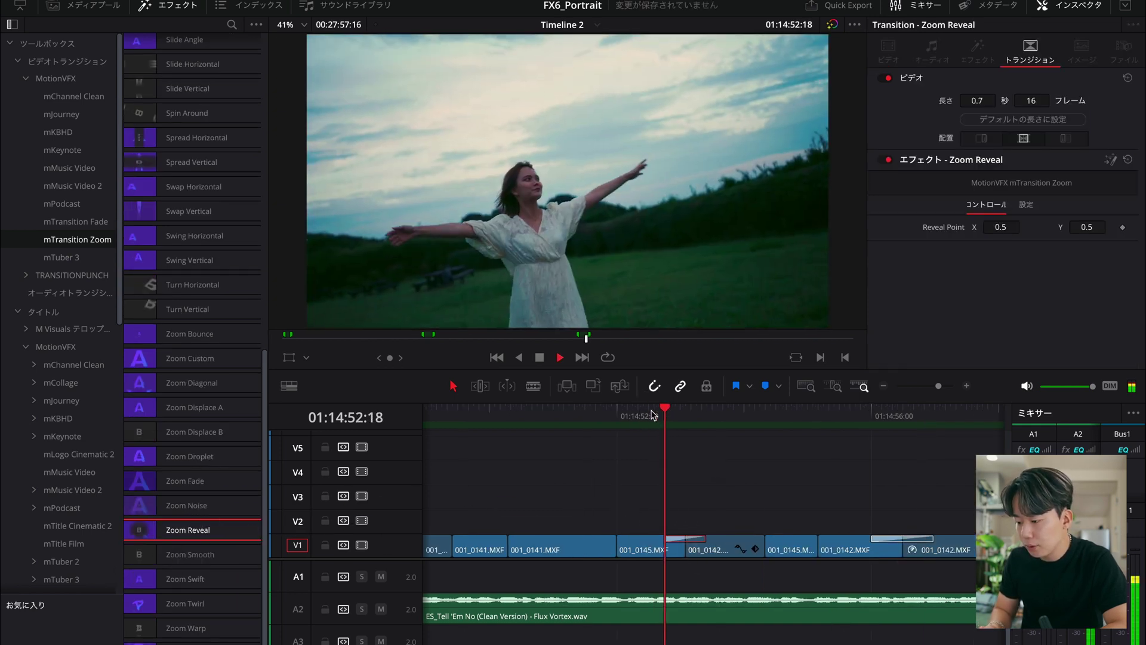
{"action": "left_click", "coordinate": [648, 412]}
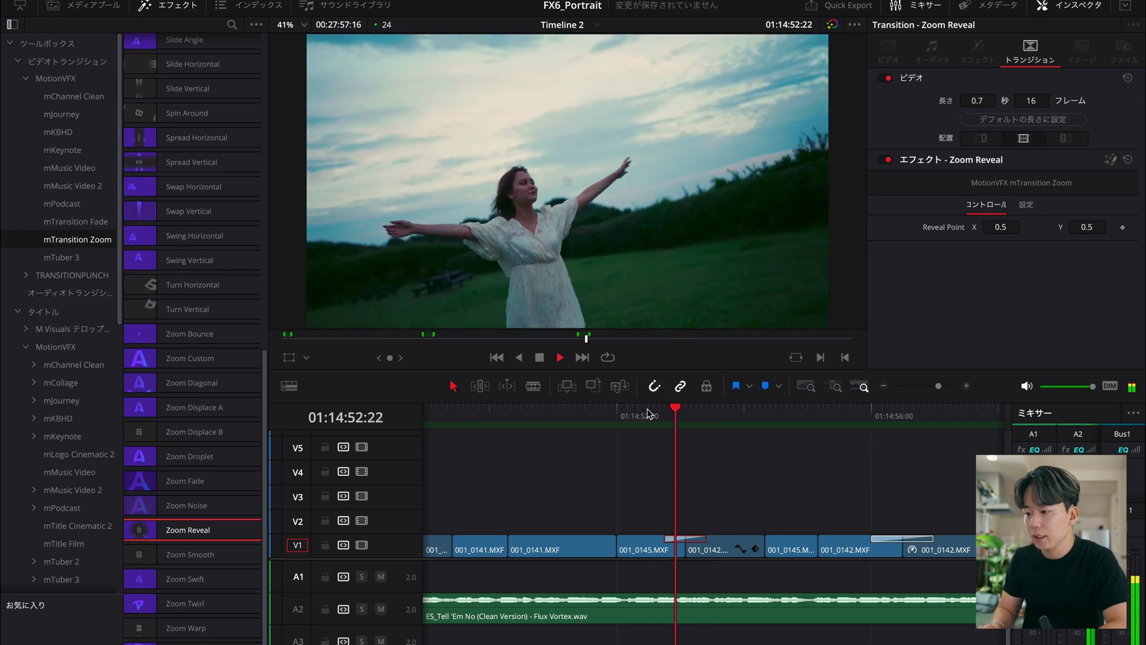
{"action": "key", "text": "space"}
{"action": "left_click", "coordinate": [670, 416]}
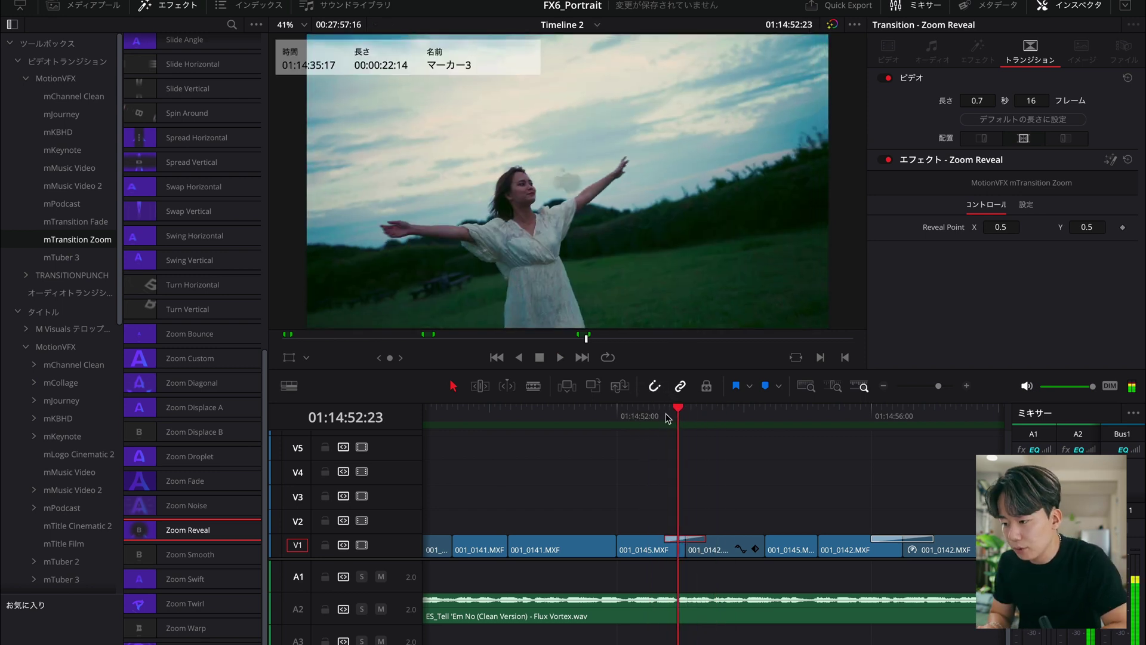
{"action": "key", "text": "Right"}
{"action": "key", "text": "Right"}
{"action": "key", "text": "Right"}
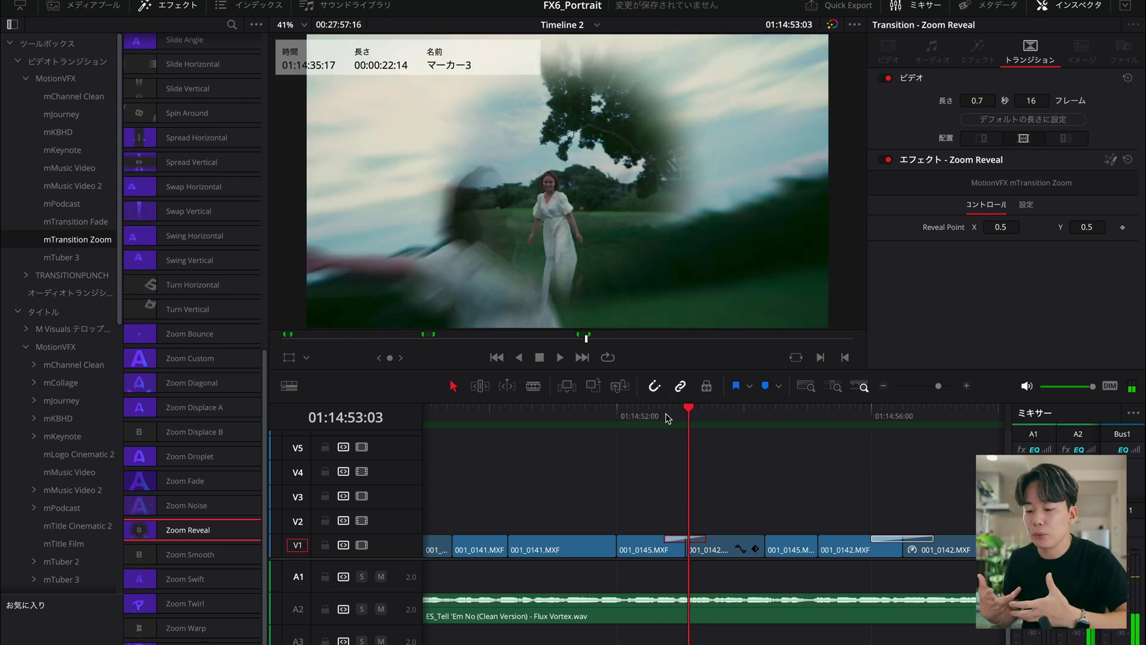
{"action": "key", "text": "ctrl+s"}
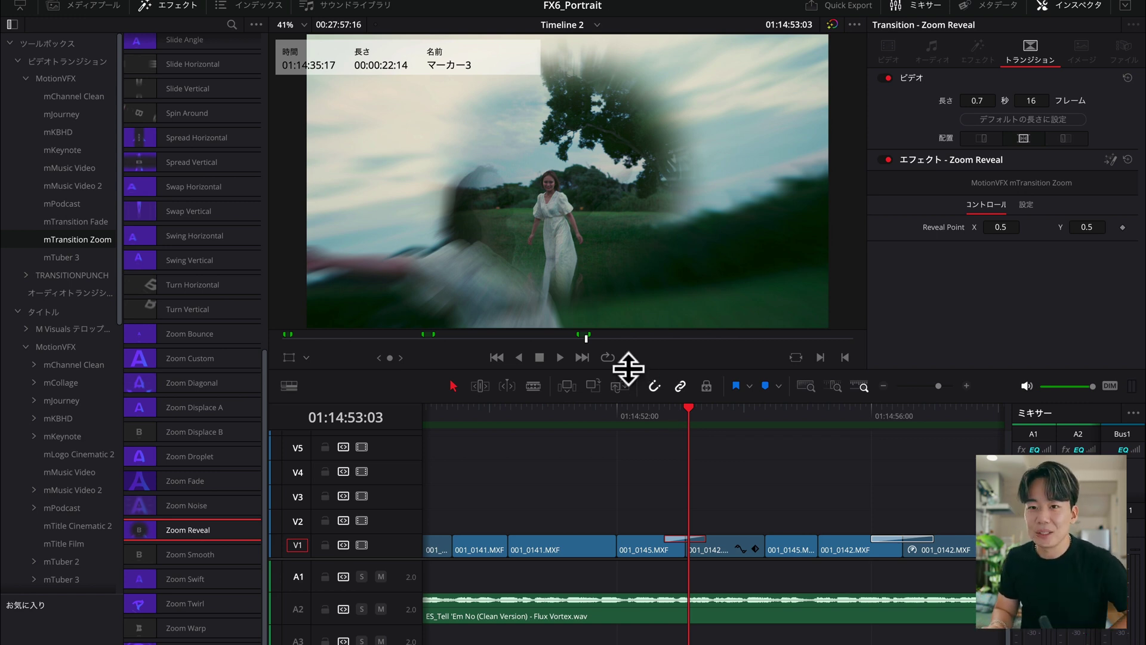
{"action": "left_click_drag", "start_coordinate": [628, 369], "coordinate": [628, 391]}
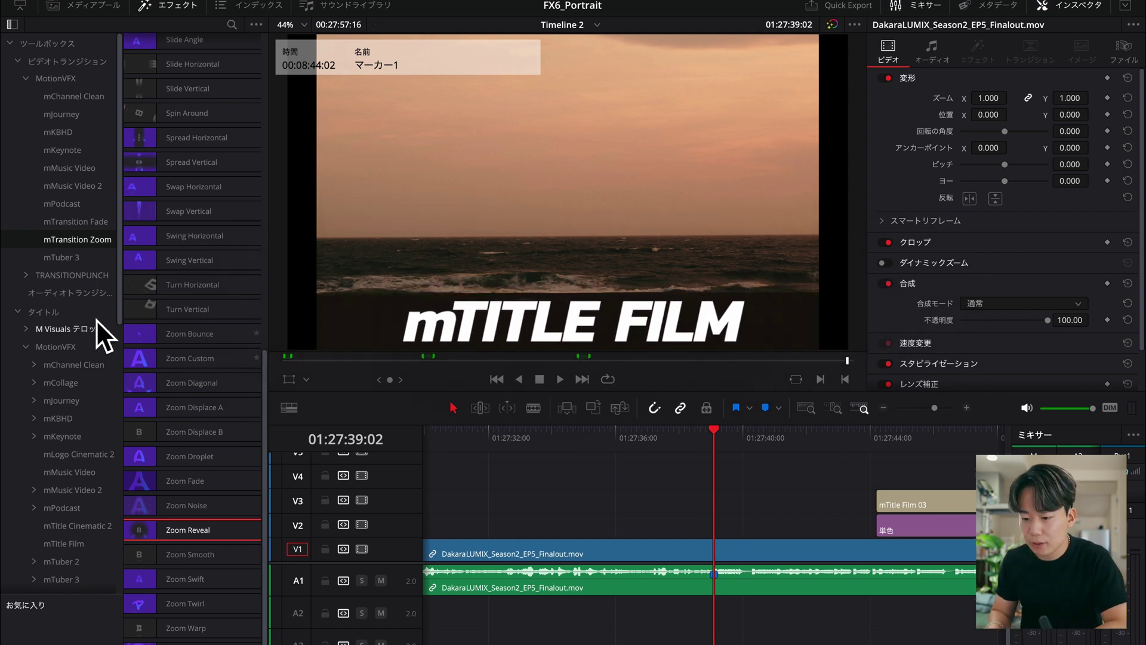
- Browse the mTitle Film title collection and play back the section from before the titles
{"action": "left_click", "coordinate": [63, 309]}
{"action": "scroll", "coordinate": [63, 310], "scroll_direction": "down", "scroll_amount": 3}
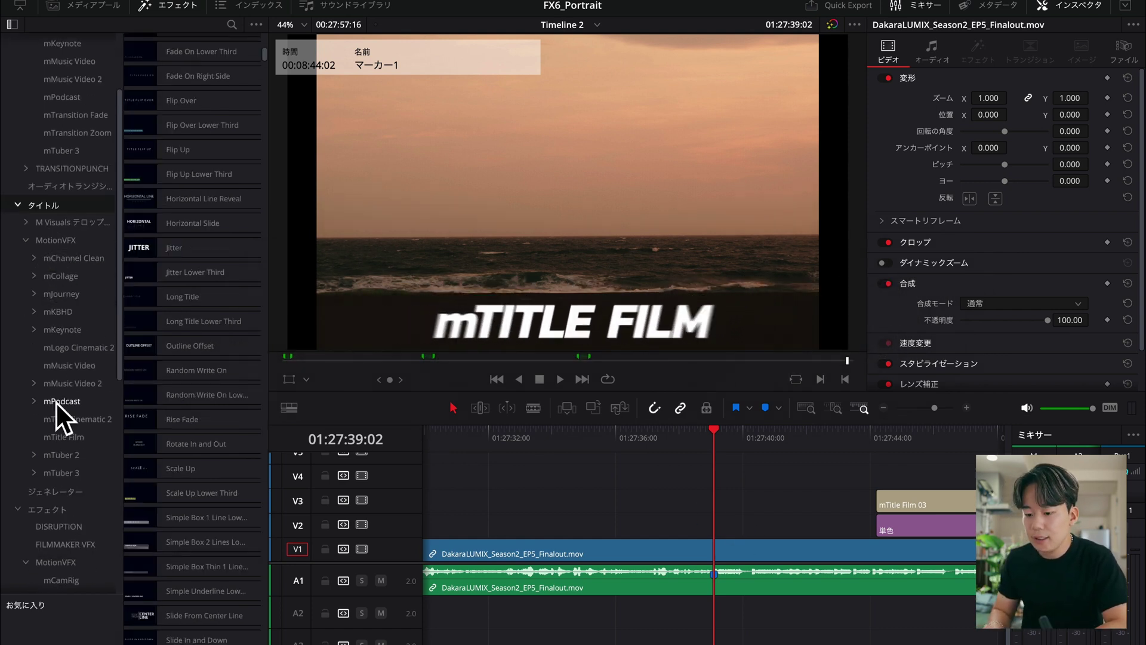
{"action": "left_click", "coordinate": [53, 435]}
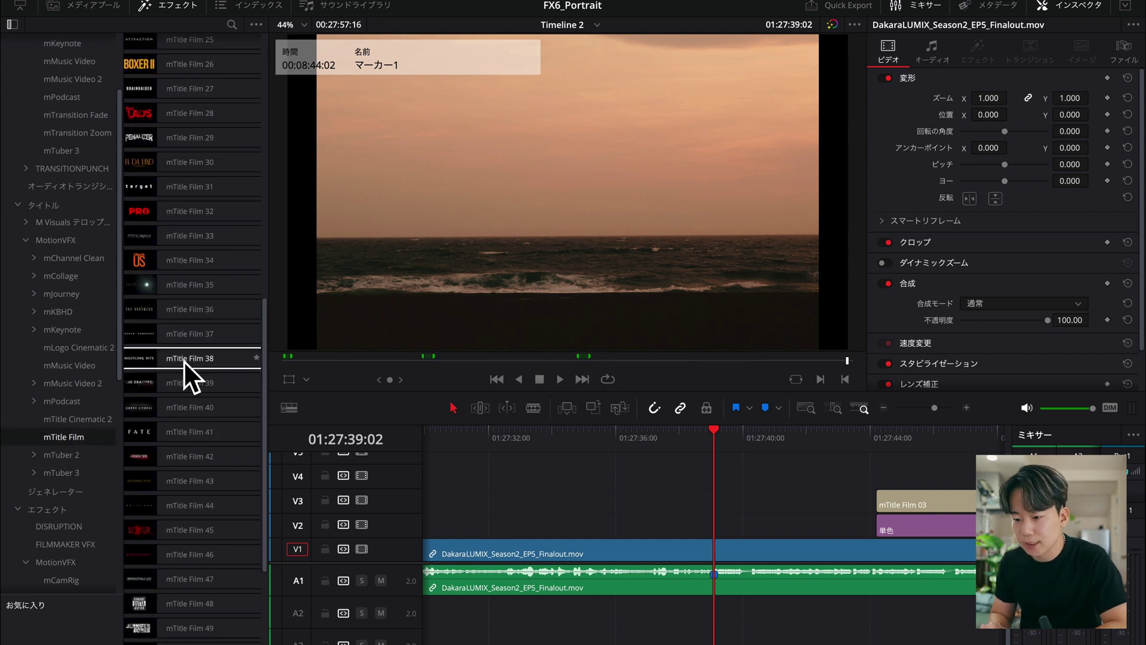
{"action": "scroll", "coordinate": [184, 360], "scroll_direction": "up", "scroll_amount": 10}
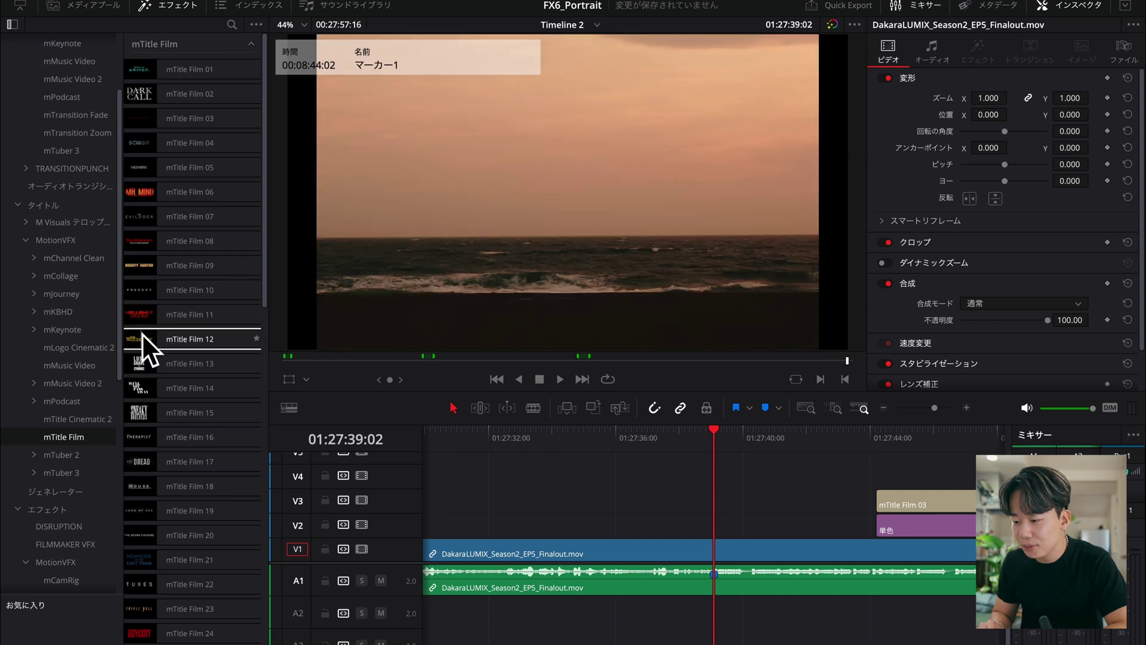
{"action": "scroll", "coordinate": [141, 333], "scroll_direction": "down", "scroll_amount": 10}
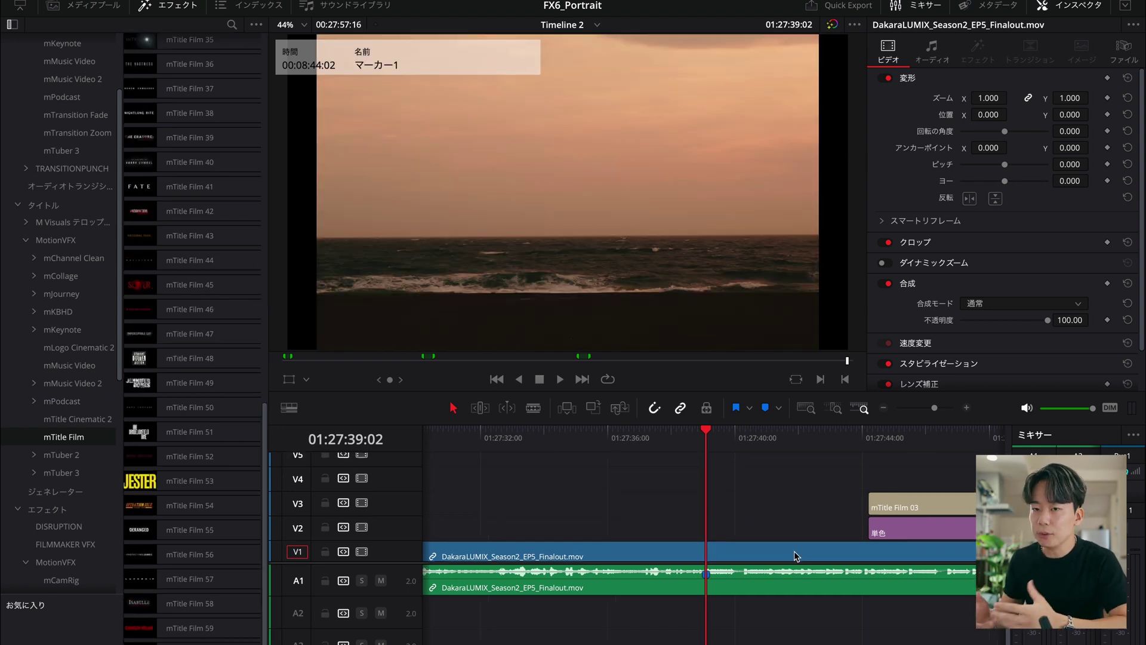
{"action": "left_click", "coordinate": [643, 434]}
{"action": "key", "text": "space"}
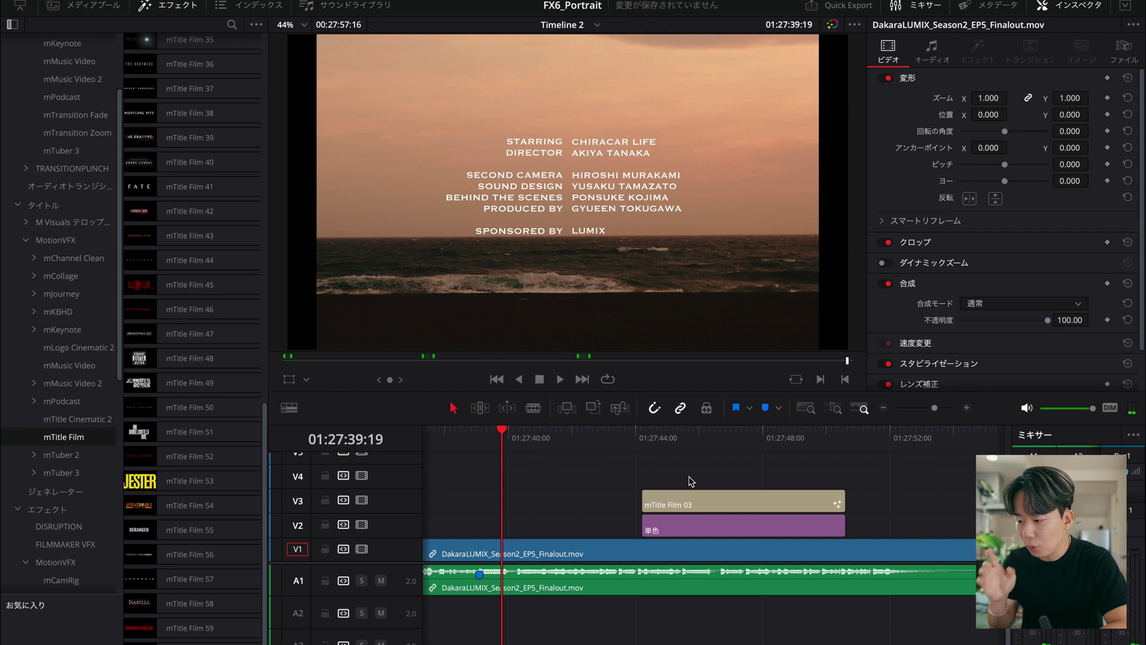
- Move the purple solid clip earlier to about 01:27:38 and play it back
{"action": "left_click_drag", "start_coordinate": [684, 522], "coordinate": [521, 524]}
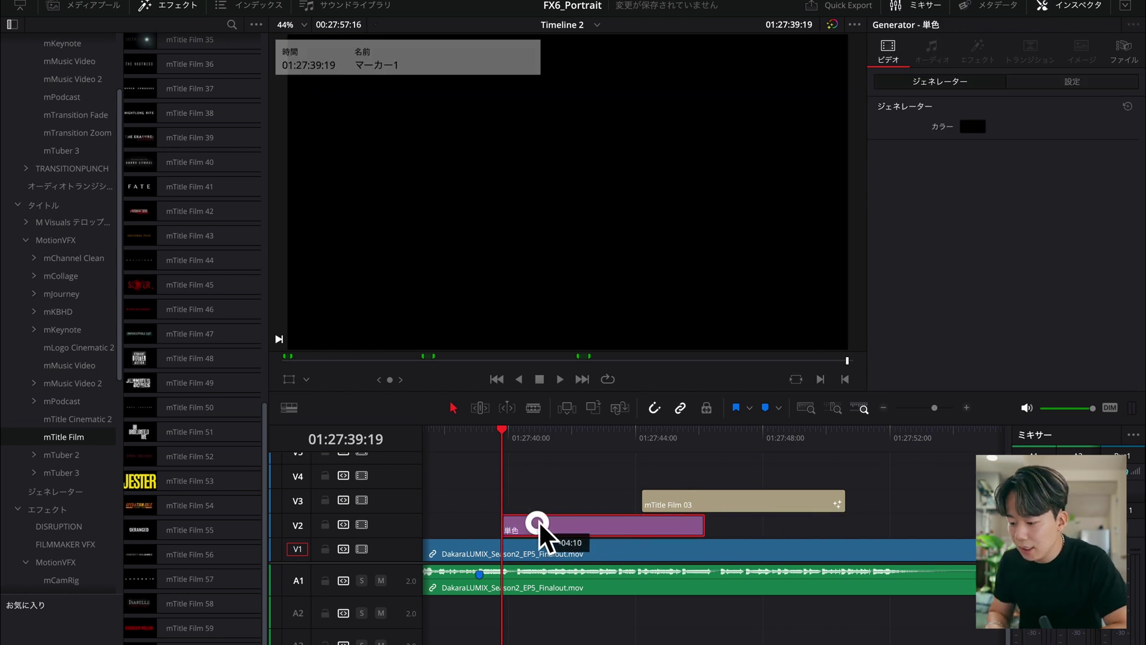
{"action": "left_click", "coordinate": [463, 430]}
{"action": "key", "text": "space"}
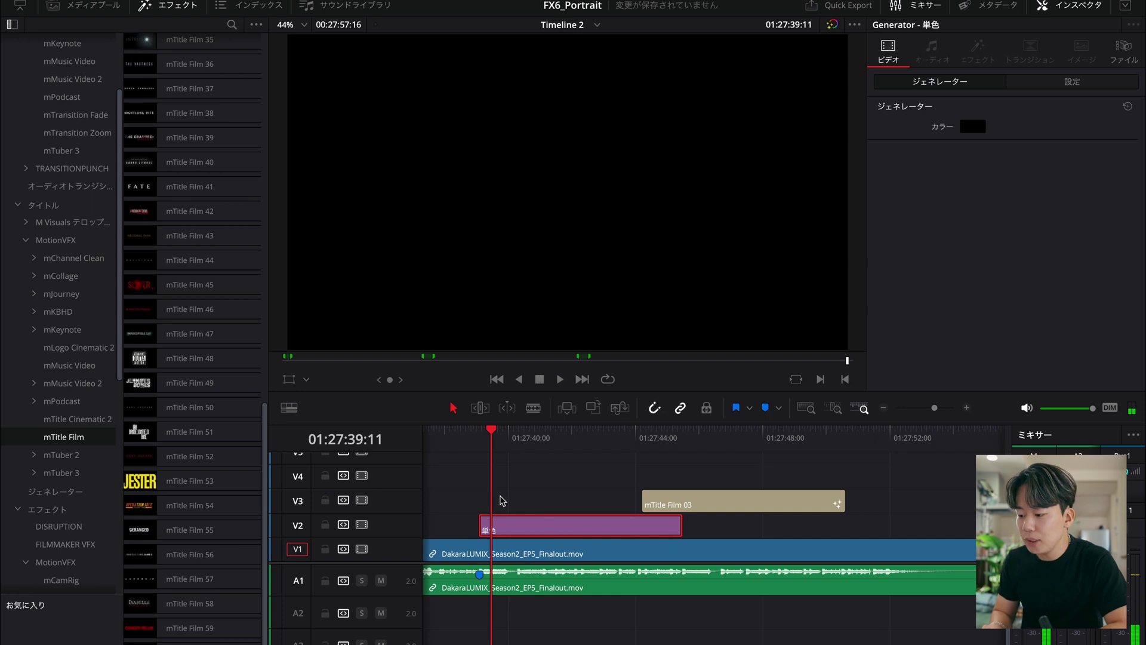
{"action": "key", "text": "space"}
- Add mTitle Film 03 on V4 aligned with the solid clip, preview it, enlarge the viewer, and select it
{"action": "scroll", "coordinate": [209, 239], "scroll_direction": "up", "scroll_amount": 10}
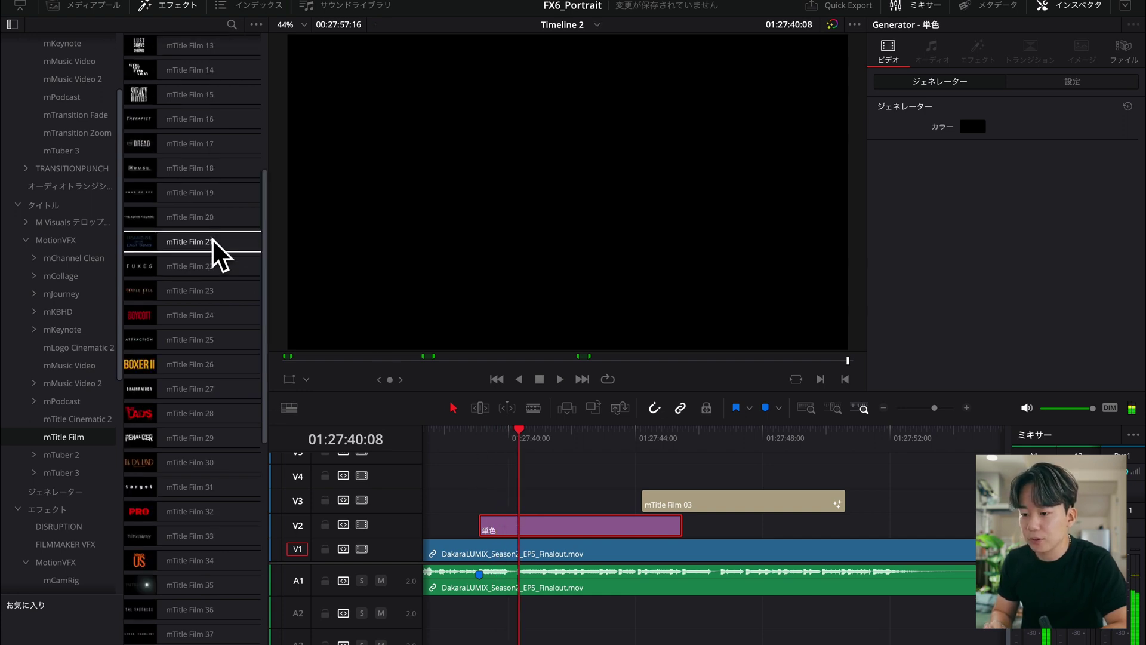
{"action": "mouse_move", "coordinate": [146, 115]}
{"action": "left_mouse_down"}
{"action": "mouse_move", "coordinate": [468, 478]}
{"action": "mouse_move", "coordinate": [526, 486]}
{"action": "left_mouse_up"}
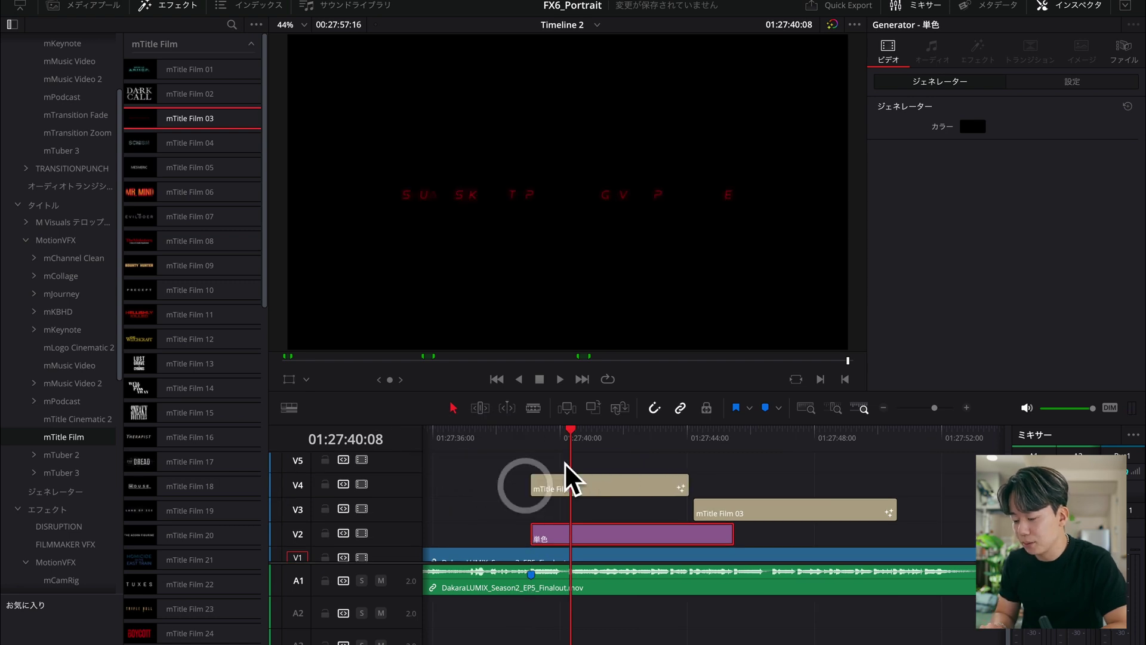
{"action": "left_click", "coordinate": [517, 441]}
{"action": "key", "text": "space"}
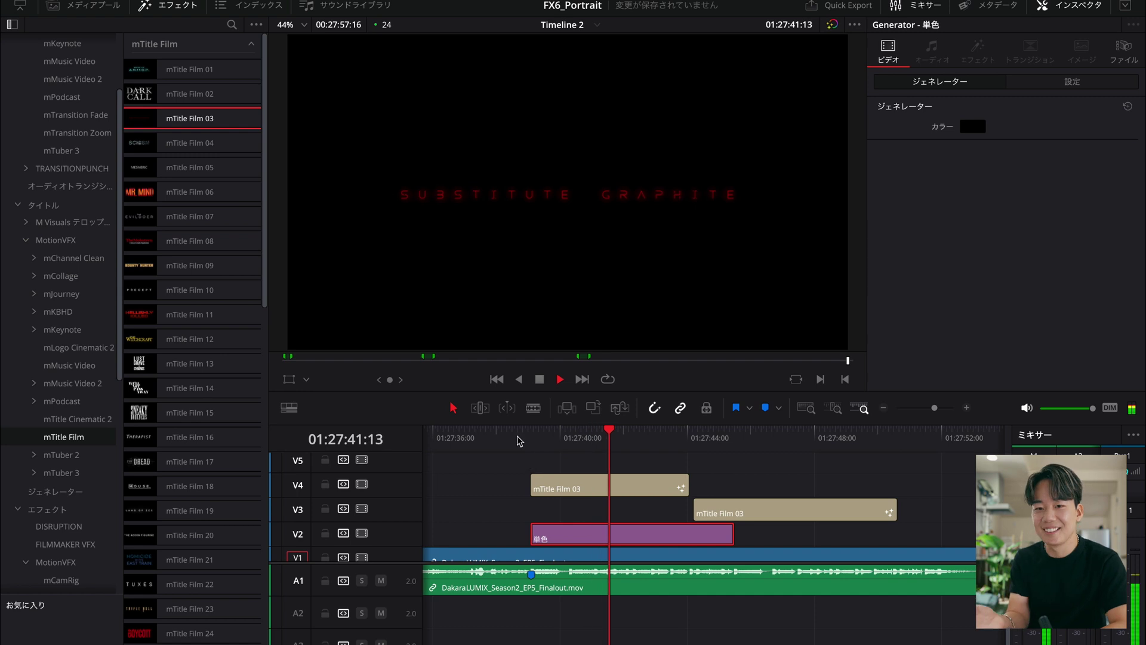
{"action": "key", "text": "XF86AudioLowerVolume"}
{"action": "left_click", "coordinate": [474, 438]}
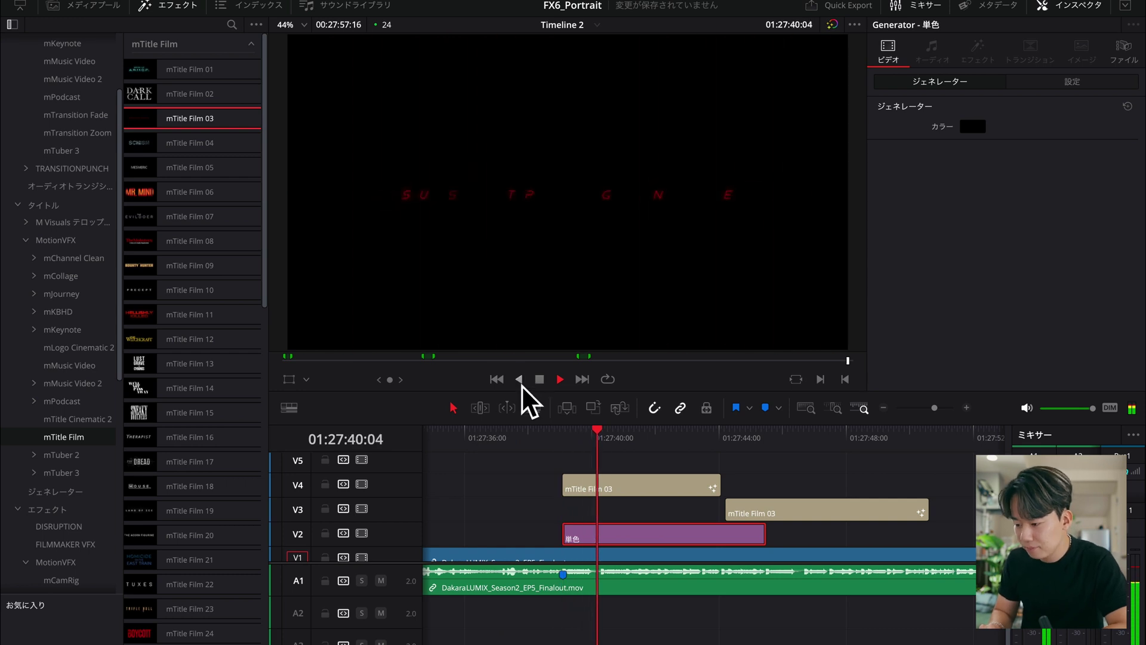
{"action": "left_click_drag", "start_coordinate": [519, 391], "coordinate": [524, 422]}
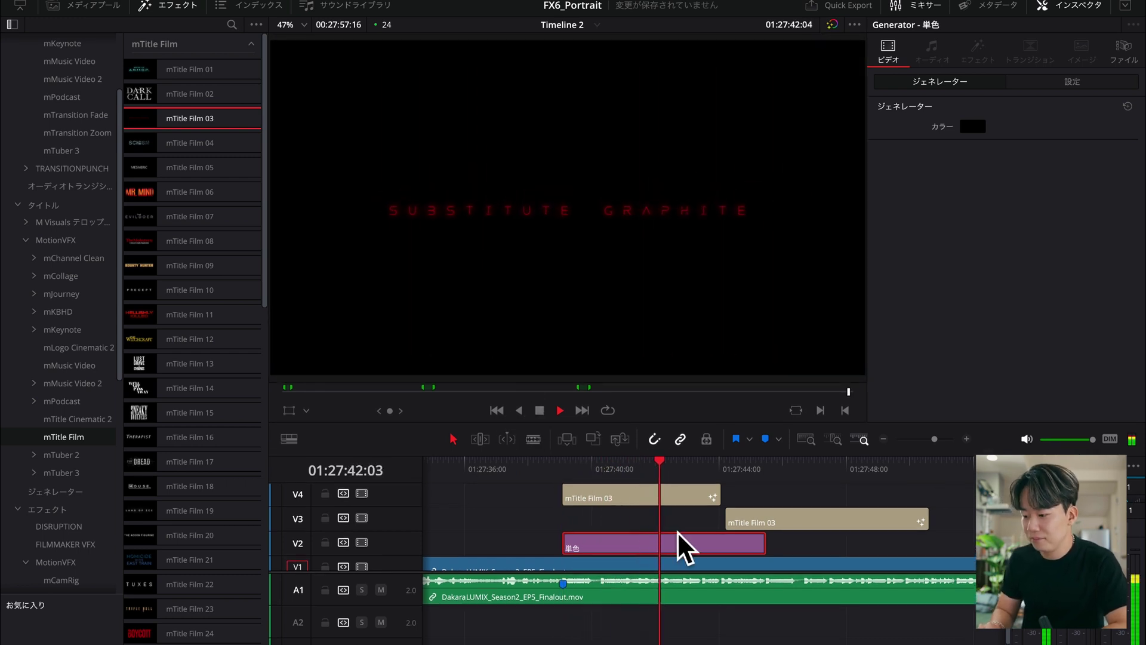
{"action": "left_click", "coordinate": [634, 491]}
{"action": "left_click_drag", "start_coordinate": [596, 466], "coordinate": [602, 465]}
- Change the V4 title text to AKIYA MOVIE CINEMA in the Inspector and preview it
{"action": "left_click", "coordinate": [1047, 211]}
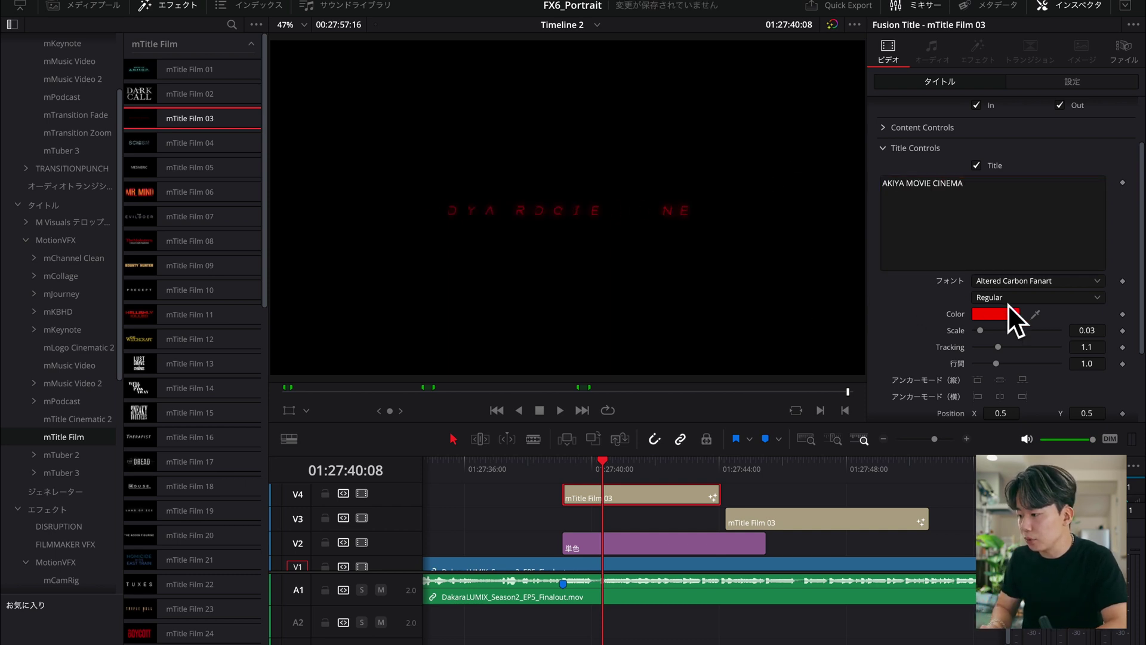
{"action": "left_click", "coordinate": [537, 459]}
{"action": "key", "text": "space"}
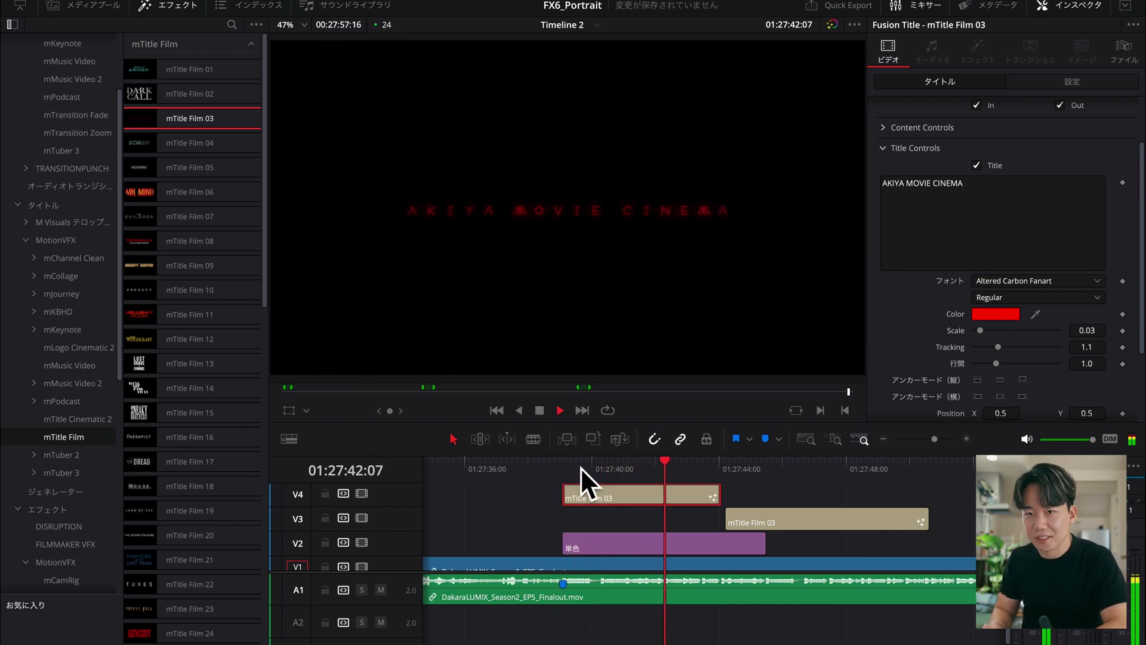
{"action": "key", "text": "space"}
- Delete both mTitle Film 03 clips and place mTitle Film 06 on V3
{"action": "left_click_drag", "start_coordinate": [825, 483], "coordinate": [621, 518]}
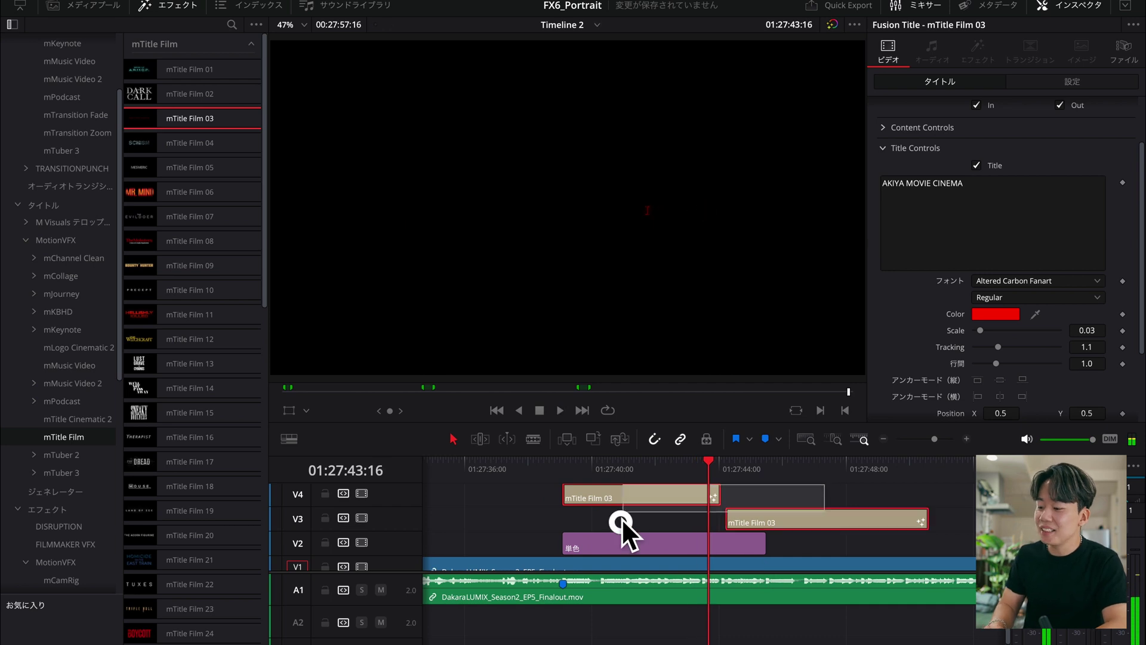
{"action": "key", "text": "Delete"}
{"action": "mouse_move", "coordinate": [141, 192]}
{"action": "left_mouse_down"}
{"action": "mouse_move", "coordinate": [575, 530]}
{"action": "mouse_move", "coordinate": [563, 535]}
{"action": "left_mouse_up"}
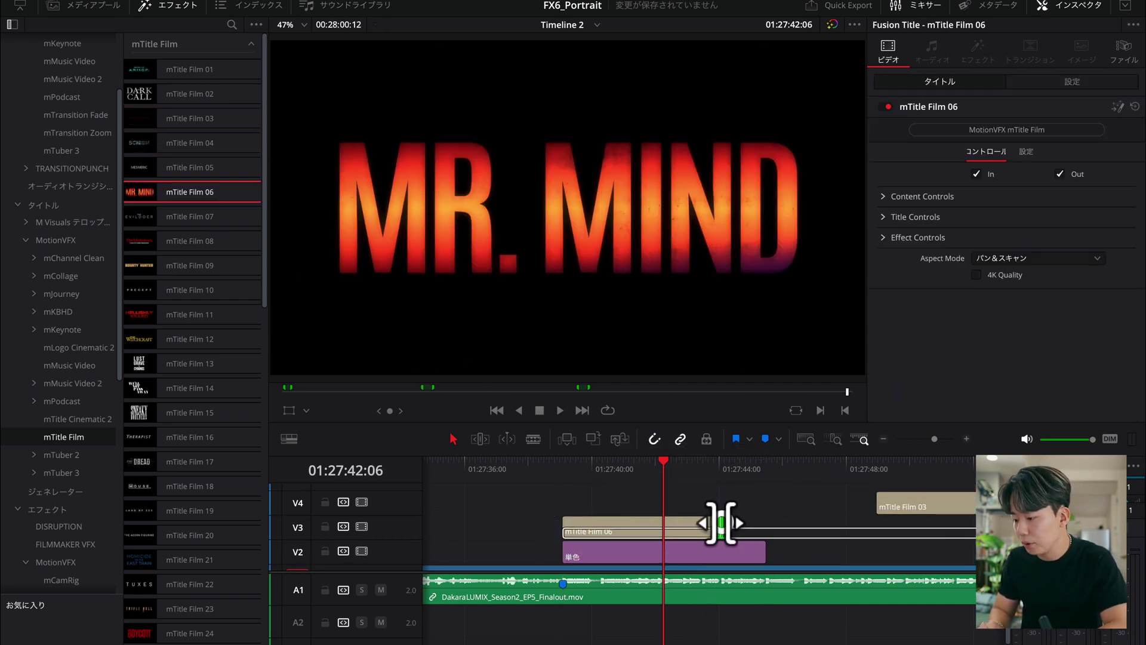
- Preview the MR. MIND title from just before its start
{"action": "left_click", "coordinate": [750, 524]}
{"action": "left_click", "coordinate": [525, 472]}
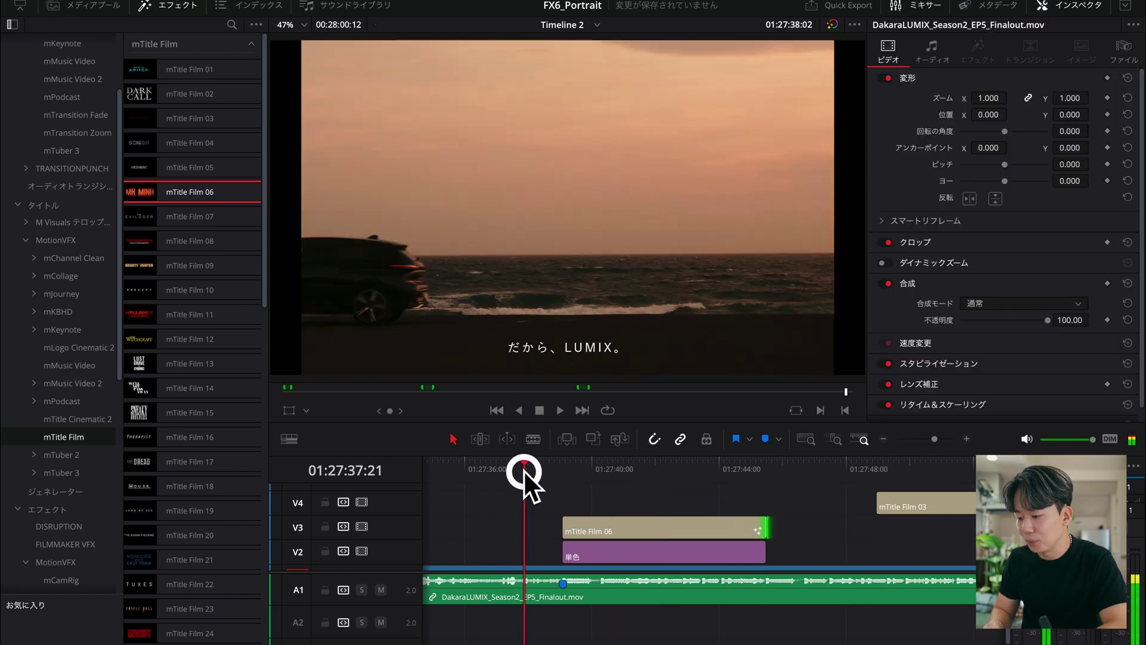
{"action": "key", "text": "space"}
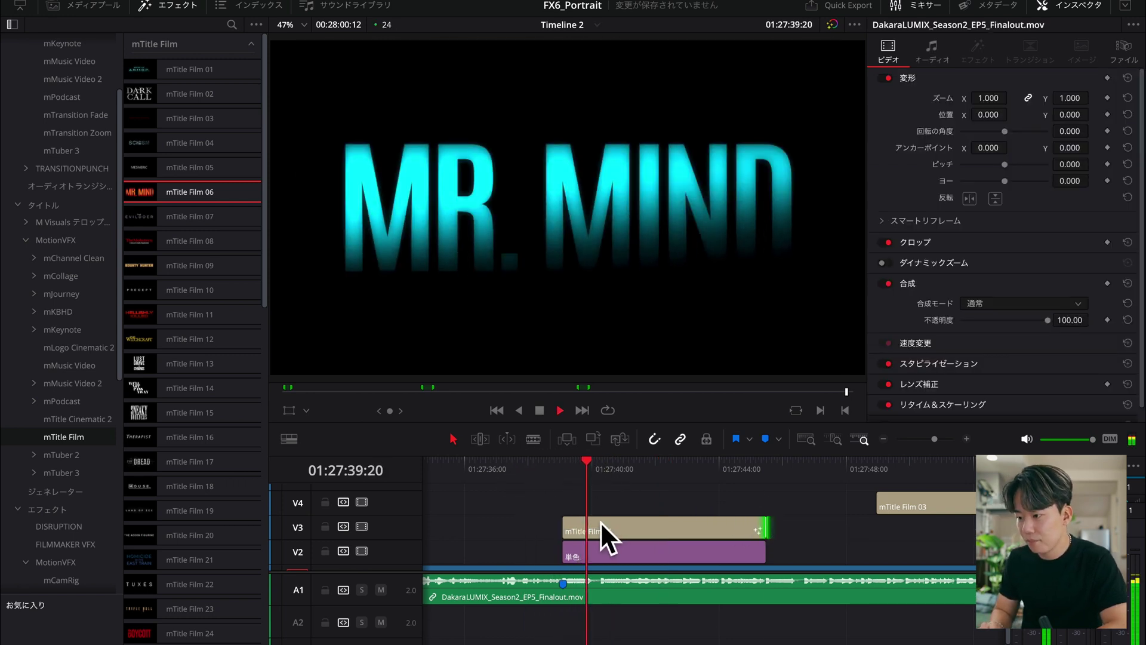
- Place mTitle Film 40 on V3 at the marker, lengthen it to the solid clip, and preview it
{"action": "mouse_move", "coordinate": [397, 410]}
{"action": "left_mouse_down"}
{"action": "mouse_move", "coordinate": [546, 550]}
{"action": "mouse_move", "coordinate": [533, 540]}
{"action": "left_mouse_up"}
{"action": "left_click", "coordinate": [539, 480]}
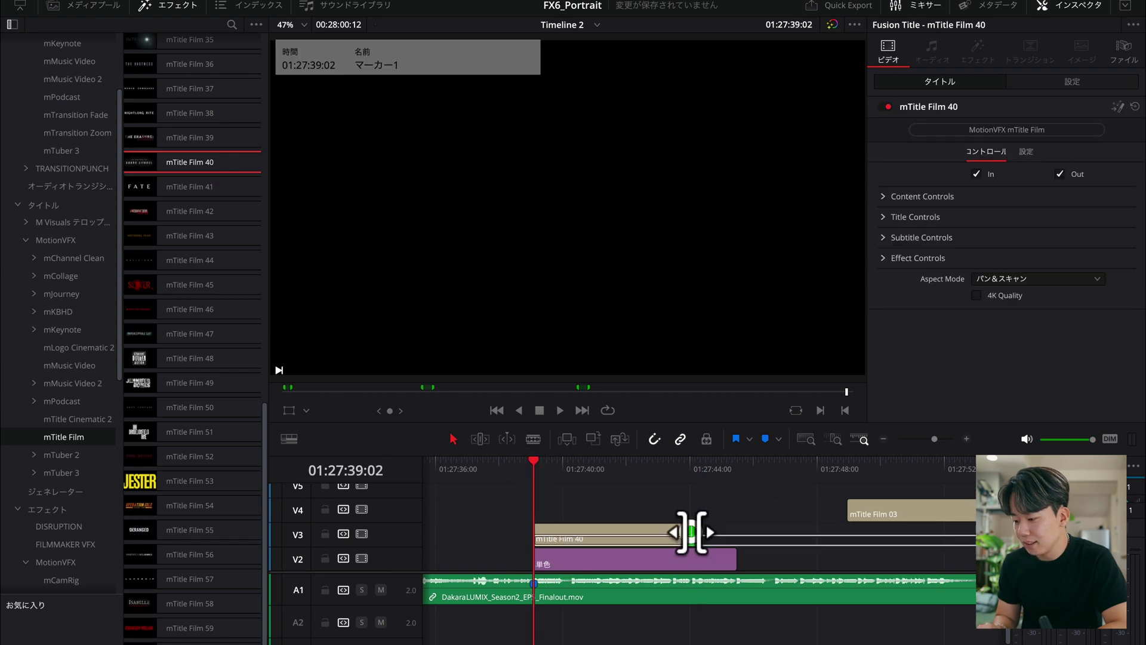
{"action": "left_click_drag", "start_coordinate": [689, 533], "coordinate": [735, 533]}
{"action": "left_click", "coordinate": [522, 466]}
{"action": "key", "text": "space"}
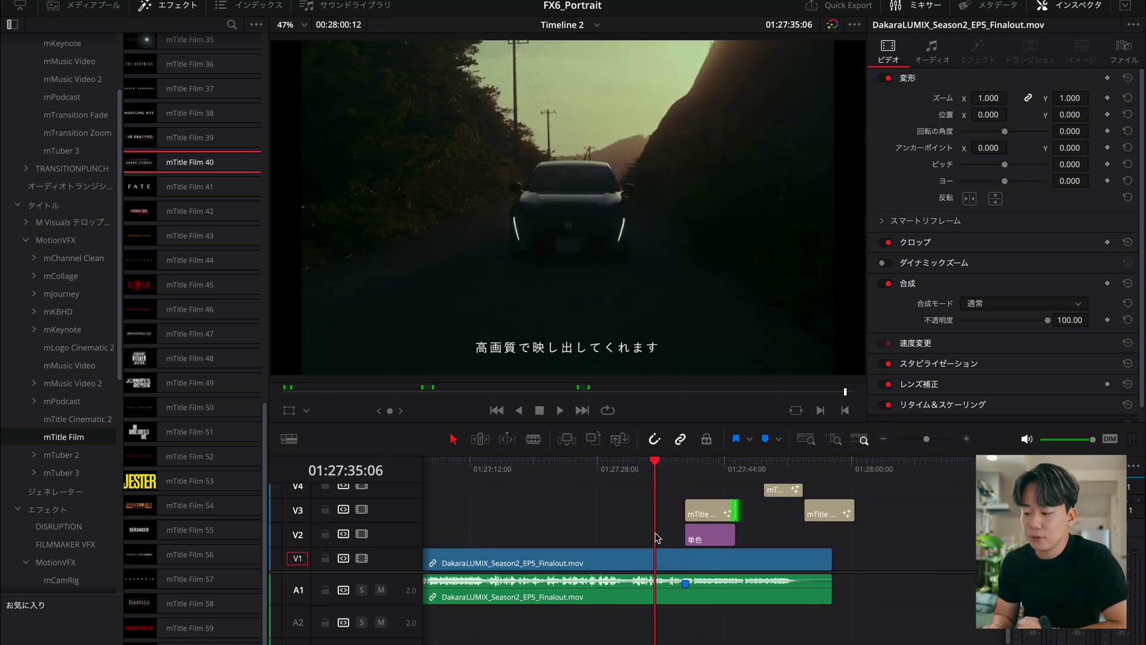
{"action": "scroll", "coordinate": [656, 537], "scroll_direction": "left", "scroll_amount": 5}
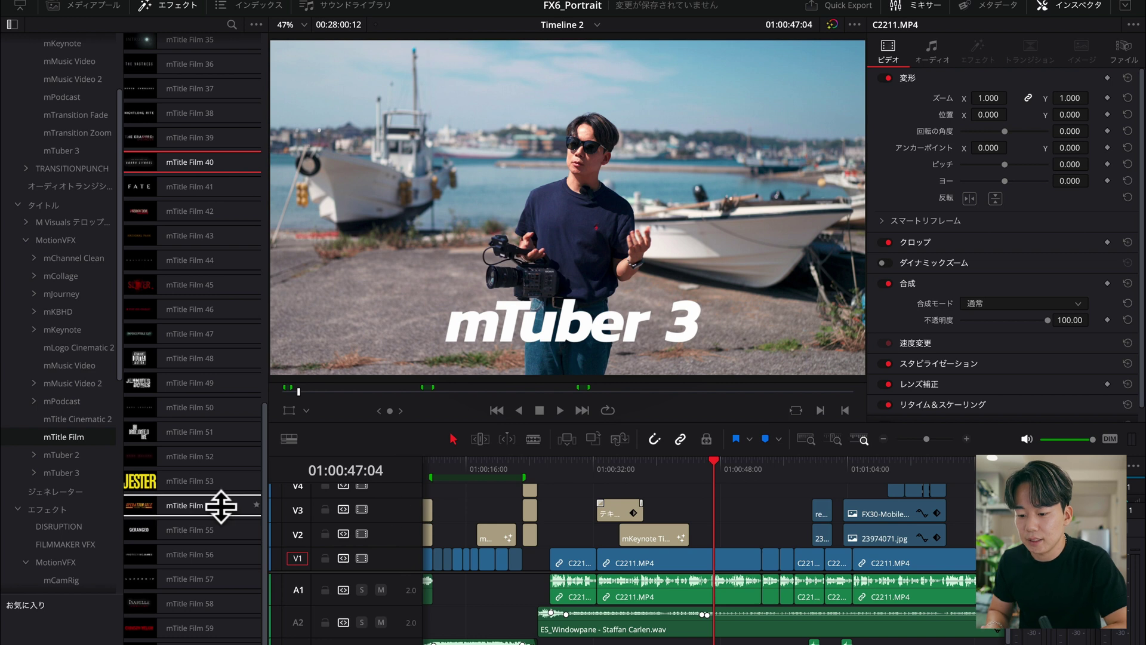
- List the mTuber 3 titles in the effects browser
{"action": "scroll", "coordinate": [60, 466], "scroll_direction": "up", "scroll_amount": 3}
{"action": "scroll", "coordinate": [63, 471], "scroll_direction": "down", "scroll_amount": 2}
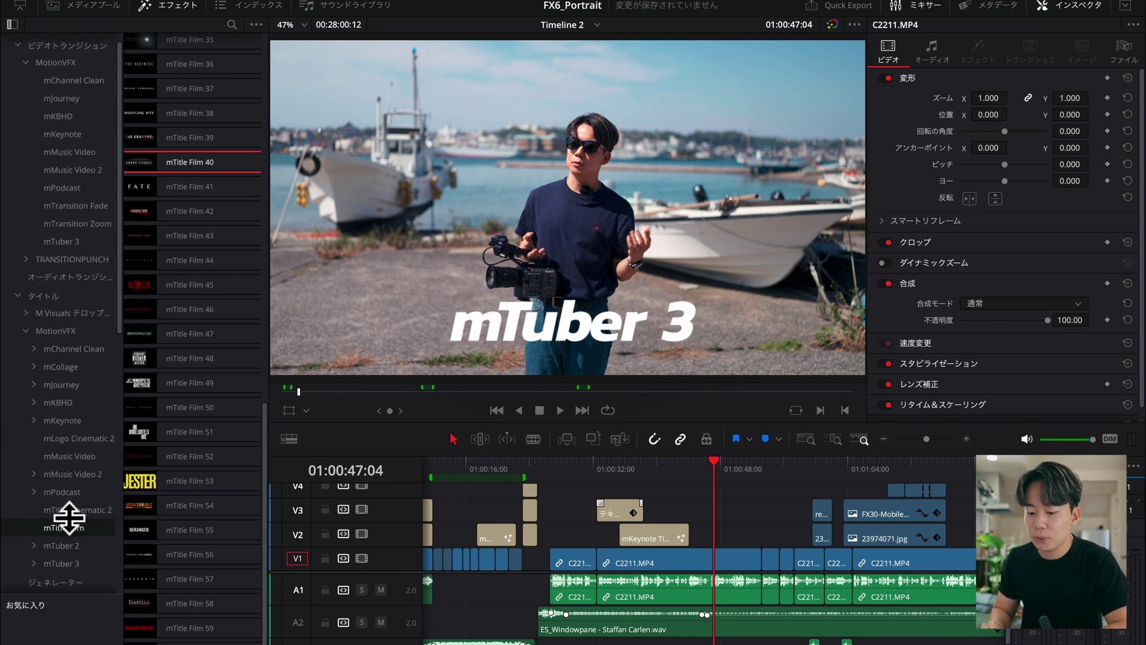
{"action": "left_click", "coordinate": [62, 512]}
{"action": "scroll", "coordinate": [181, 430], "scroll_direction": "up", "scroll_amount": 5}
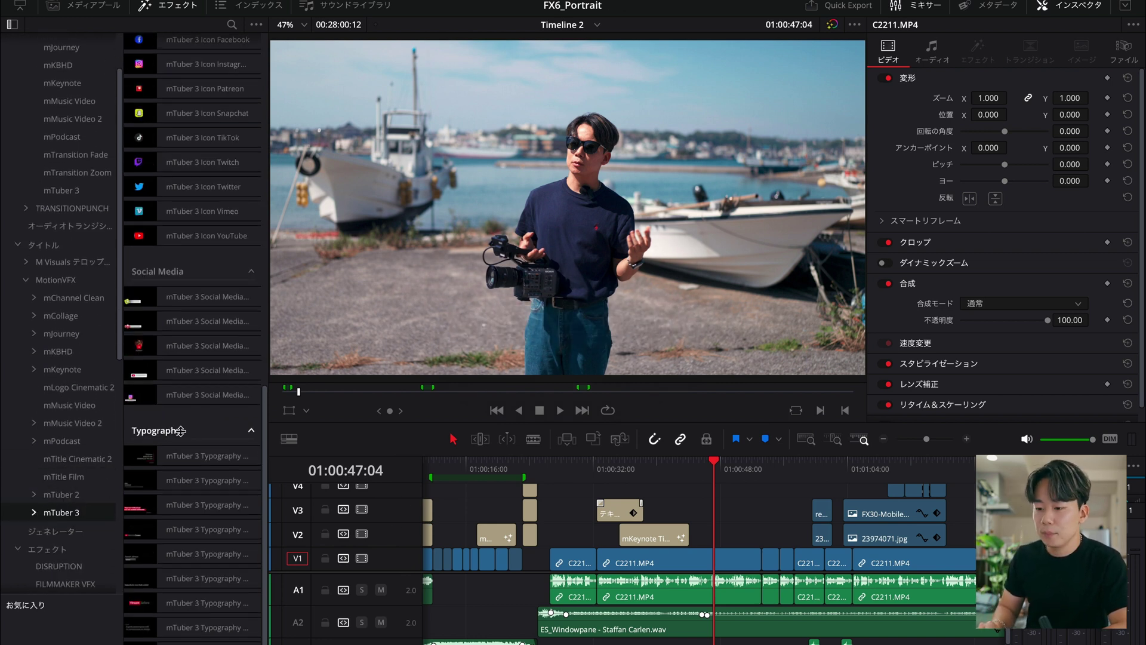
{"action": "scroll", "coordinate": [180, 430], "scroll_direction": "up", "scroll_amount": 5}
{"action": "scroll", "coordinate": [181, 431], "scroll_direction": "up", "scroll_amount": 5}
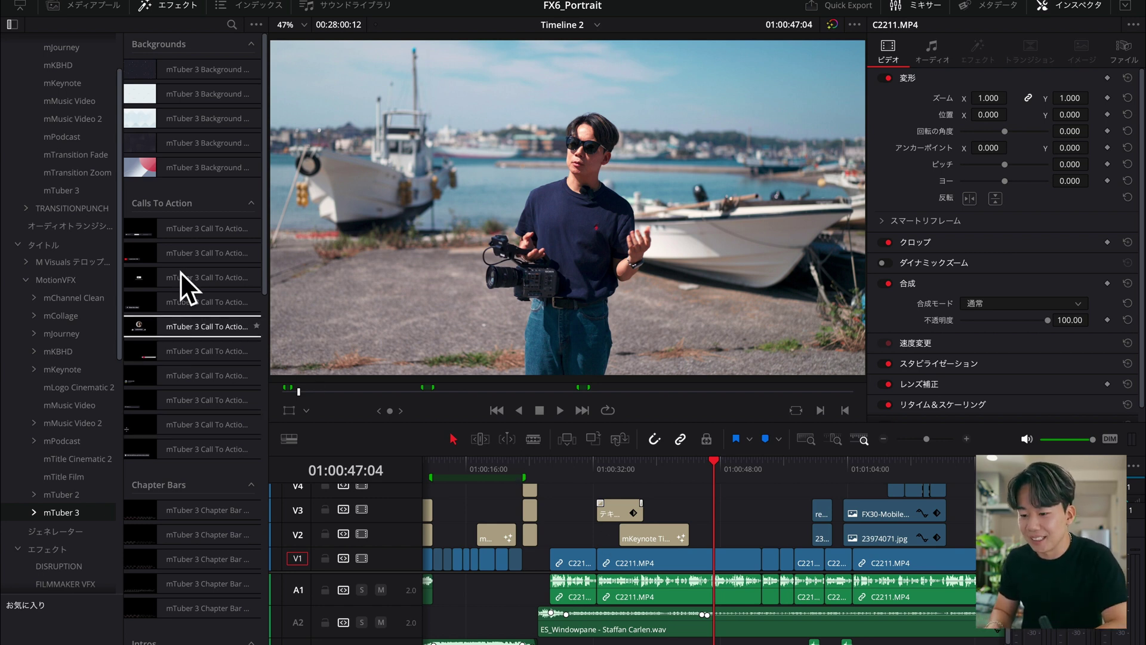
- Try mTuber 3 Call To Action 02 on V3, preview it, then delete it
{"action": "mouse_move", "coordinate": [135, 253]}
{"action": "left_mouse_down"}
{"action": "mouse_move", "coordinate": [693, 486]}
{"action": "mouse_move", "coordinate": [717, 532]}
{"action": "left_mouse_up"}
{"action": "key", "text": "space"}
{"action": "left_click", "coordinate": [640, 514]}
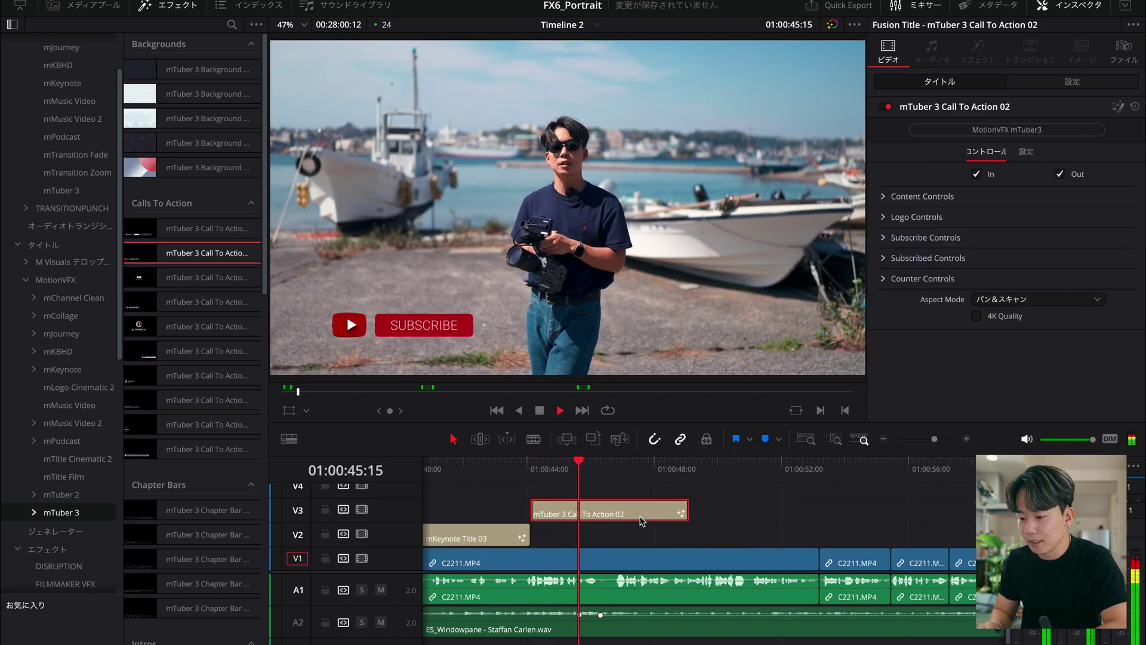
{"action": "key", "text": "Delete"}
{"action": "key", "text": "space"}
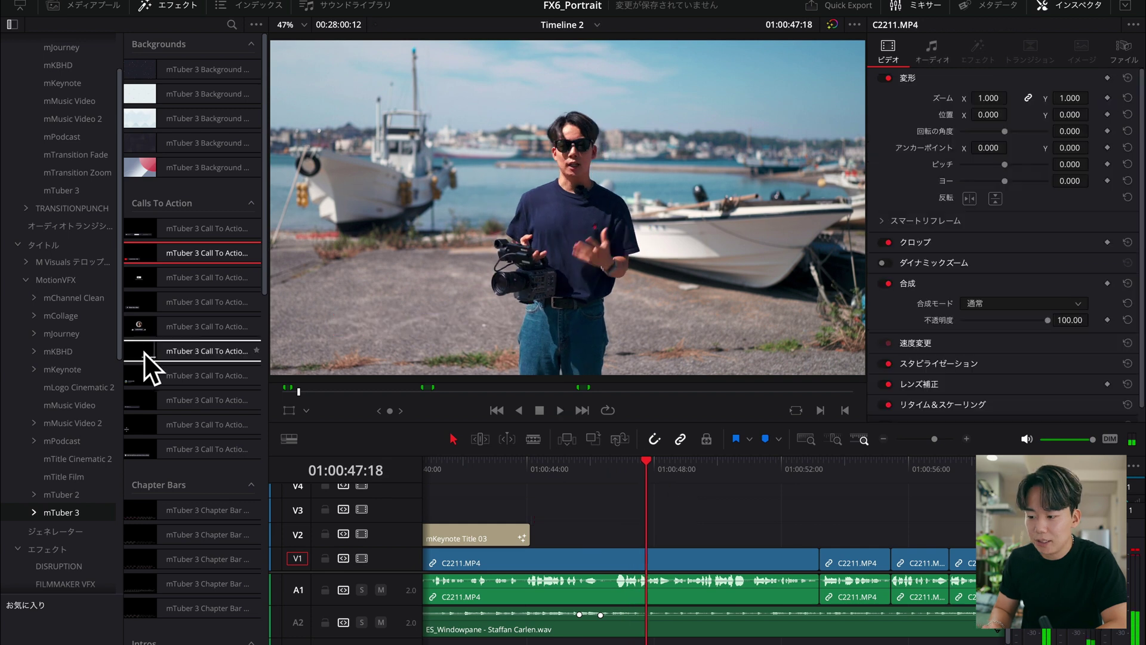
- Try mTuber 3 Icon Instagram on V2, preview its animation, then delete it
{"action": "scroll", "coordinate": [205, 359], "scroll_direction": "down", "scroll_amount": 10}
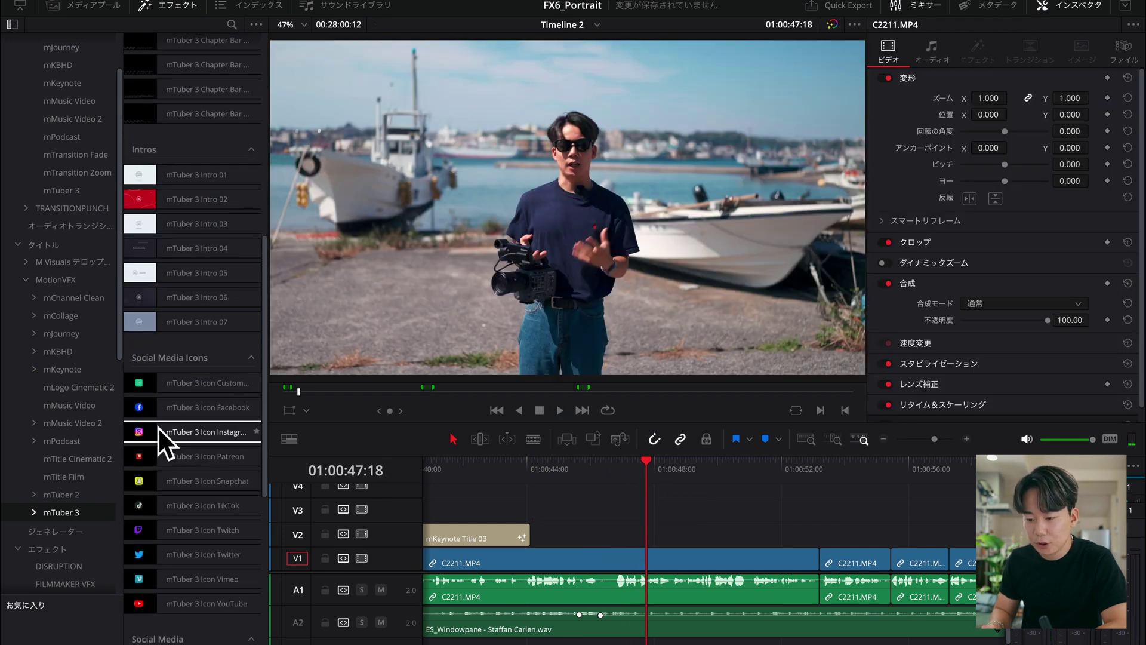
{"action": "left_click_drag", "start_coordinate": [160, 432], "coordinate": [531, 518]}
{"action": "left_click", "coordinate": [529, 474]}
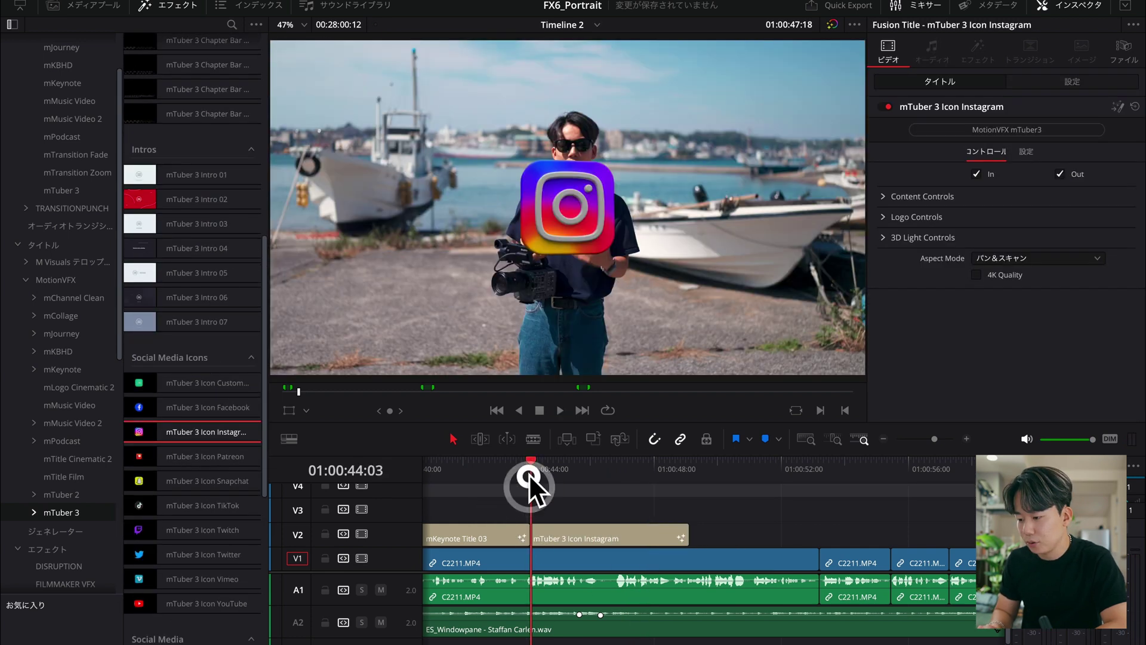
{"action": "key", "text": "space"}
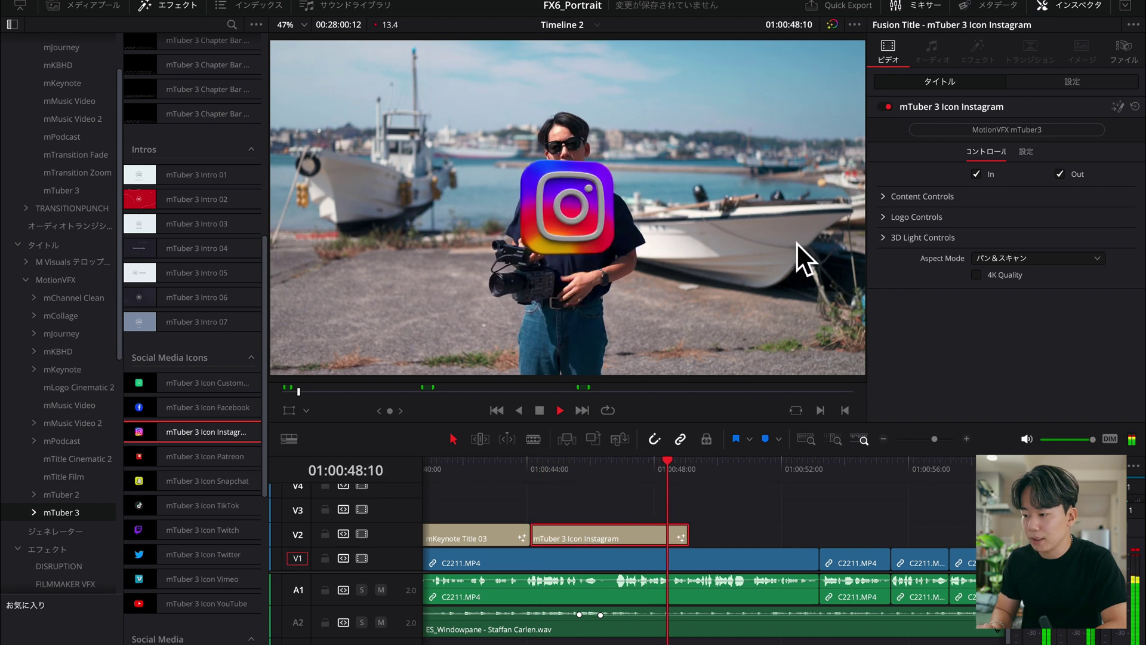
{"action": "key", "text": "space"}
{"action": "left_click", "coordinate": [586, 527]}
{"action": "key", "text": "Delete"}
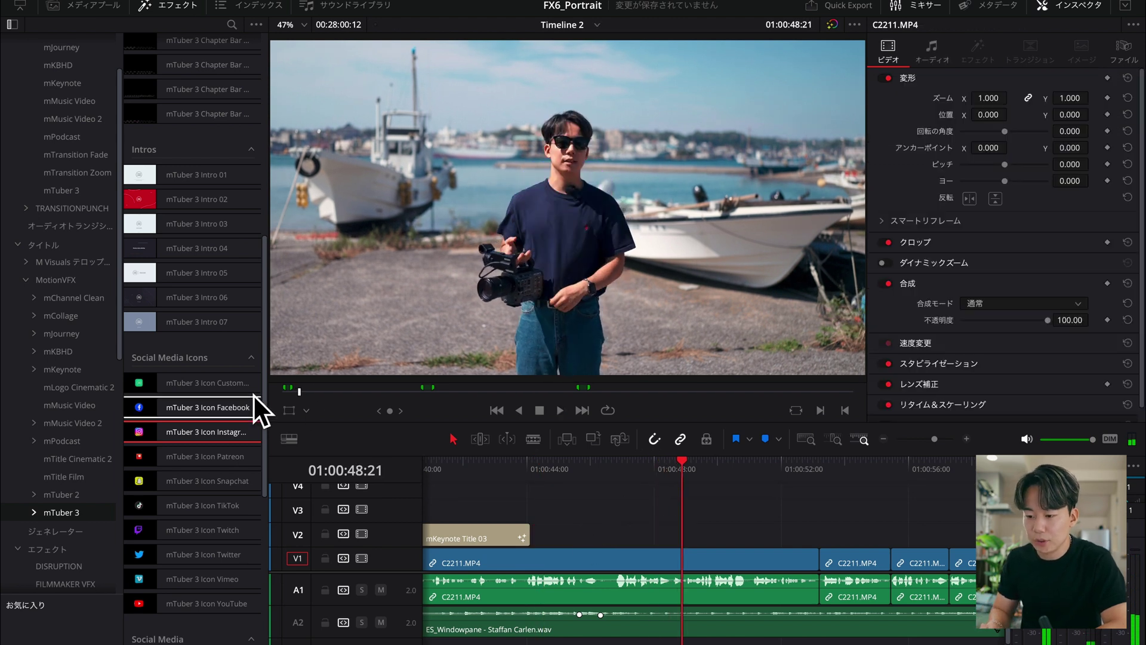
{"action": "scroll", "coordinate": [255, 406], "scroll_direction": "down", "scroll_amount": 10}
- Add mTuber 3 Typography 02 to V2, preview it, and set the name to AKIYA
{"action": "mouse_move", "coordinate": [239, 406]}
{"action": "left_mouse_down"}
{"action": "mouse_move", "coordinate": [660, 544]}
{"action": "mouse_move", "coordinate": [698, 531]}
{"action": "left_mouse_up"}
{"action": "key", "text": "space"}
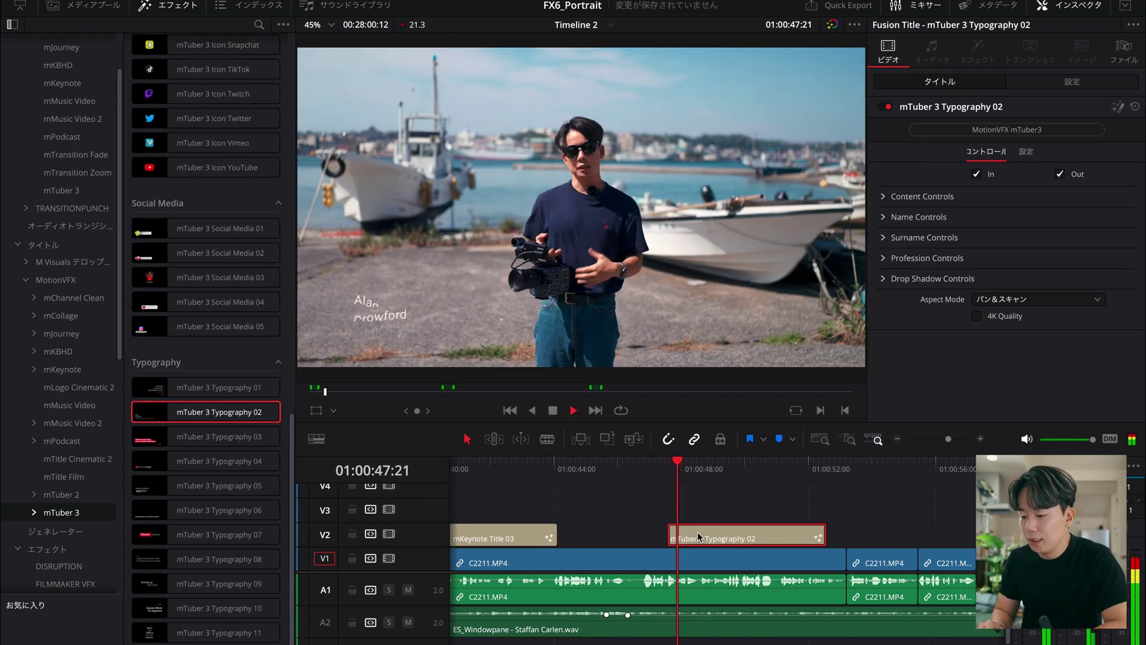
{"action": "key", "text": "space"}
{"action": "left_click", "coordinate": [883, 217]}
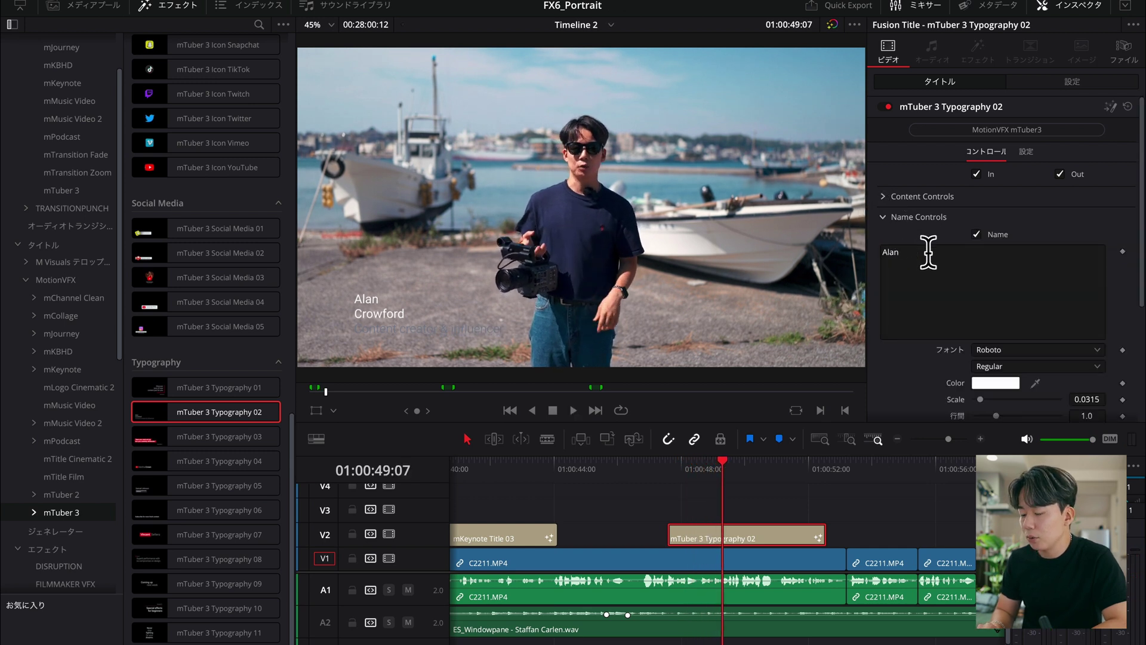
{"action": "triple_click", "coordinate": [929, 251]}
{"action": "type", "text": "AKIYA"}
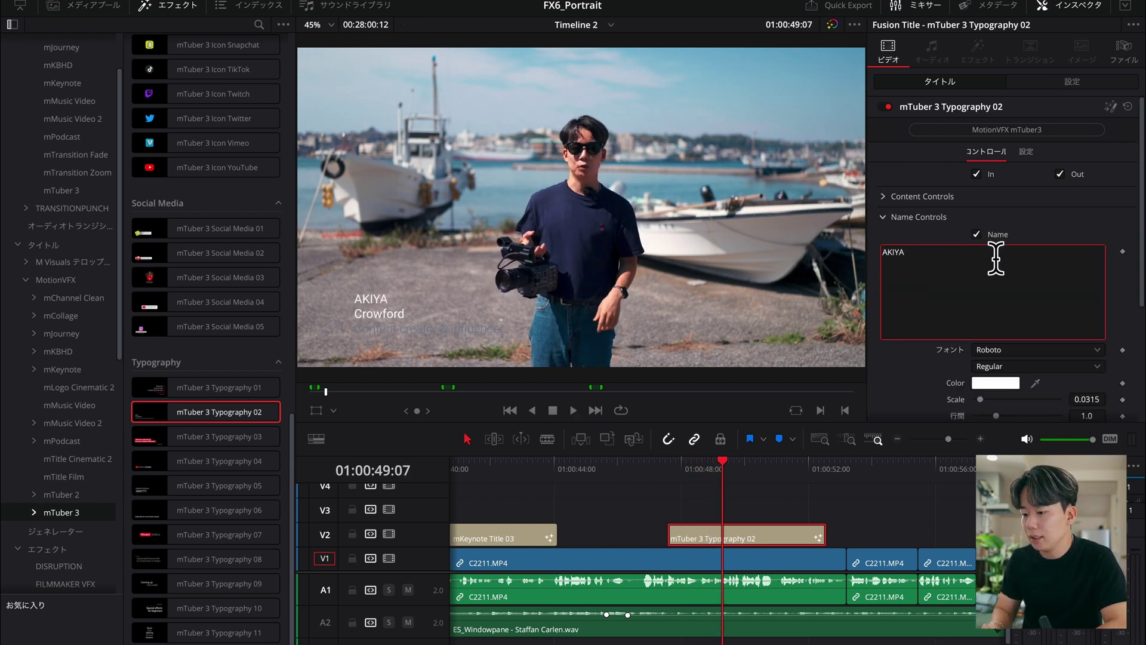
- Edit the title's surname text in the Inspector and commit it
{"action": "scroll", "coordinate": [979, 280], "scroll_direction": "down", "scroll_amount": 5}
{"action": "left_click", "coordinate": [883, 329]}
{"action": "left_click", "coordinate": [967, 360]}
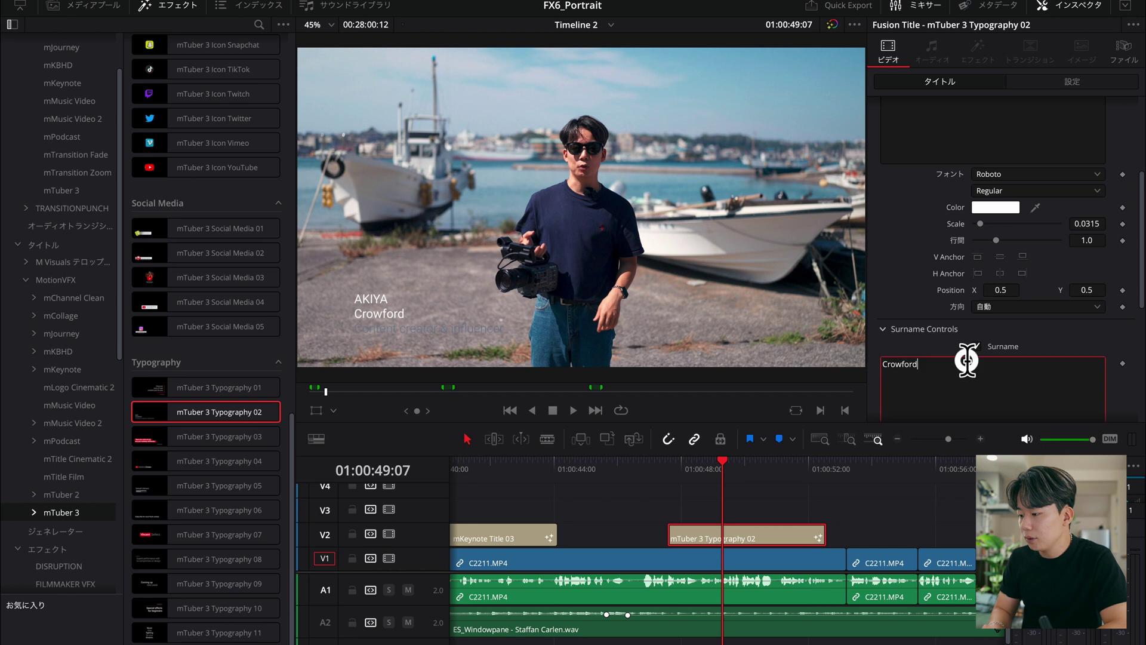
{"action": "left_click_drag", "start_coordinate": [967, 360], "coordinate": [857, 358]}
{"action": "scroll", "coordinate": [933, 397], "scroll_direction": "down", "scroll_amount": 1}
{"action": "type", "text": "Director"}
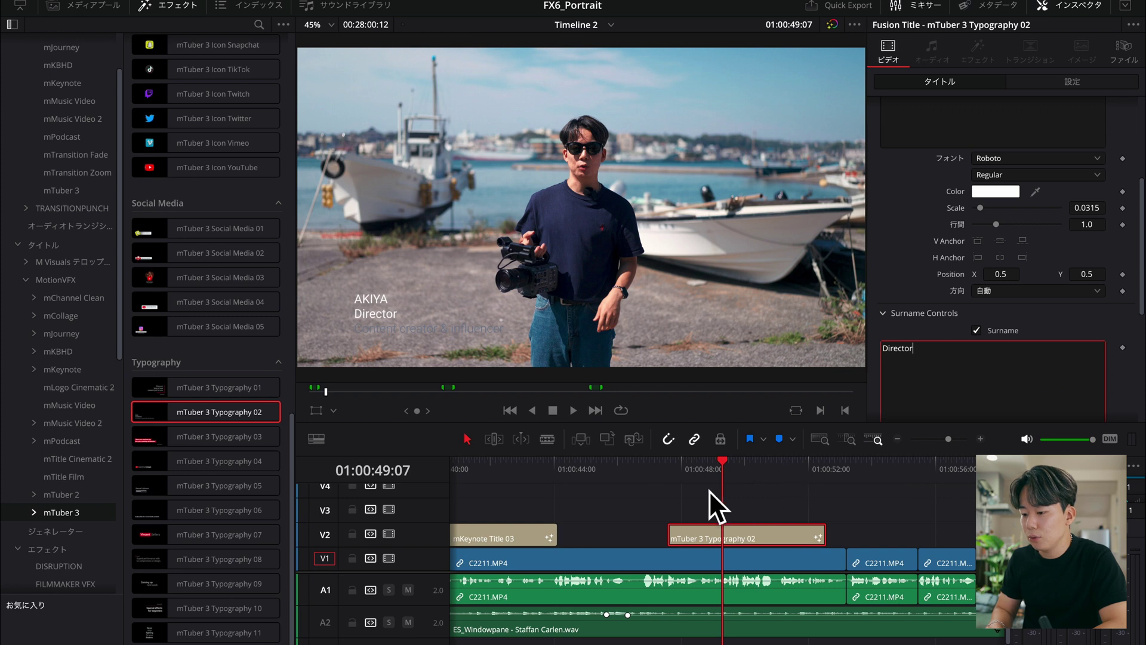
{"action": "left_click", "coordinate": [710, 469]}
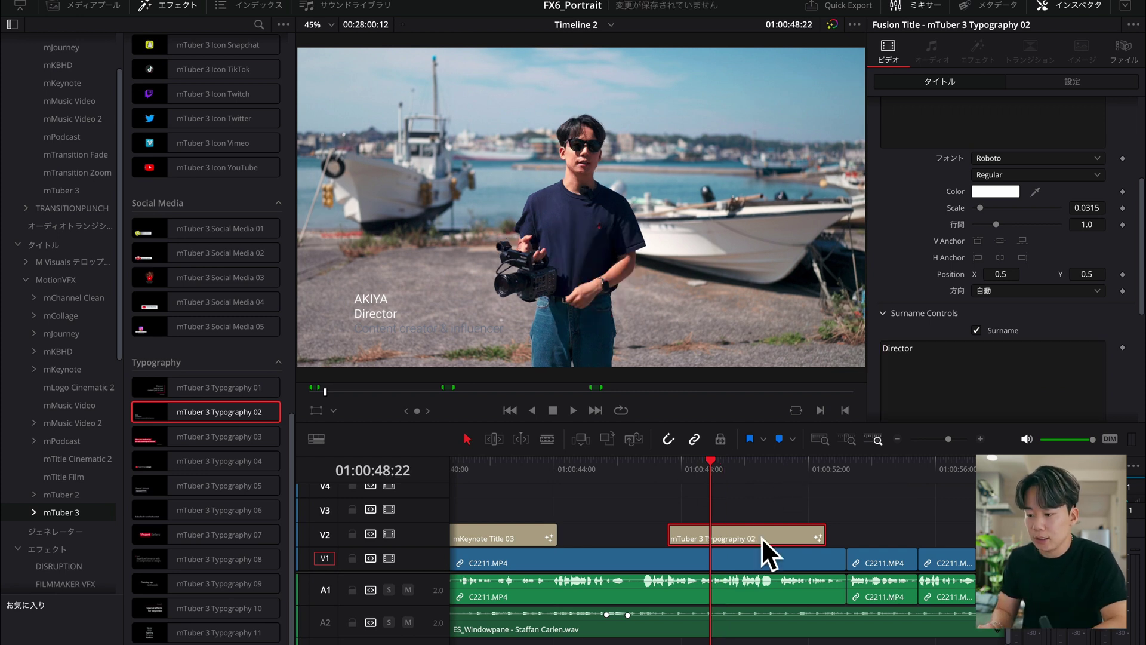
- Expand Profession Controls, then delete the Typography 02 title from V2
{"action": "scroll", "coordinate": [902, 379], "scroll_direction": "down", "scroll_amount": 4}
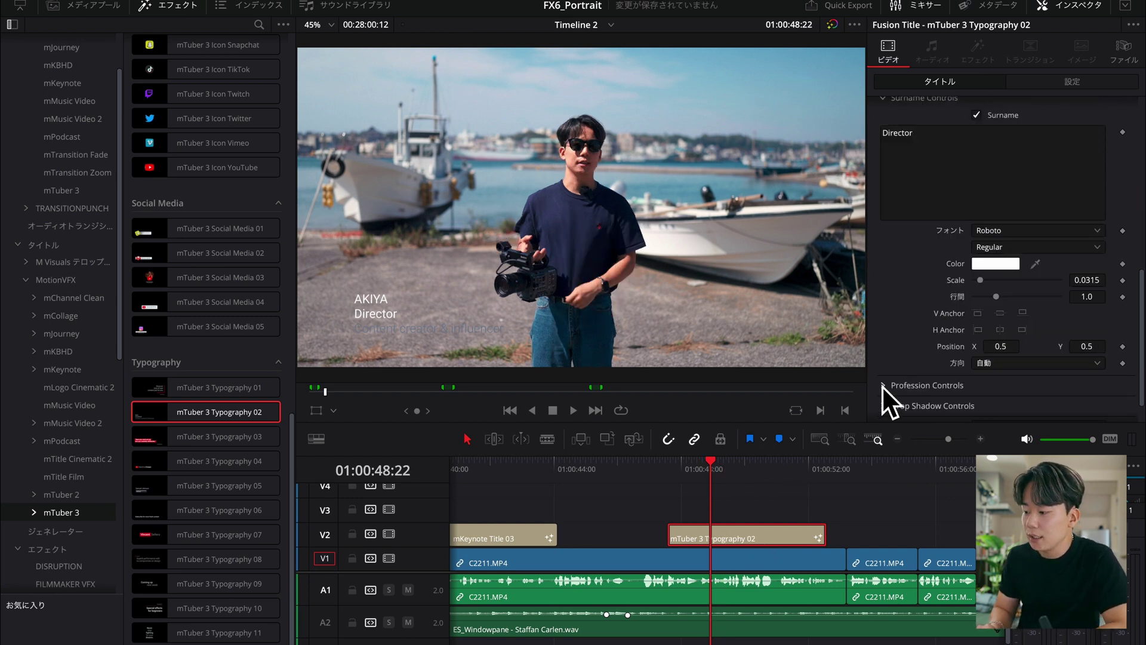
{"action": "left_click", "coordinate": [882, 385]}
{"action": "scroll", "coordinate": [883, 383], "scroll_direction": "down", "scroll_amount": 2}
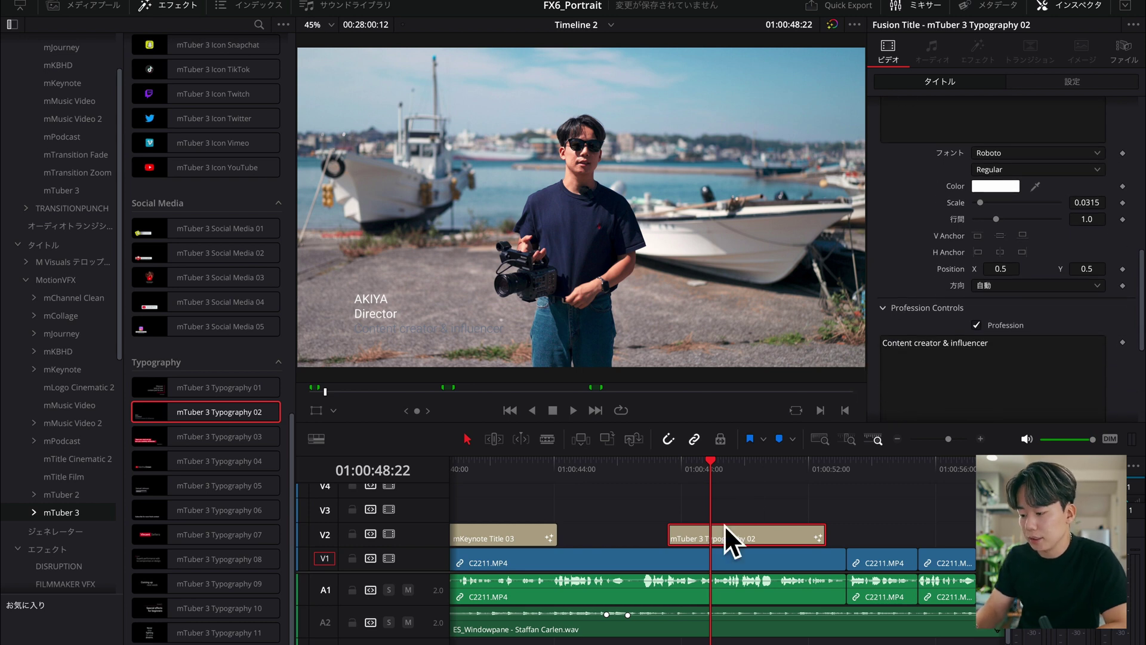
{"action": "key", "text": "Delete"}
{"action": "scroll", "coordinate": [74, 422], "scroll_direction": "down", "scroll_amount": 6}
{"action": "scroll", "coordinate": [74, 421], "scroll_direction": "down", "scroll_amount": 2}
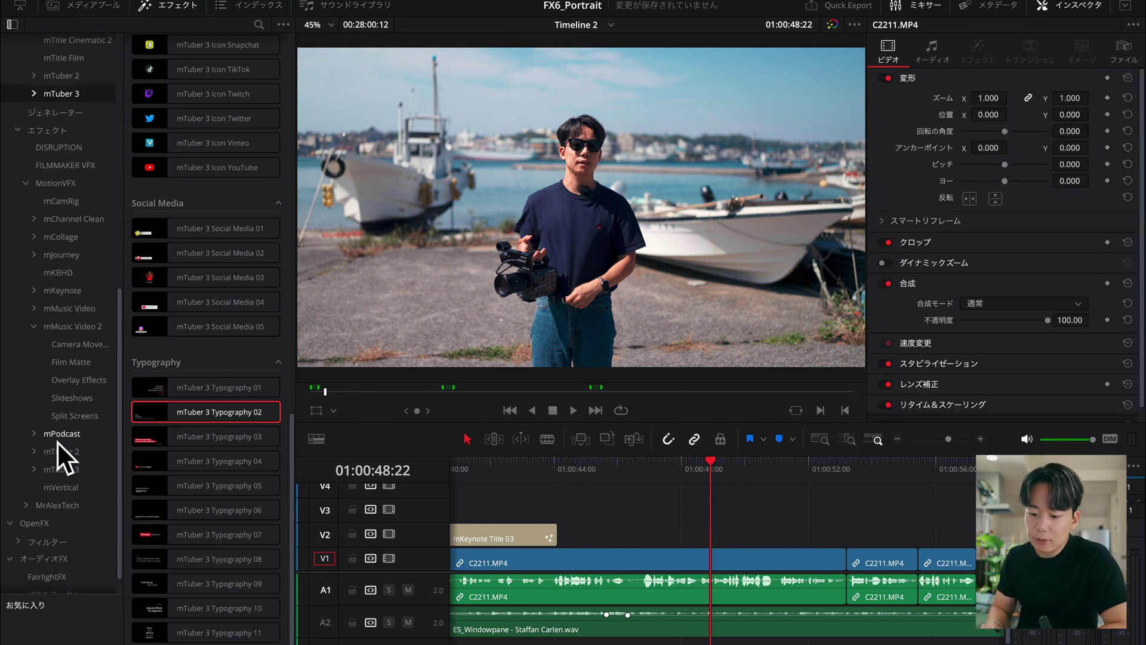
- Apply the mTuber 3 Zoom effect to the clip, preview it, then undo it
{"action": "left_click", "coordinate": [38, 467]}
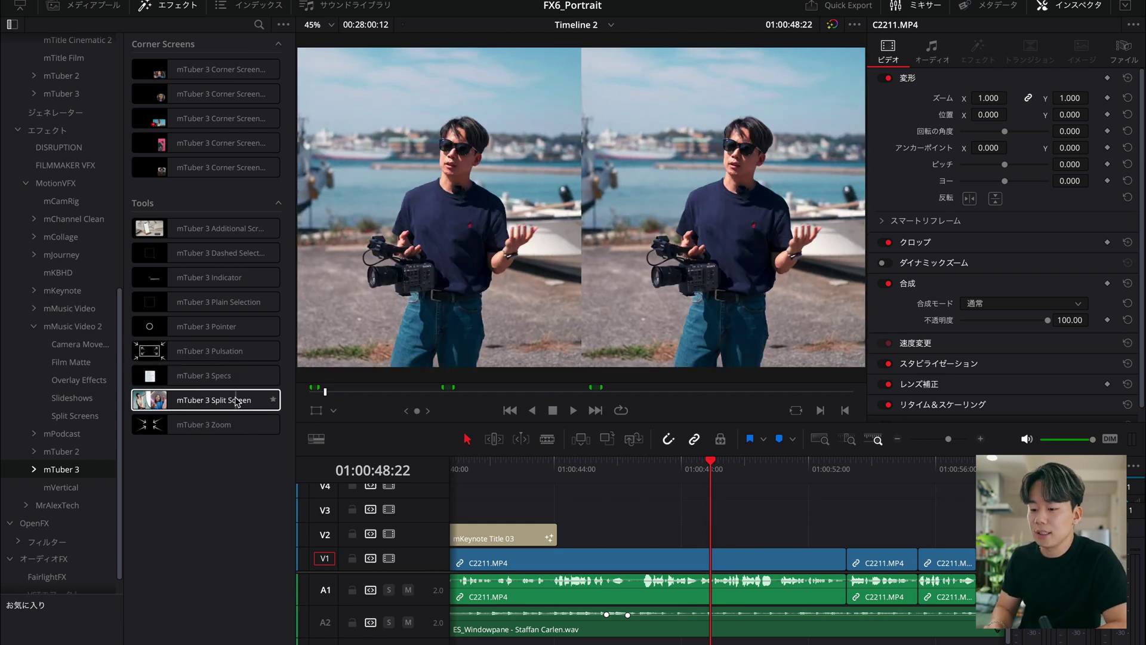
{"action": "left_click_drag", "start_coordinate": [185, 424], "coordinate": [677, 550]}
{"action": "key", "text": "space"}
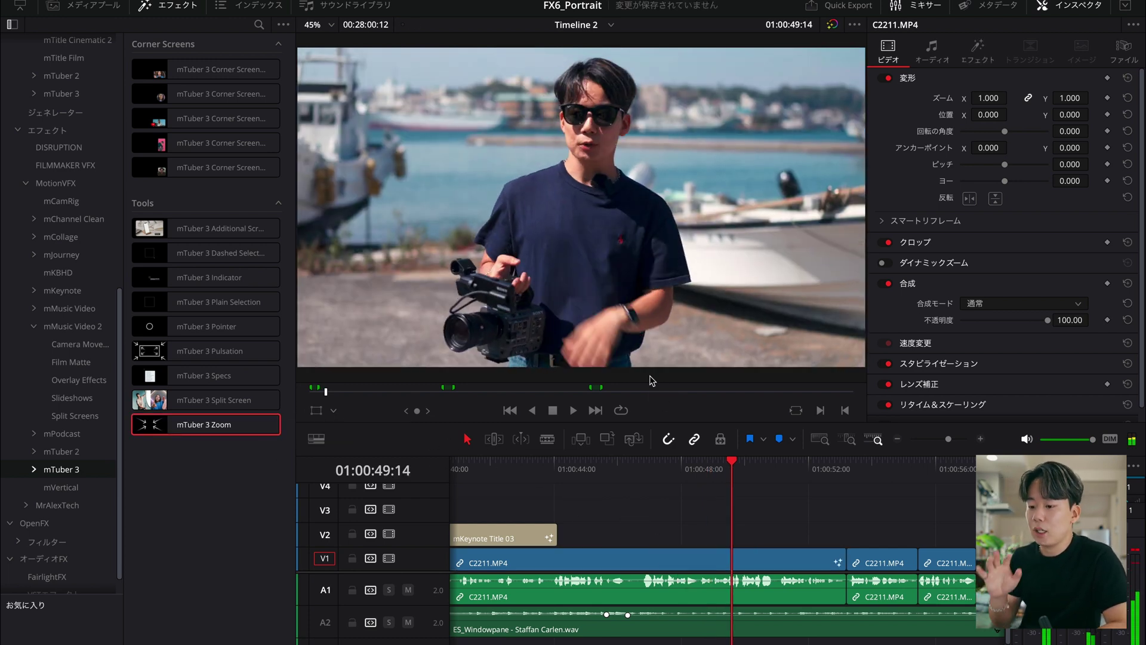
{"action": "key", "text": "ctrl+z"}
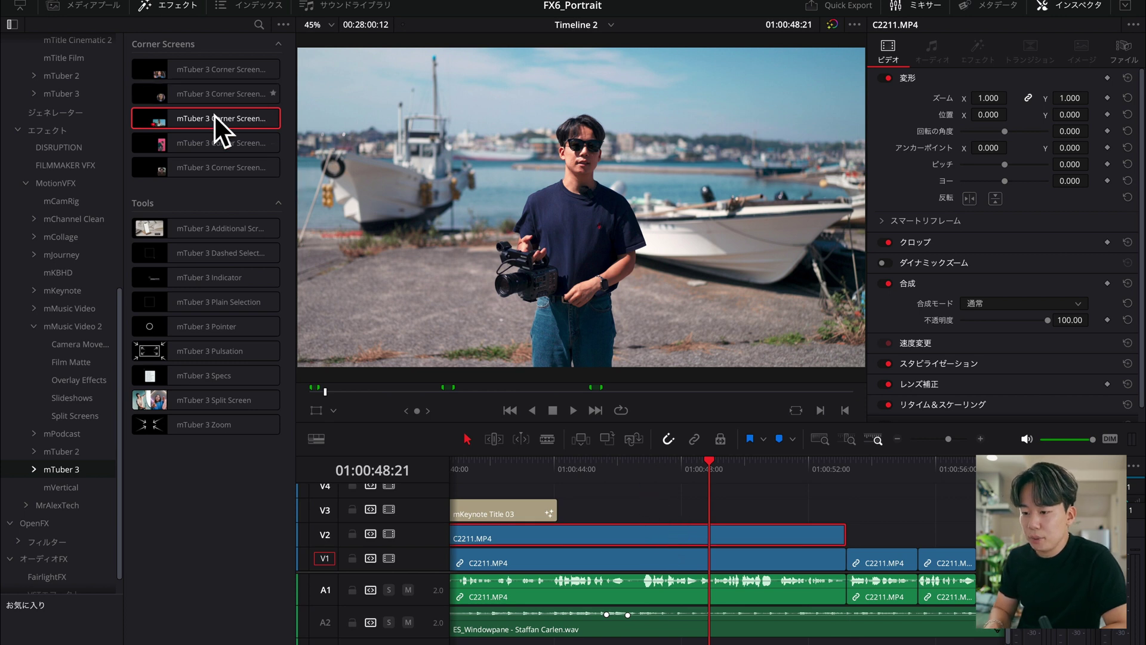
- Apply mTuber 3 Corner Screen 03 to the V2 clip and preview it
{"action": "left_click_drag", "start_coordinate": [217, 120], "coordinate": [667, 535]}
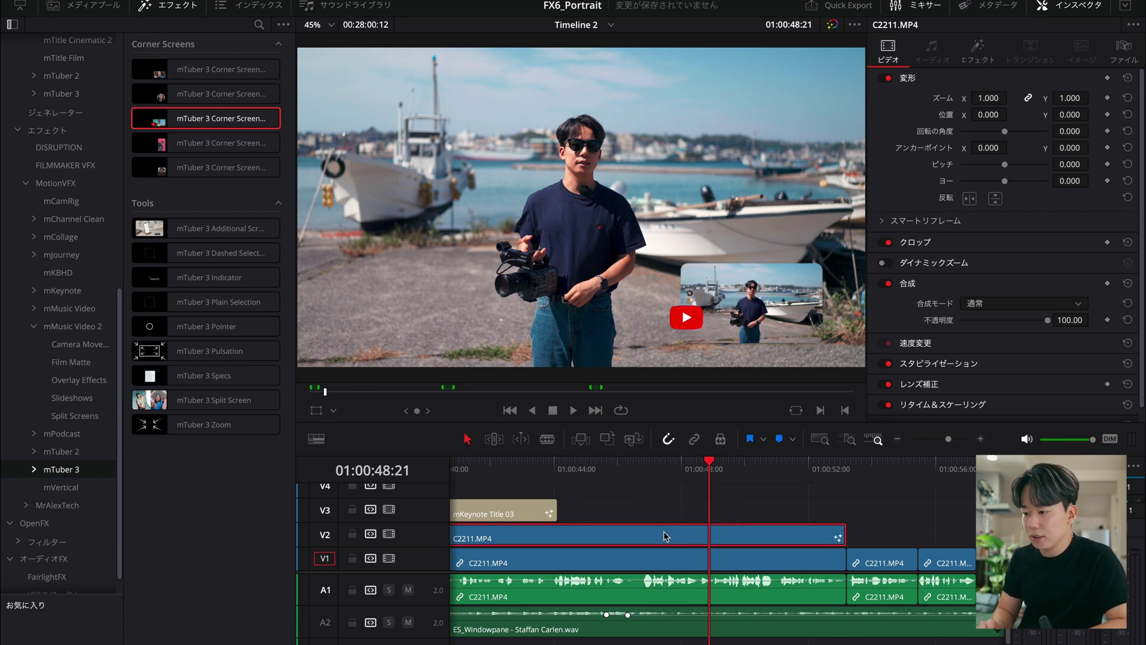
{"action": "key", "text": "space"}
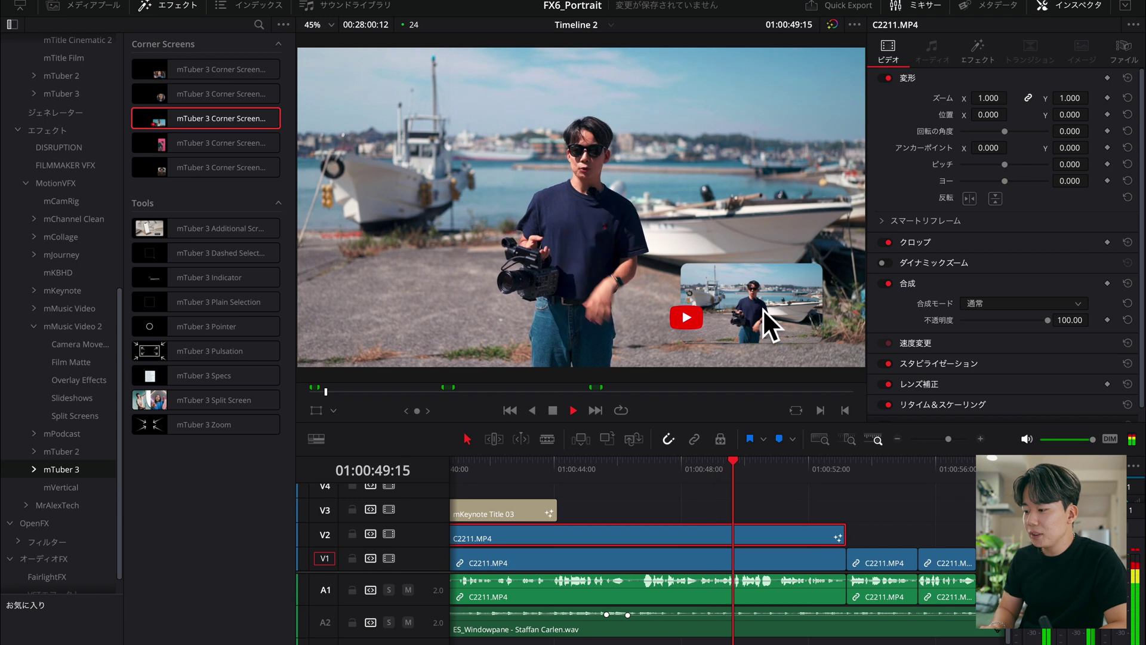
{"action": "key", "text": "space"}
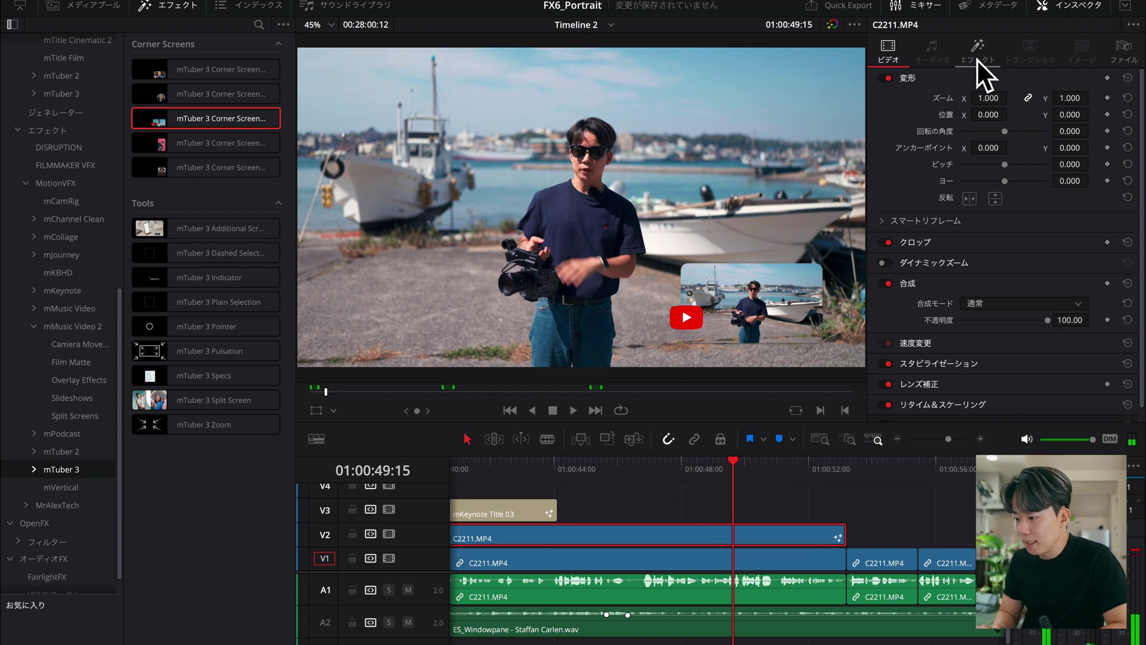
- Enable the Corner Screen 03 drop shadow and set its strength to 0.6
{"action": "left_click", "coordinate": [976, 57]}
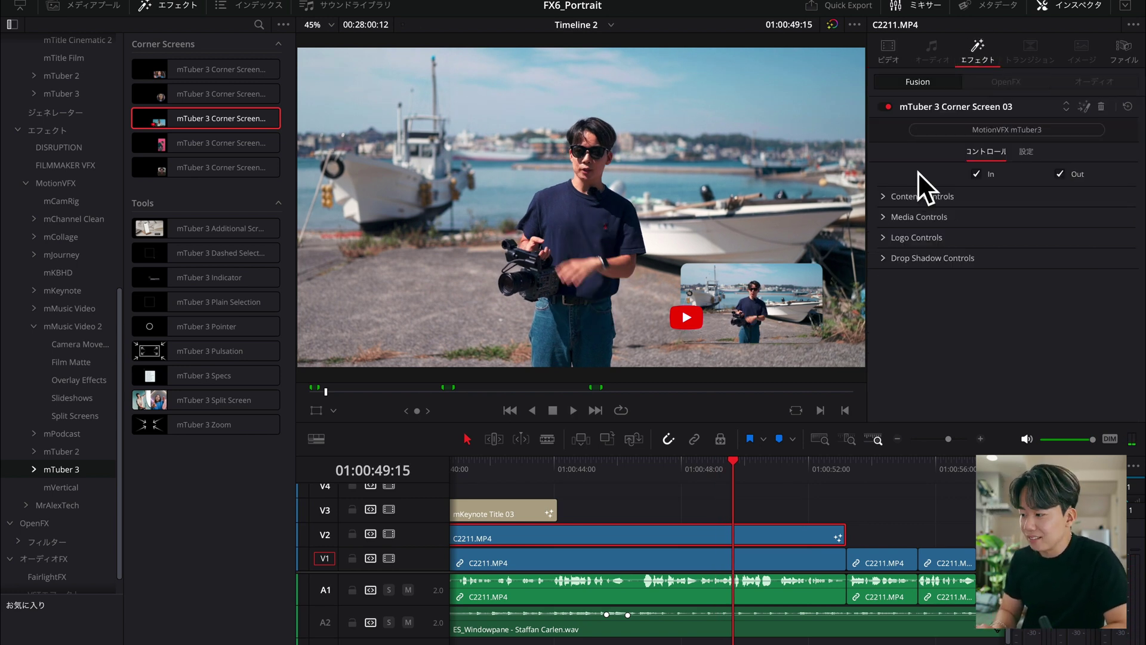
{"action": "left_click", "coordinate": [883, 258]}
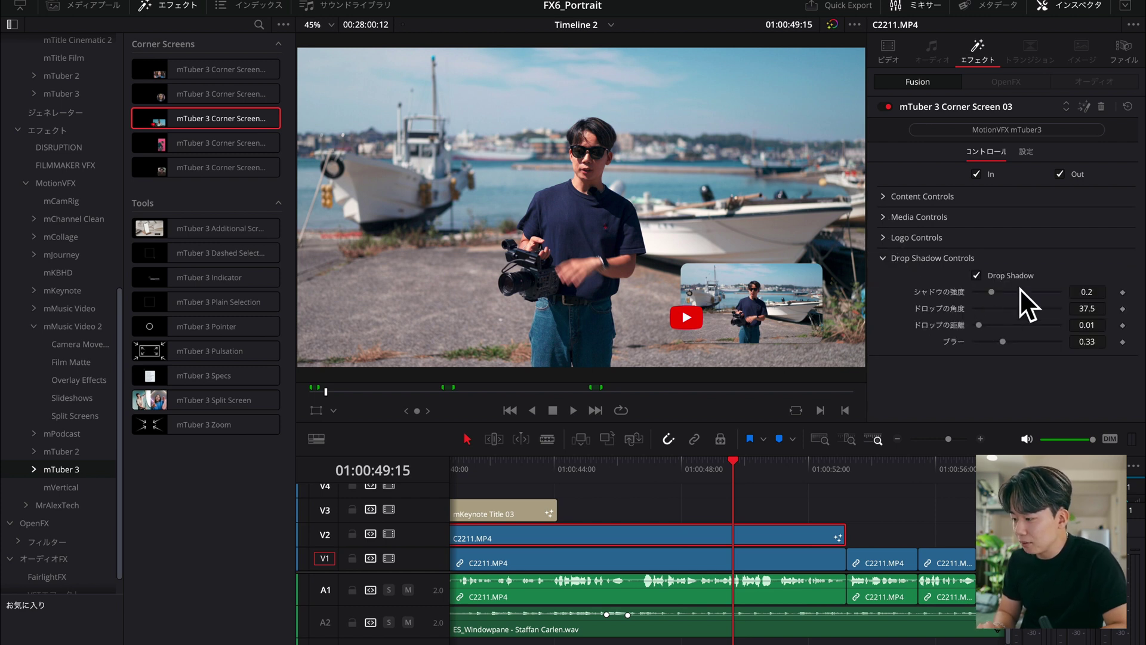
{"action": "mouse_move", "coordinate": [992, 292]}
{"action": "left_mouse_down"}
{"action": "mouse_move", "coordinate": [1023, 292]}
{"action": "mouse_move", "coordinate": [940, 287]}
{"action": "left_mouse_up"}
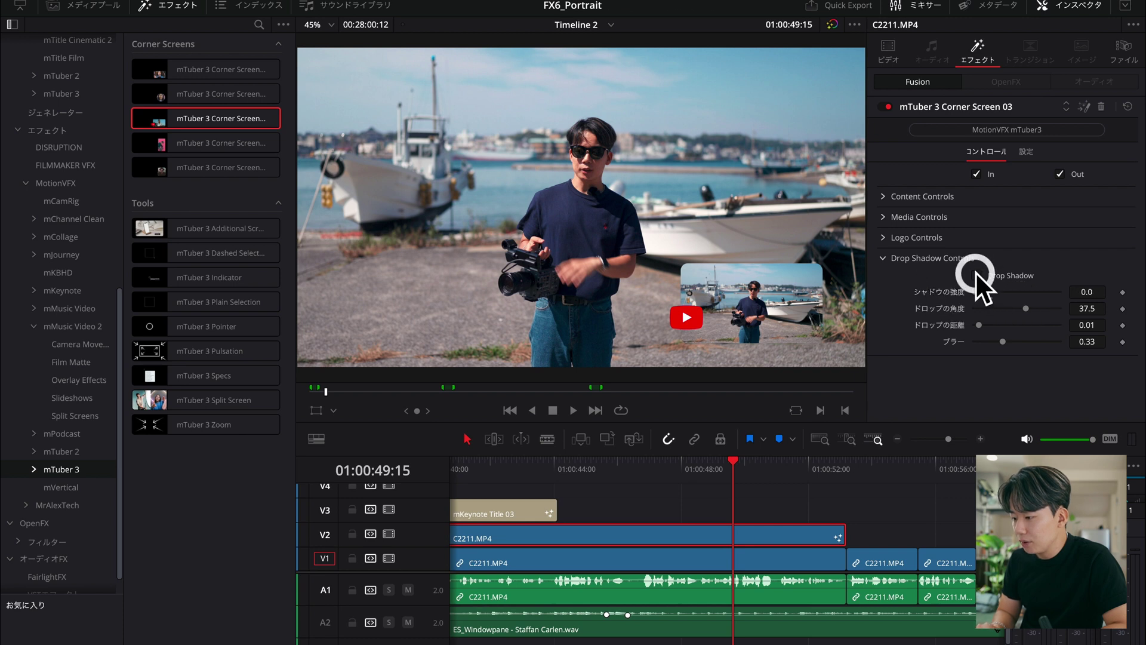
{"action": "key", "text": "space"}
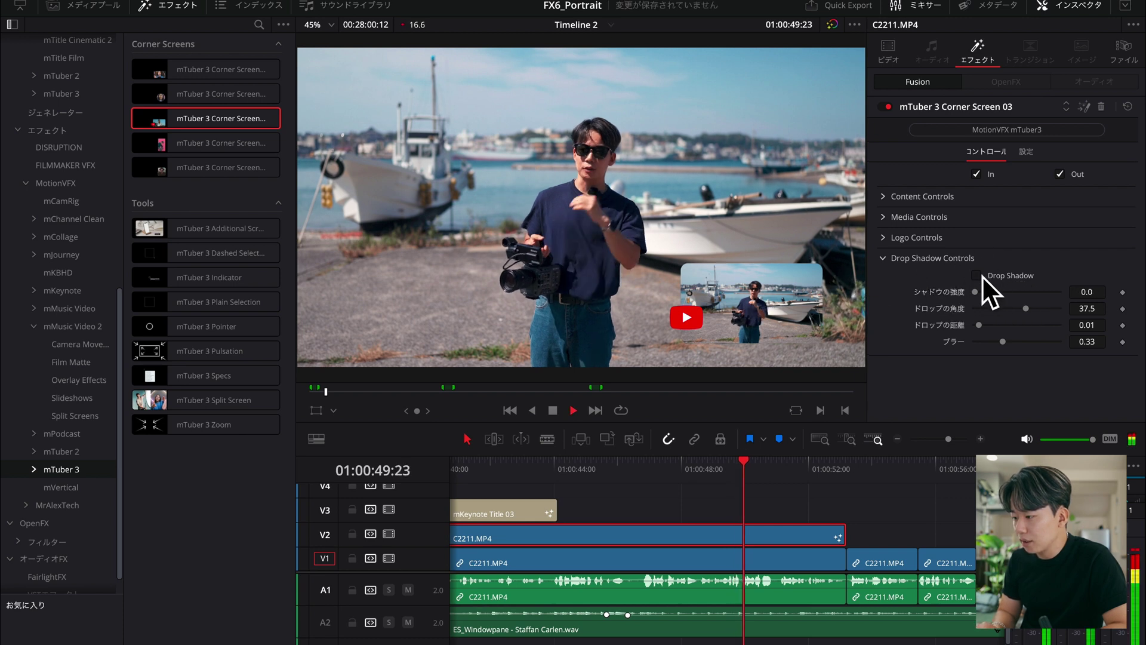
{"action": "left_click", "coordinate": [977, 275]}
{"action": "left_click", "coordinate": [1011, 293]}
{"action": "left_click", "coordinate": [1025, 292]}
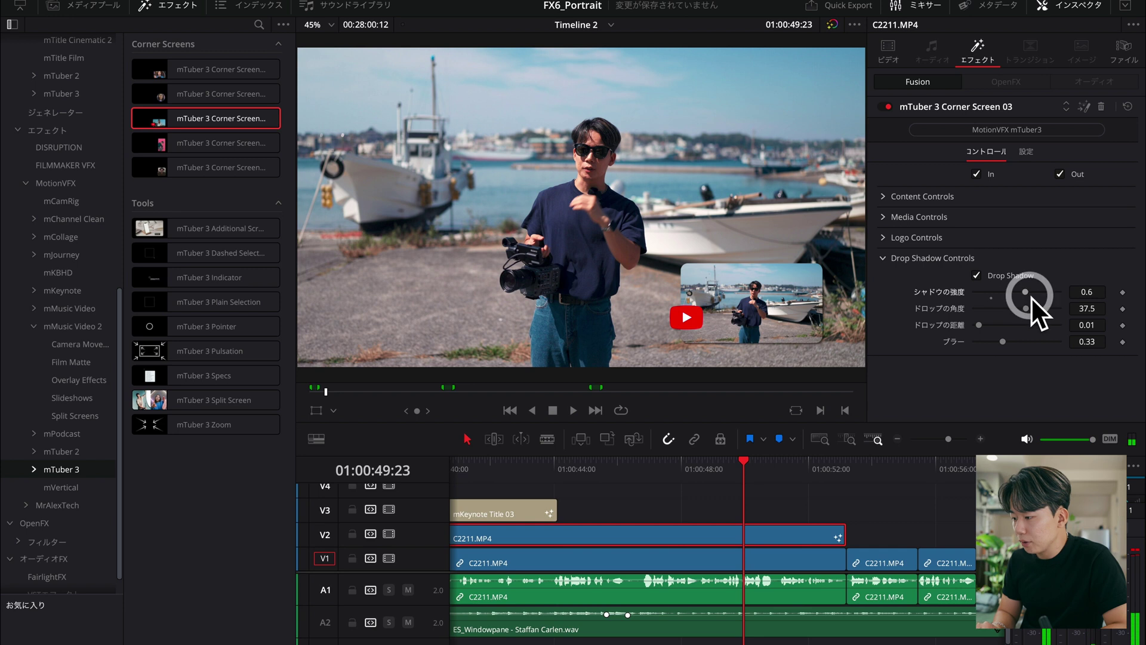
- Try shadow angle, distance and blur changes, undo them, and preview the shadowed corner screen
{"action": "left_click", "coordinate": [1038, 309]}
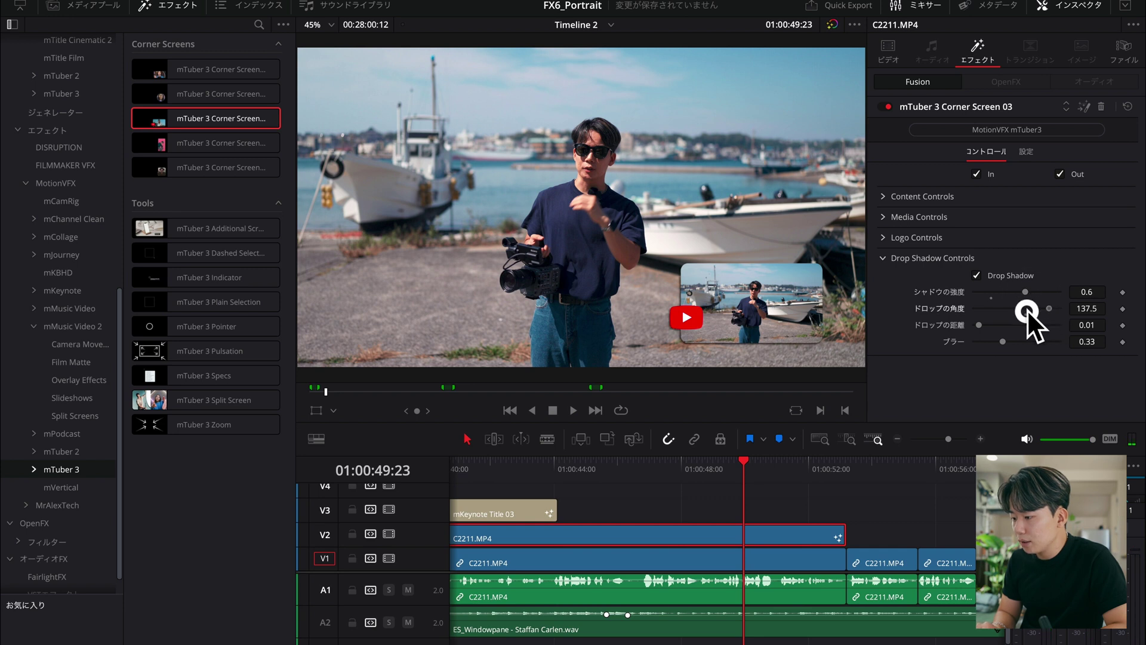
{"action": "left_click", "coordinate": [993, 323]}
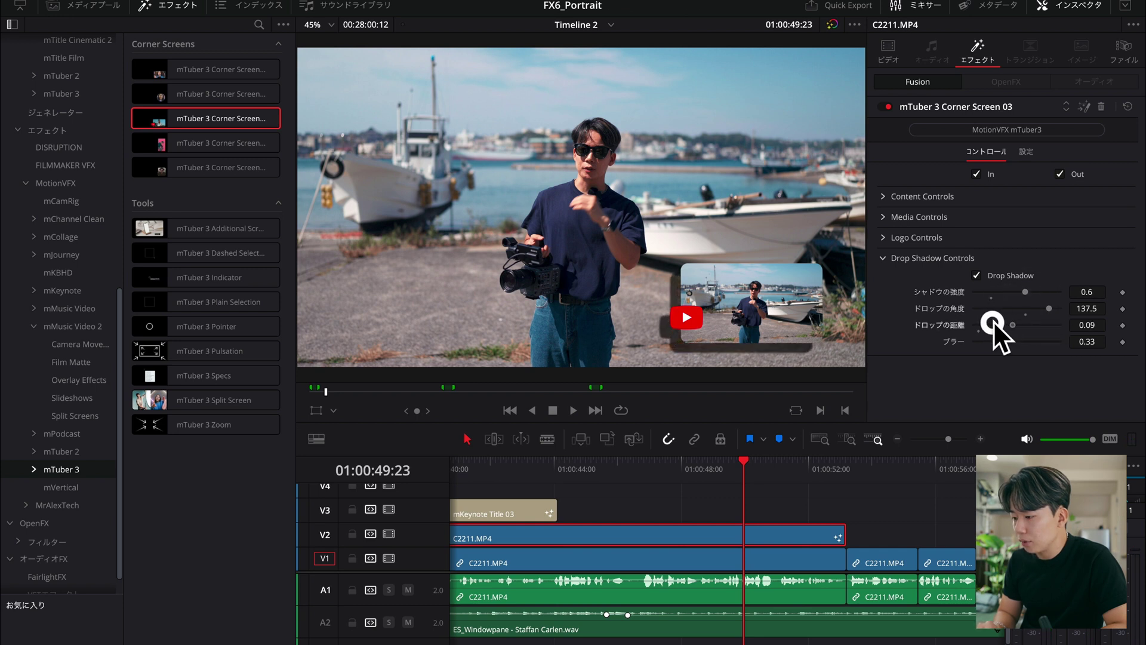
{"action": "left_click", "coordinate": [987, 324]}
{"action": "left_click", "coordinate": [1060, 339]}
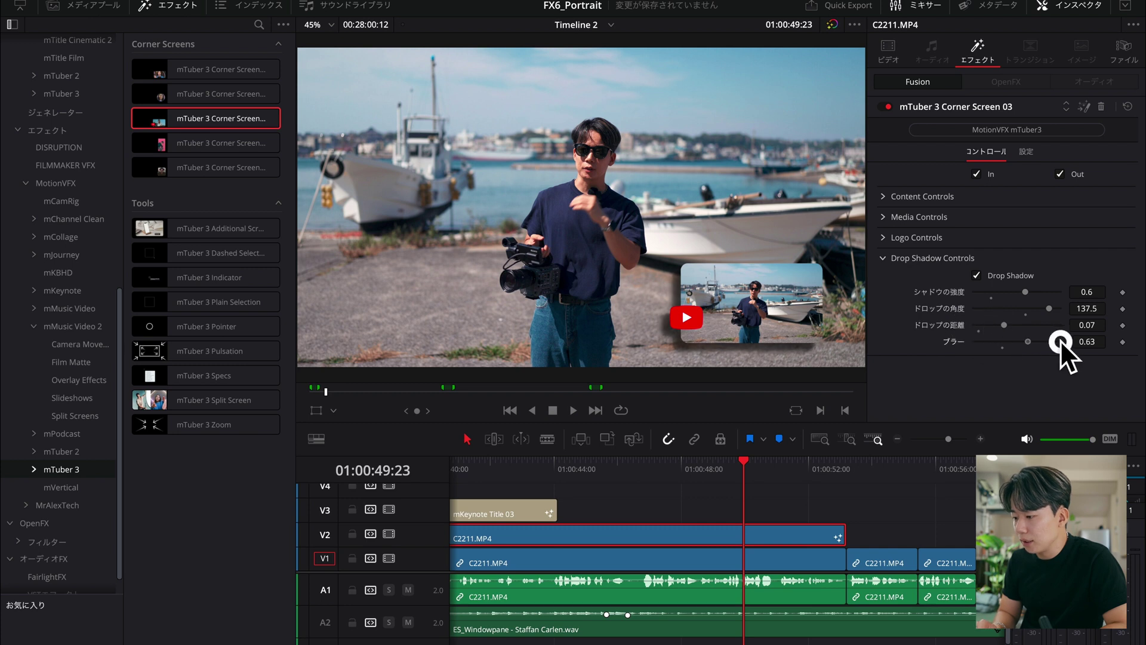
{"action": "key", "text": "ctrl+z"}
{"action": "key", "text": "ctrl+z"}
{"action": "key", "text": "ctrl+z"}
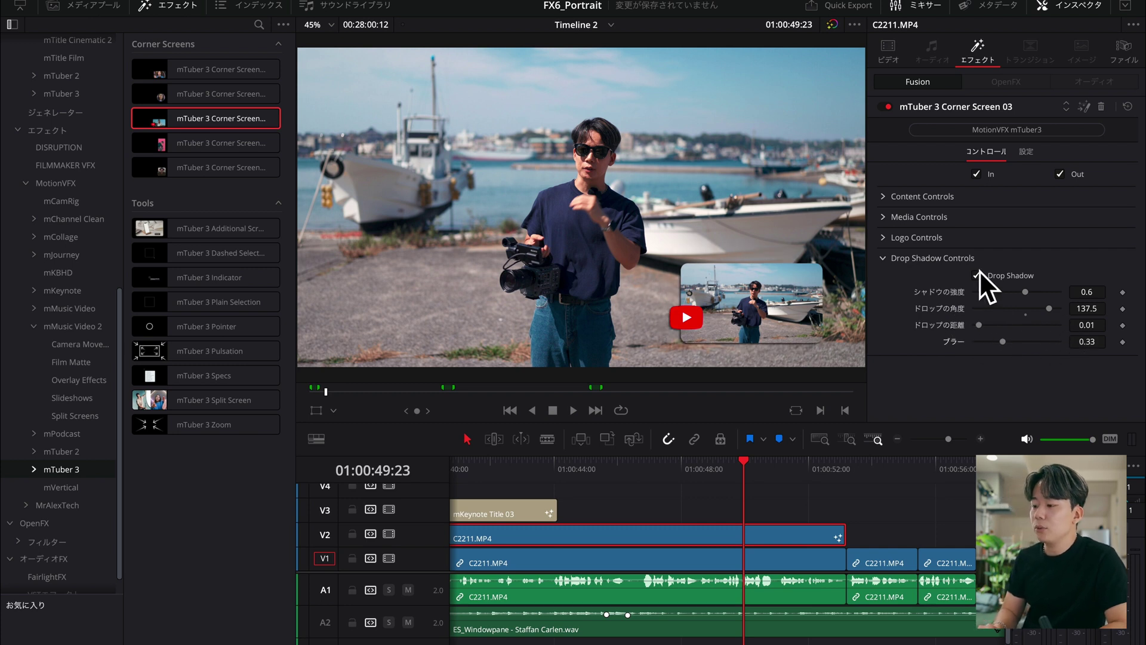
{"action": "key", "text": "ctrl+z"}
{"action": "key", "text": "space"}
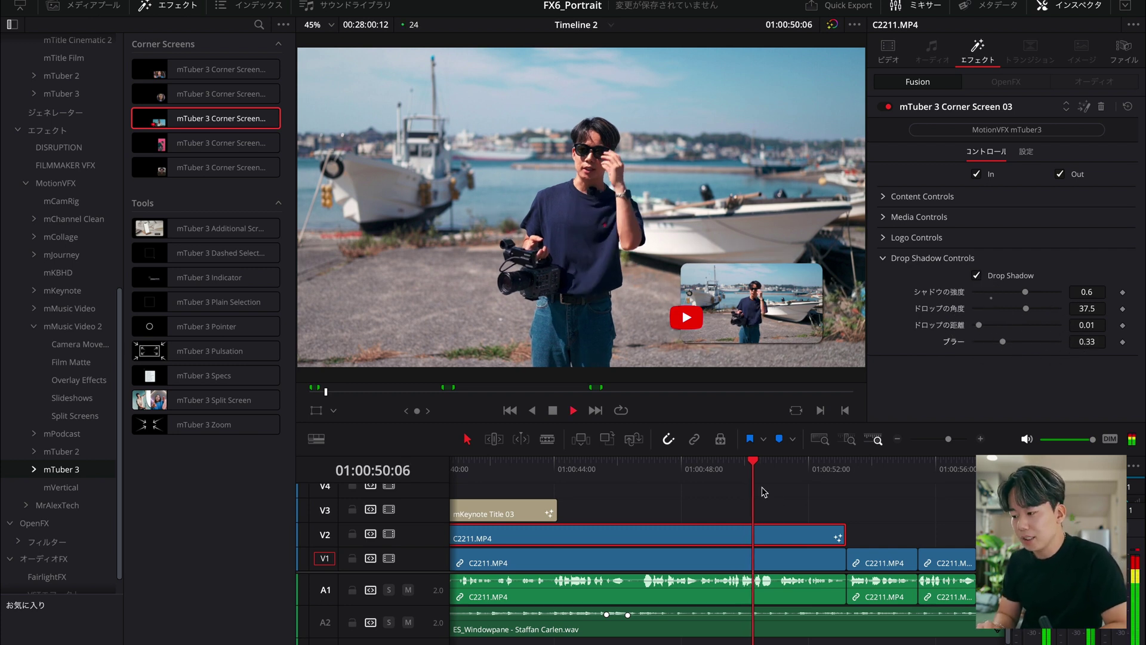
- Save the project and apply mTuber 3 Transition 04 to the V1 cut, previewing it
{"action": "key", "text": "ctrl+s"}
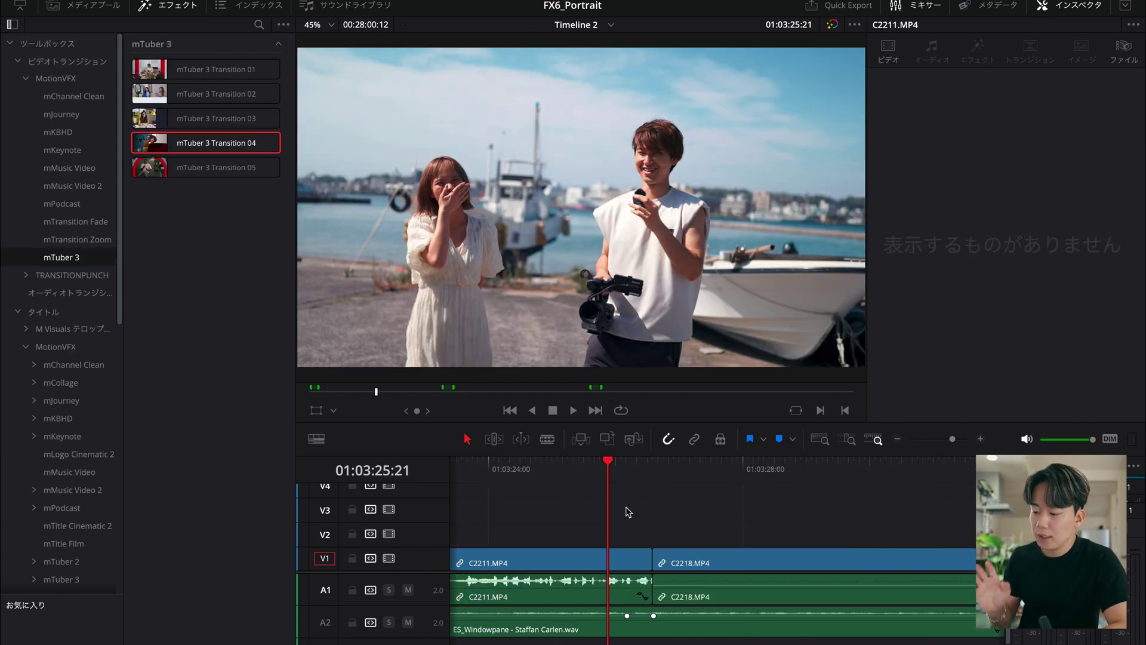
{"action": "key", "text": "space"}
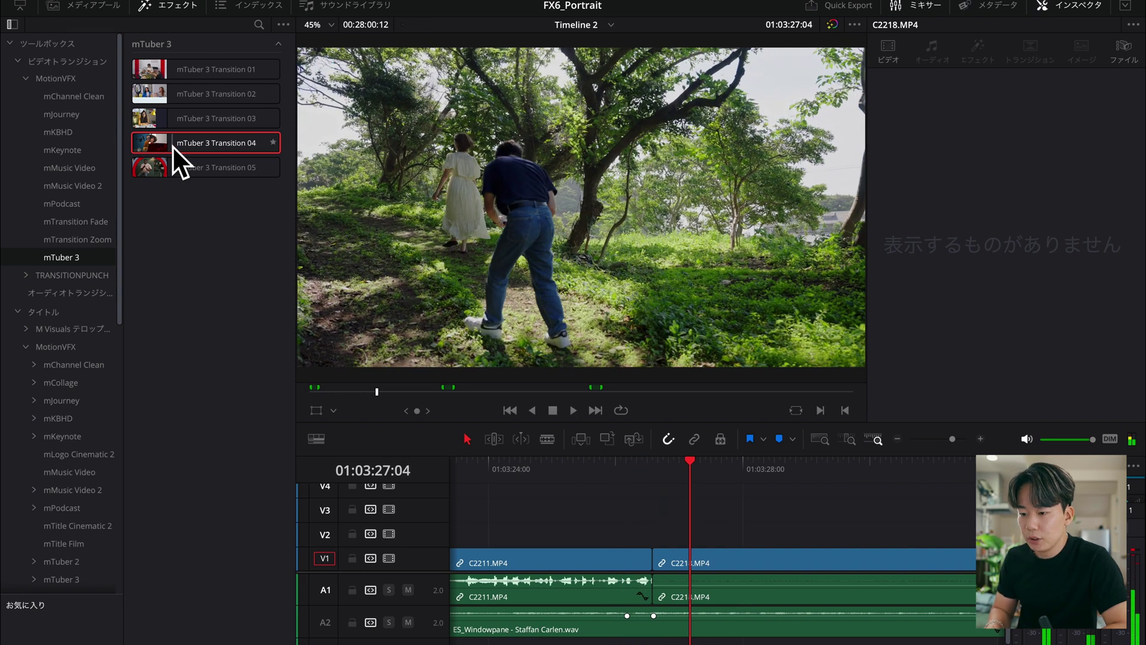
{"action": "left_click_drag", "start_coordinate": [173, 147], "coordinate": [651, 553]}
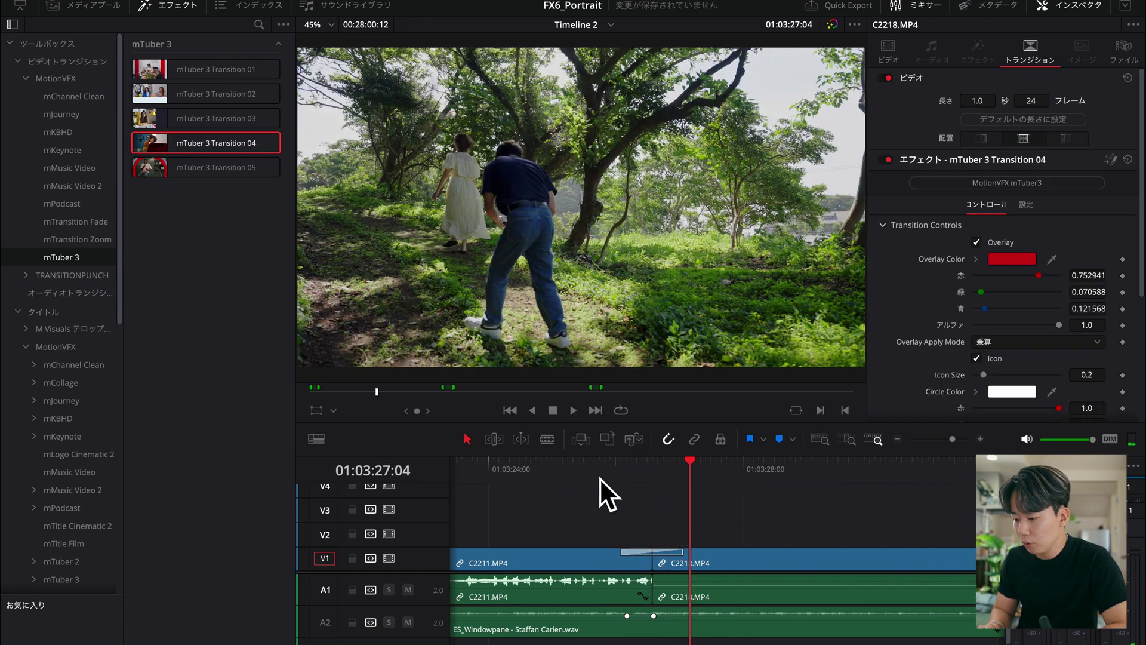
{"action": "left_click", "coordinate": [601, 478]}
{"action": "key", "text": "space"}
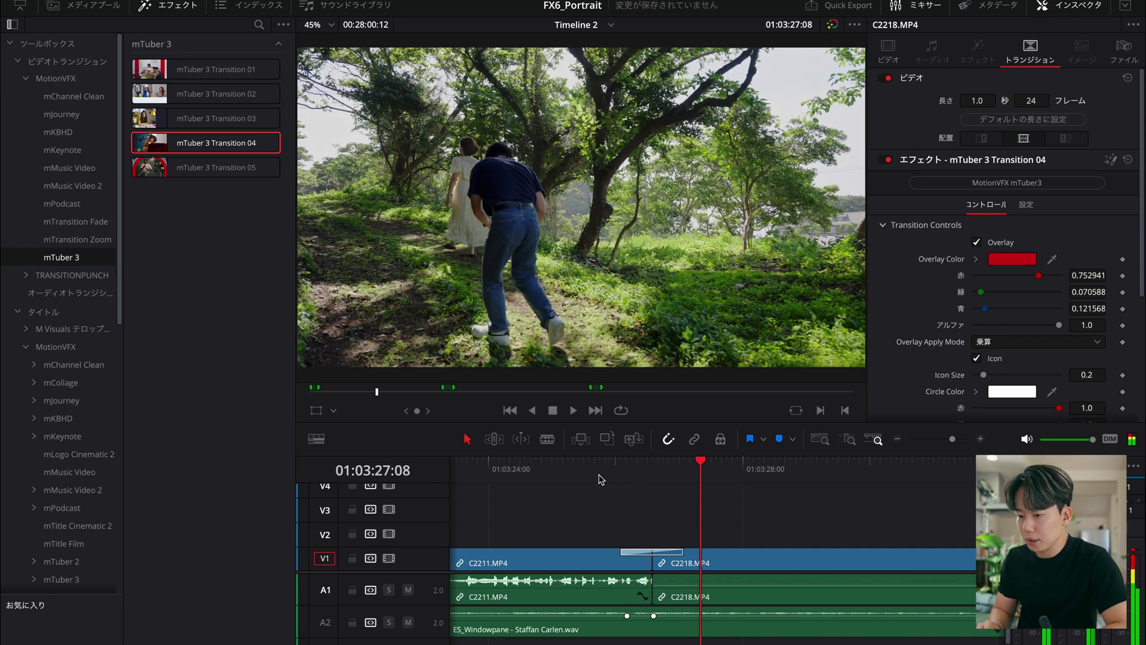
- Replace the cut's transition with mTuber 3 Transition 03 and preview it
{"action": "left_click_drag", "start_coordinate": [146, 118], "coordinate": [712, 514]}
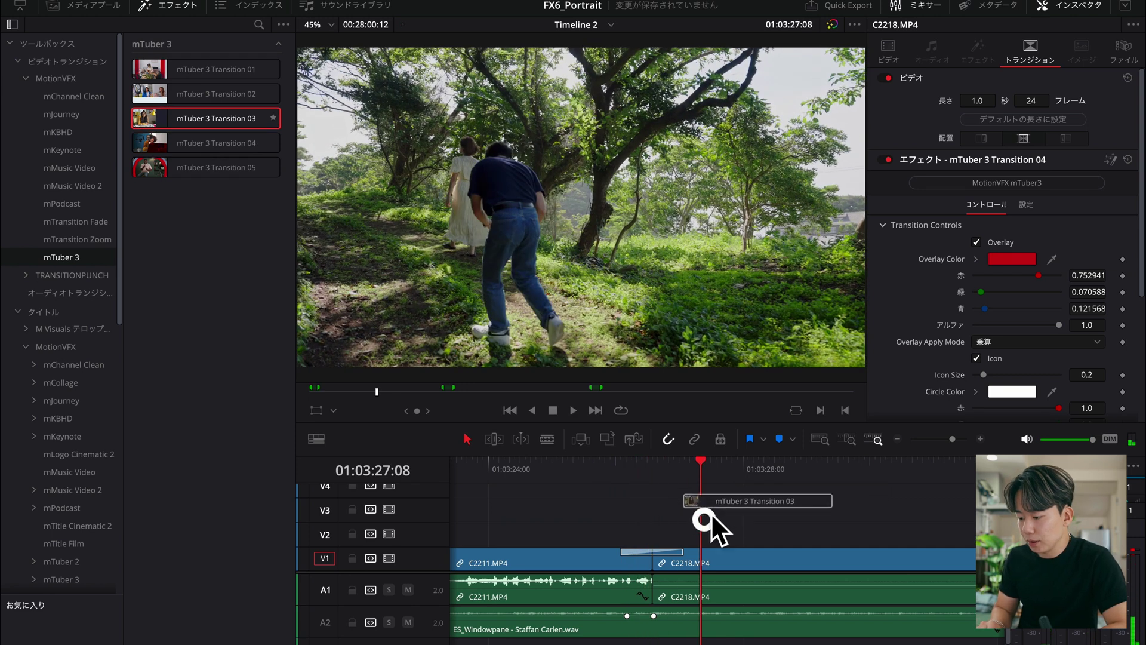
{"action": "left_click_drag", "start_coordinate": [666, 552], "coordinate": [664, 553]}
{"action": "left_click", "coordinate": [606, 461]}
{"action": "key", "text": "space"}
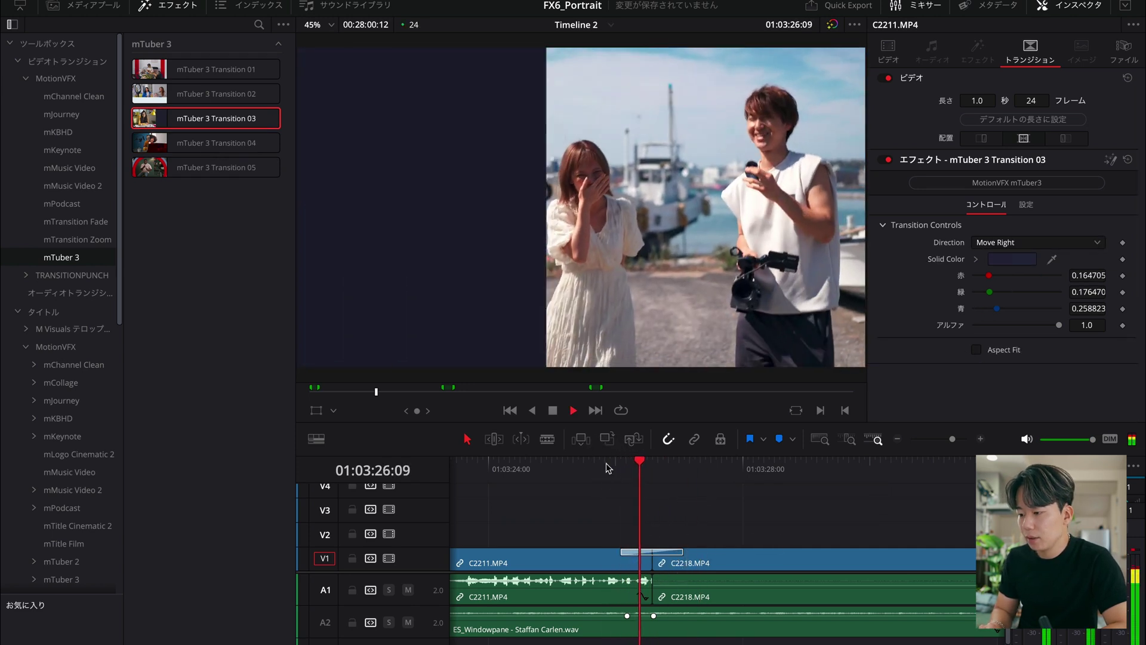